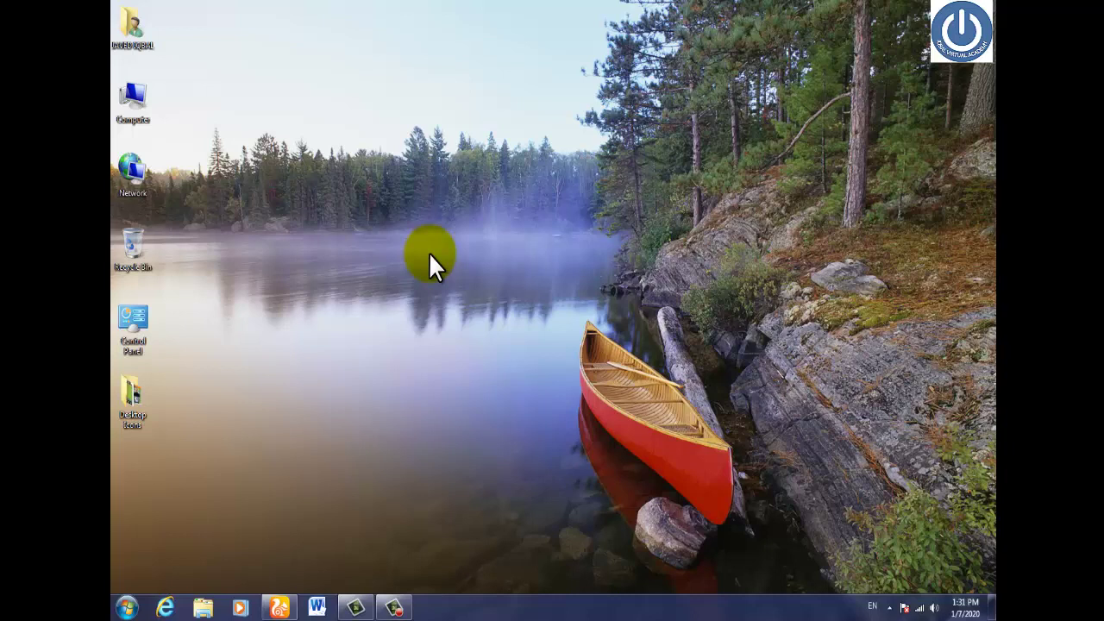
# Open the Windows Run box to launch msaccess.
pyautogui.press('super+r')
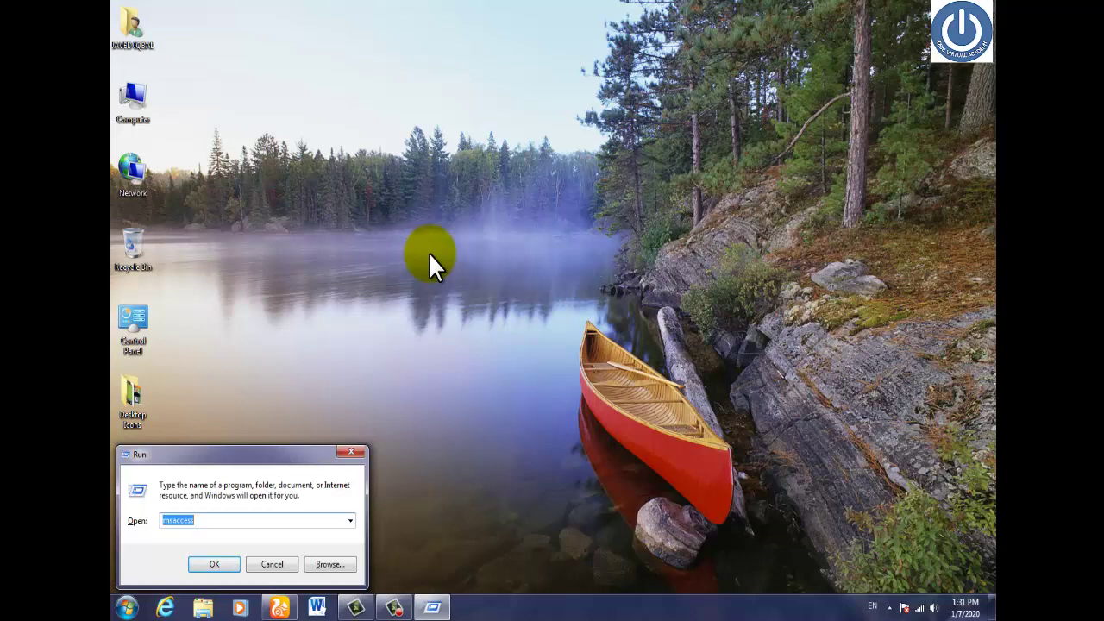
# Launch Access and create the blank database Database29.
pyautogui.press('Return')
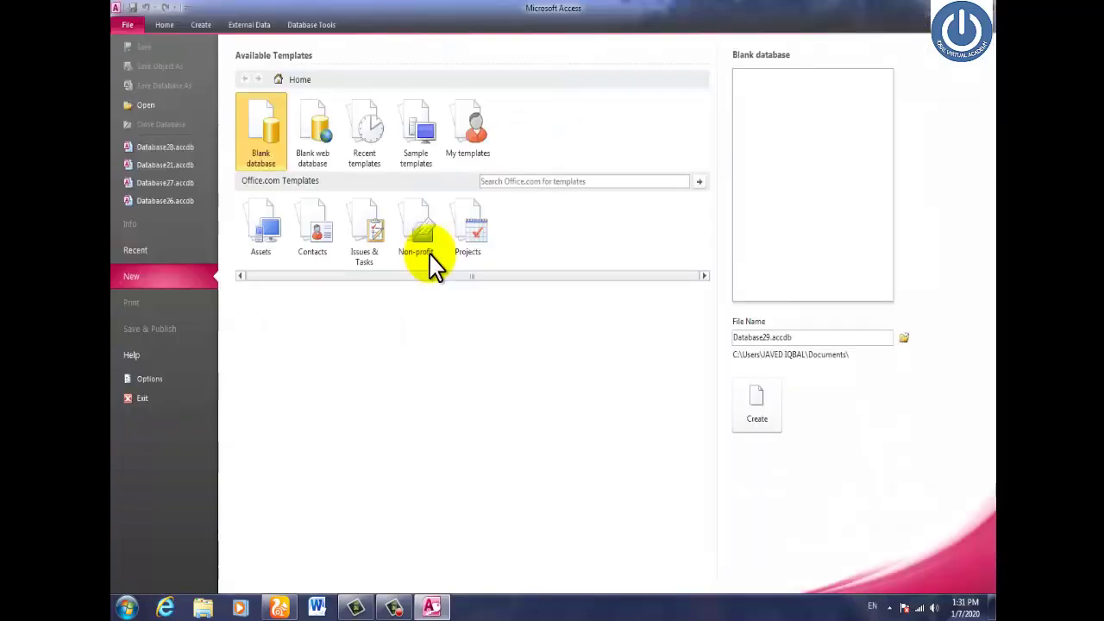
pyautogui.click(263, 146)
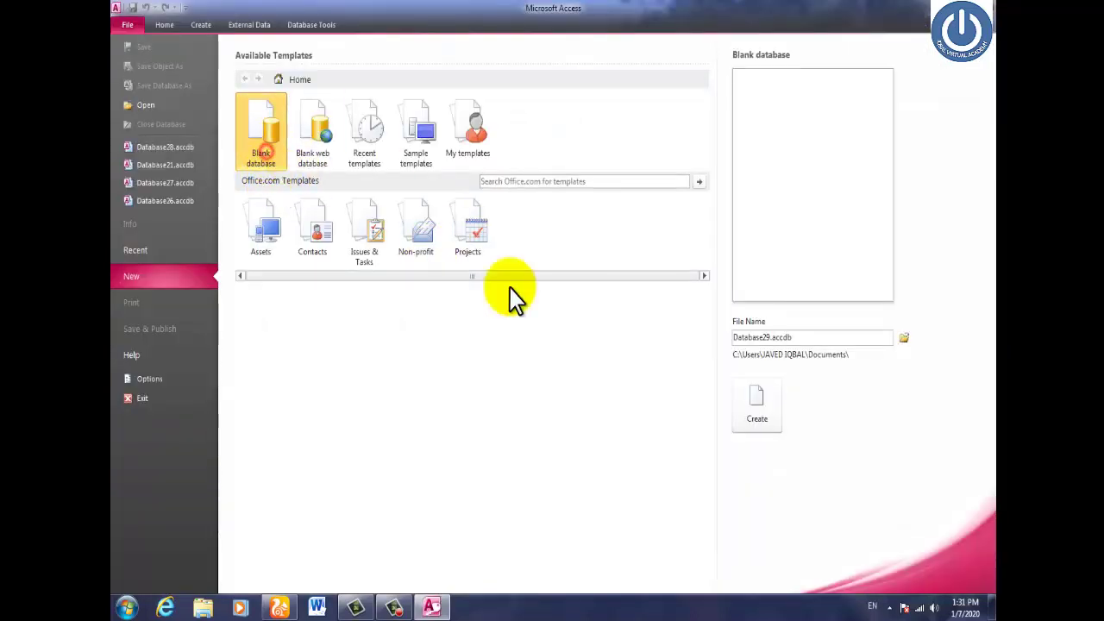
pyautogui.click(757, 412)
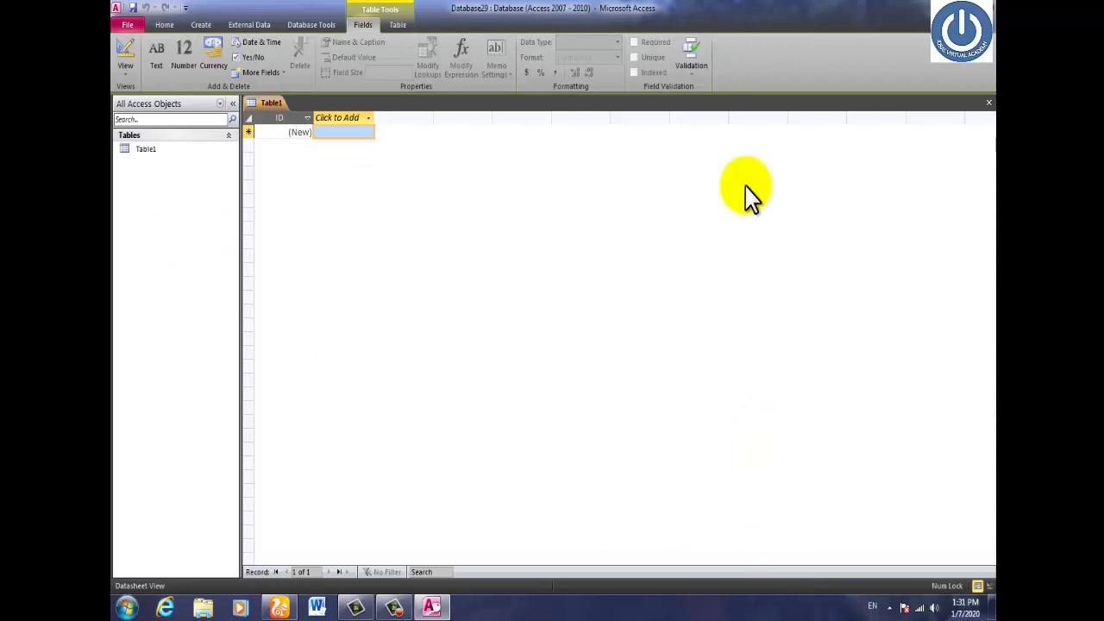
# Close the default Table1 and start a new table in Table Design view.
pyautogui.click(990, 110)
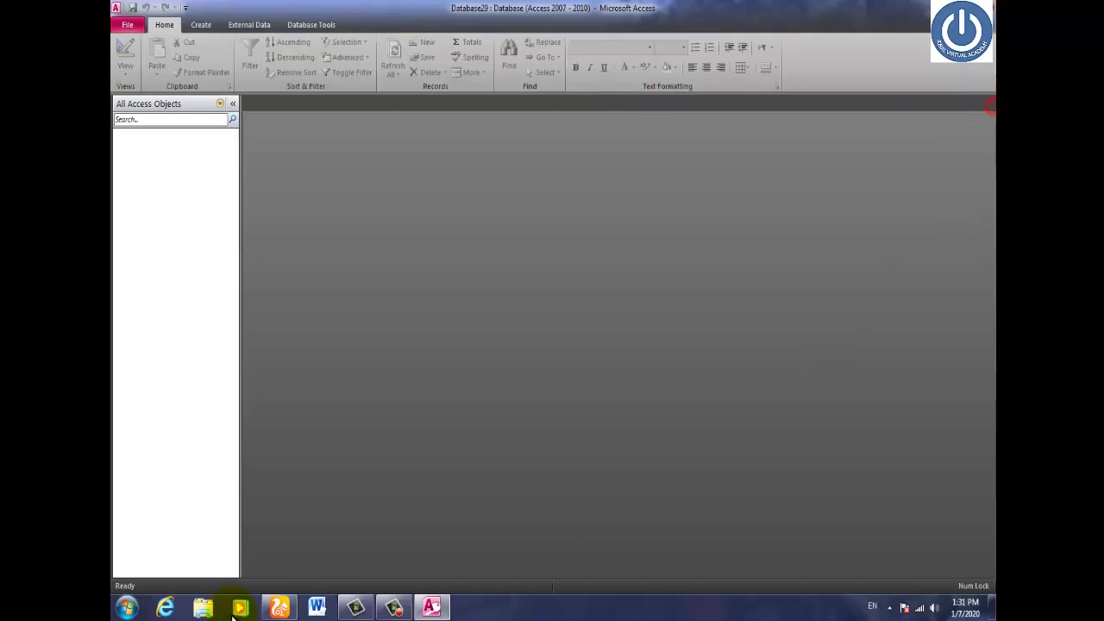
pyautogui.click(200, 25)
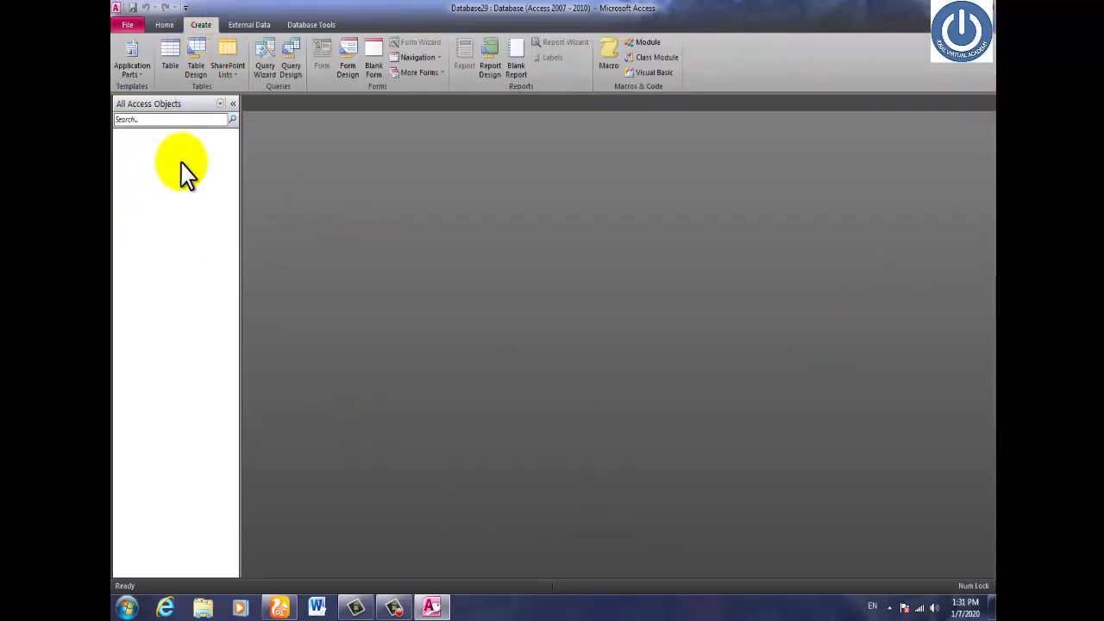
pyautogui.click(195, 66)
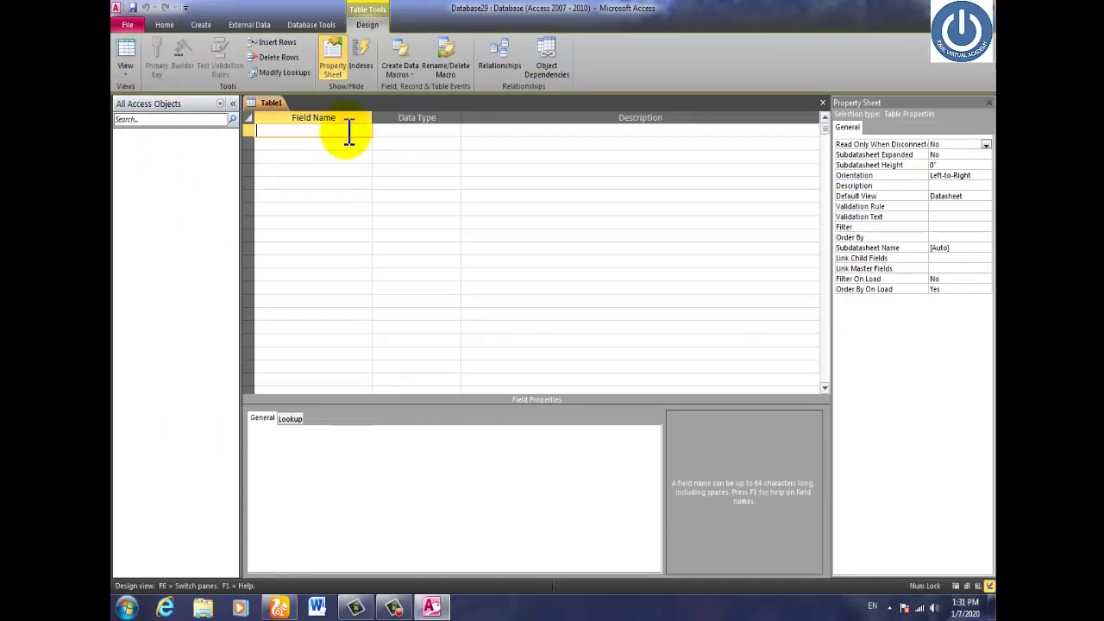
# Add the first field Std_ID with the AutoNumber data type.
pyautogui.write('Stu')
pyautogui.press('BackSpace')
pyautogui.press('BackSpace')
pyautogui.write('td_ID')
pyautogui.press('Tab')
pyautogui.write('a')
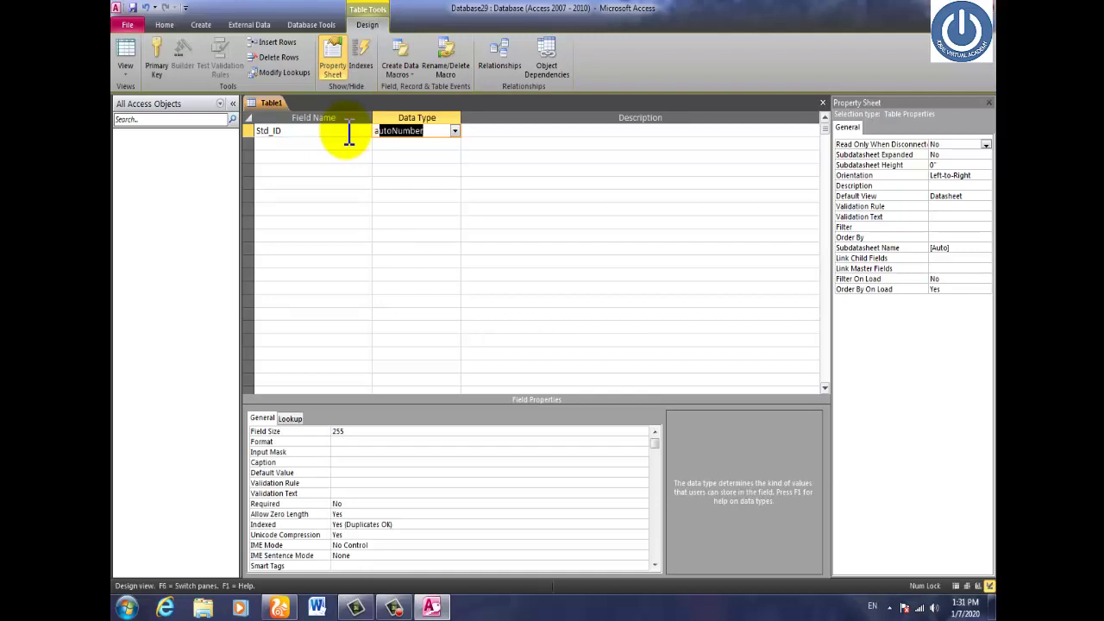
pyautogui.press('Tab')
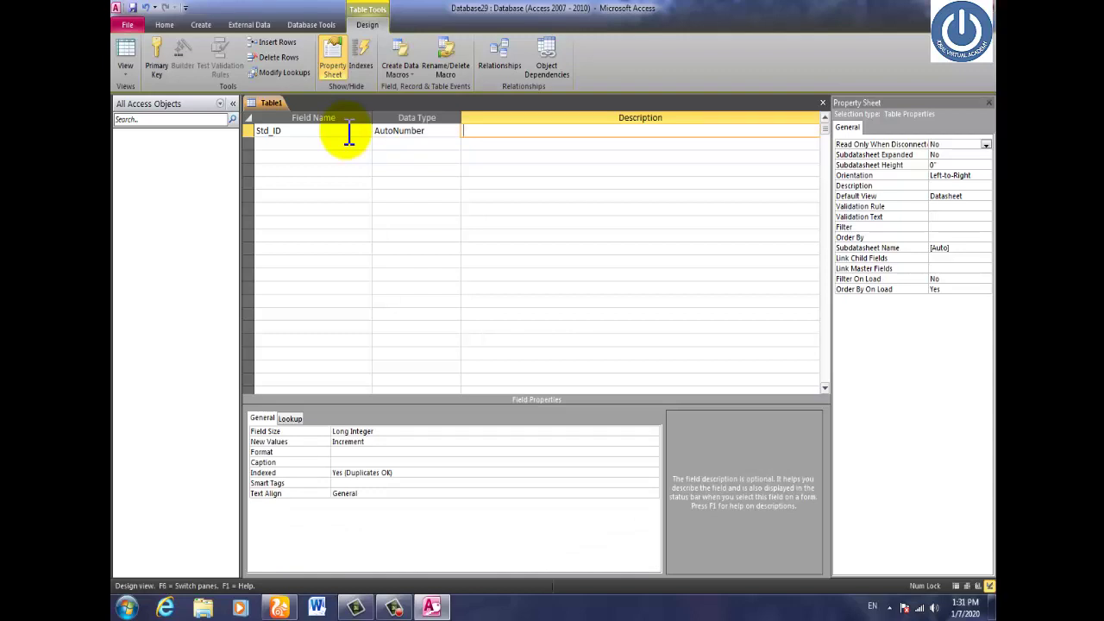
pyautogui.click(316, 143)
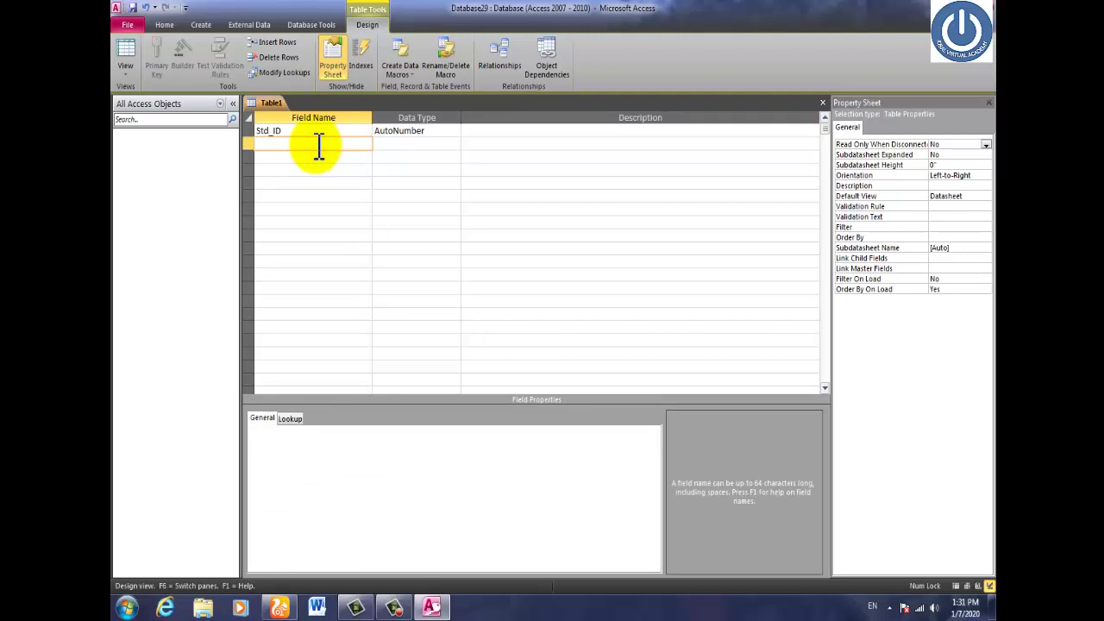
# Make Std_ID the table's primary key.
pyautogui.rightClick(249, 132)
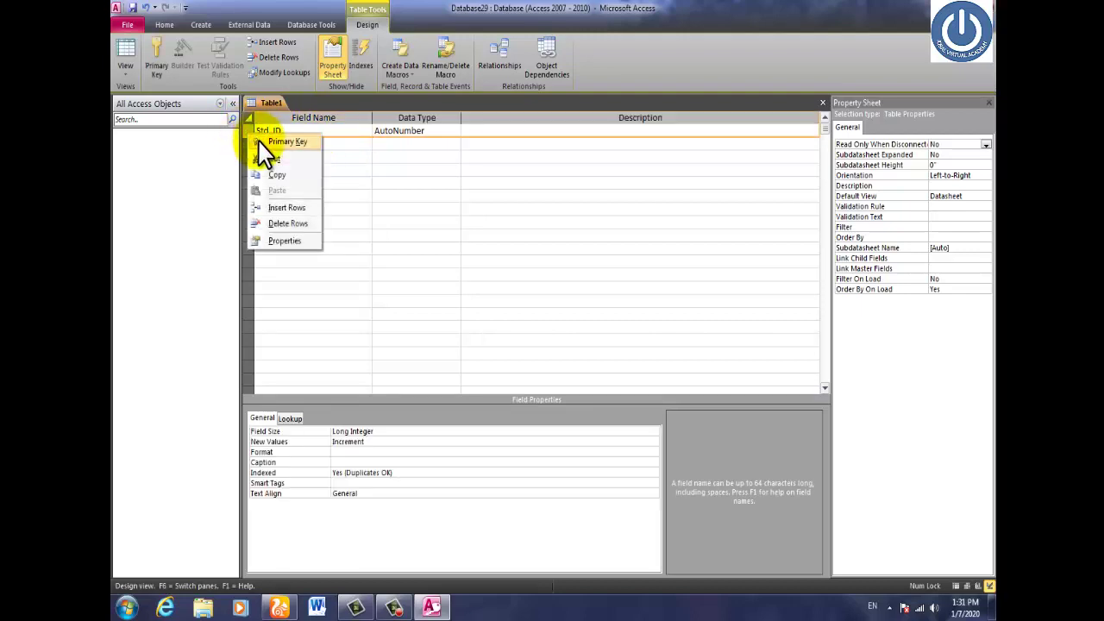
pyautogui.rightClick(247, 128)
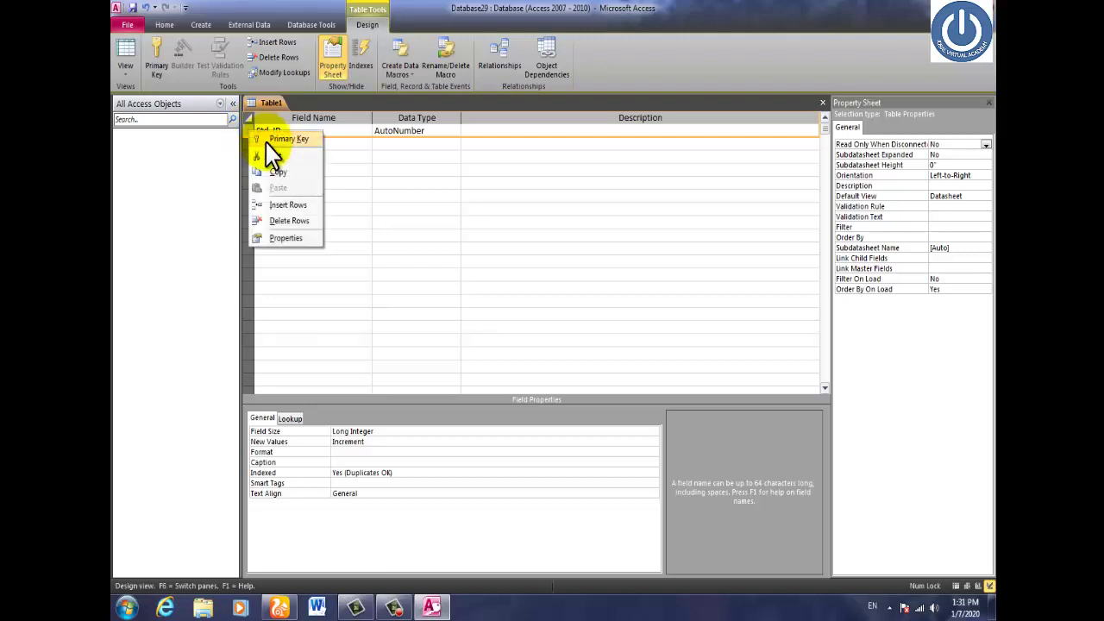
pyautogui.click(278, 141)
pyautogui.click(282, 146)
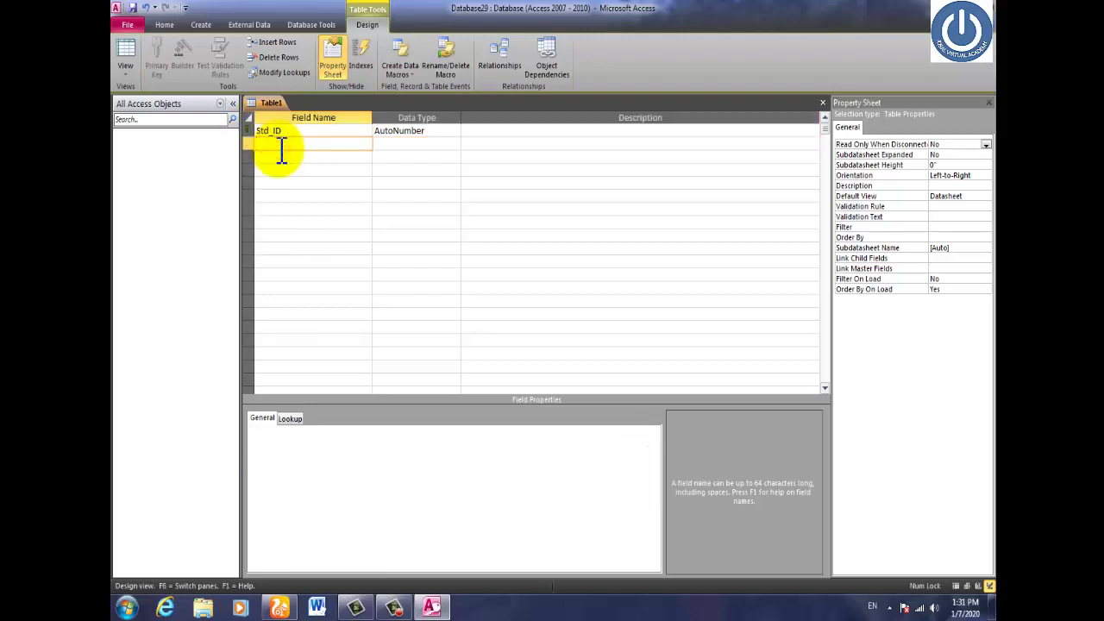
# Add Std_Name as a Text field and Date_of_Admission as a Date/Time field.
pyautogui.write('Std_Name')
pyautogui.press('Tab')
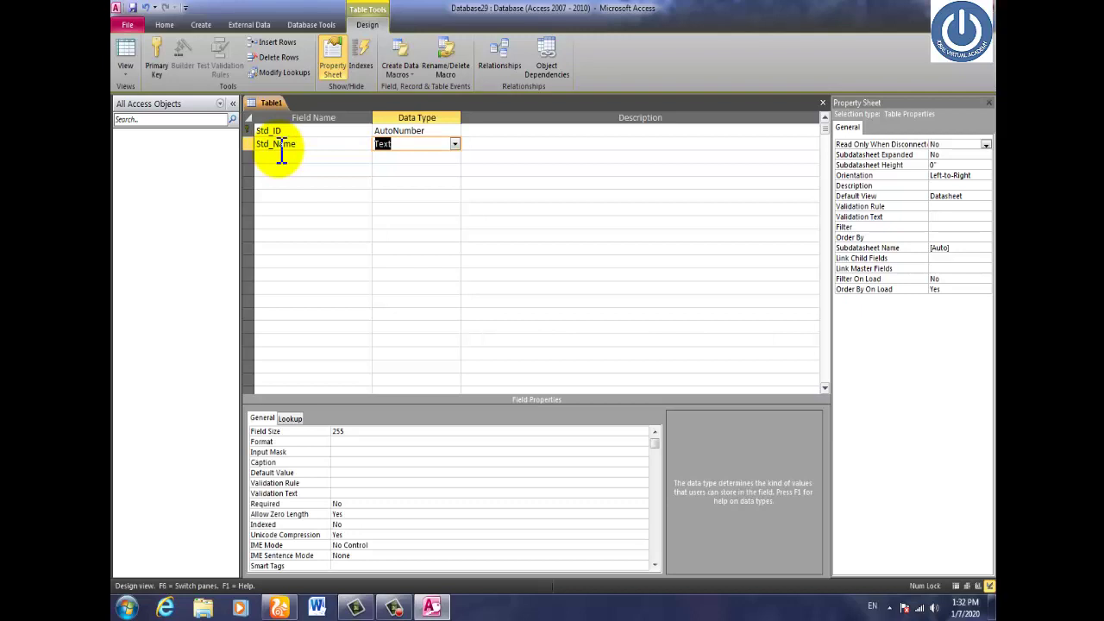
pyautogui.press('Tab')
pyautogui.press('Tab')
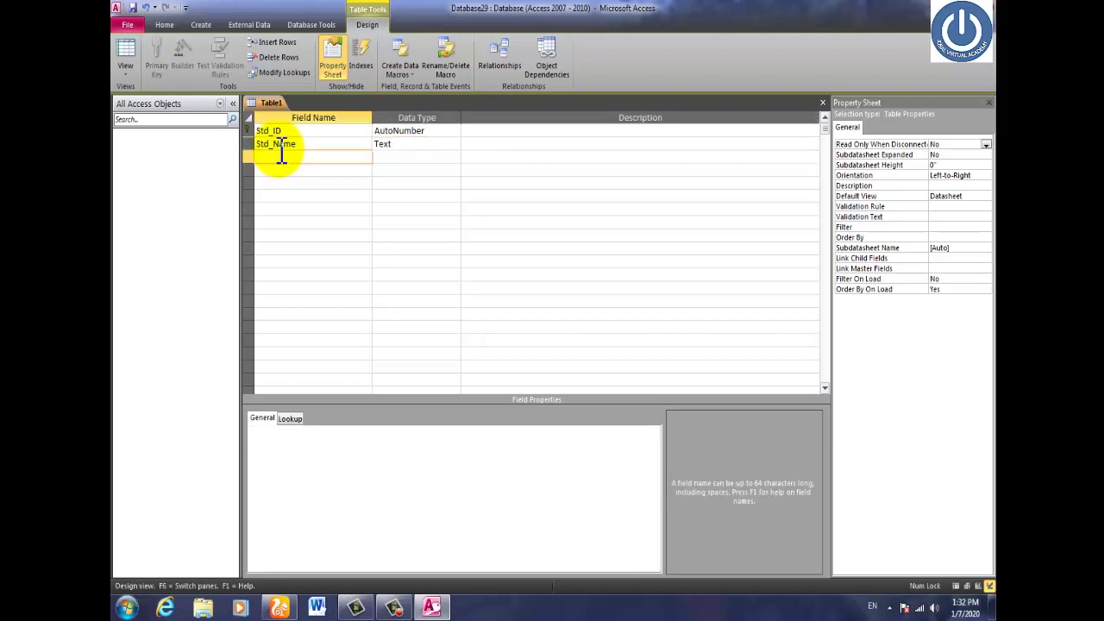
pyautogui.write('Date_of Admissi')
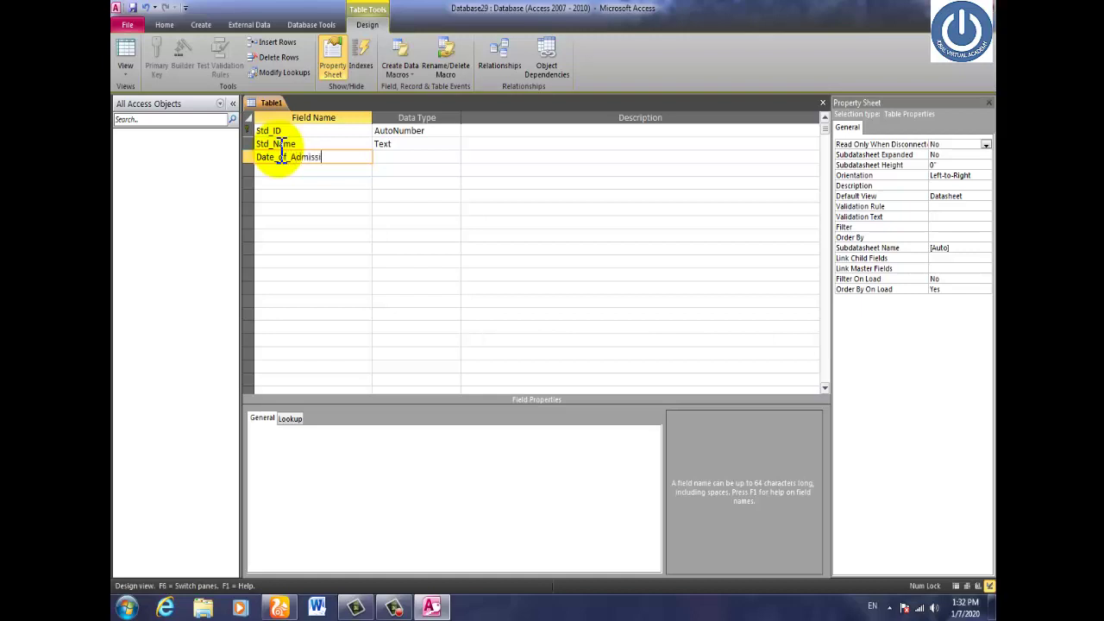
pyautogui.write('on')
pyautogui.press('Tab')
pyautogui.write('d')
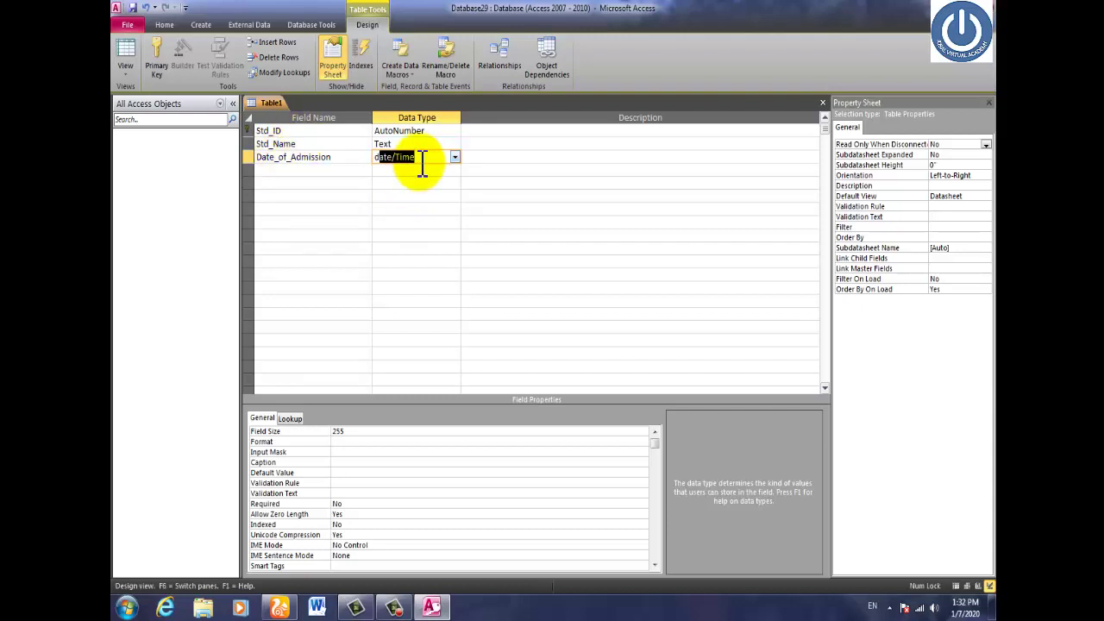
pyautogui.click(454, 157)
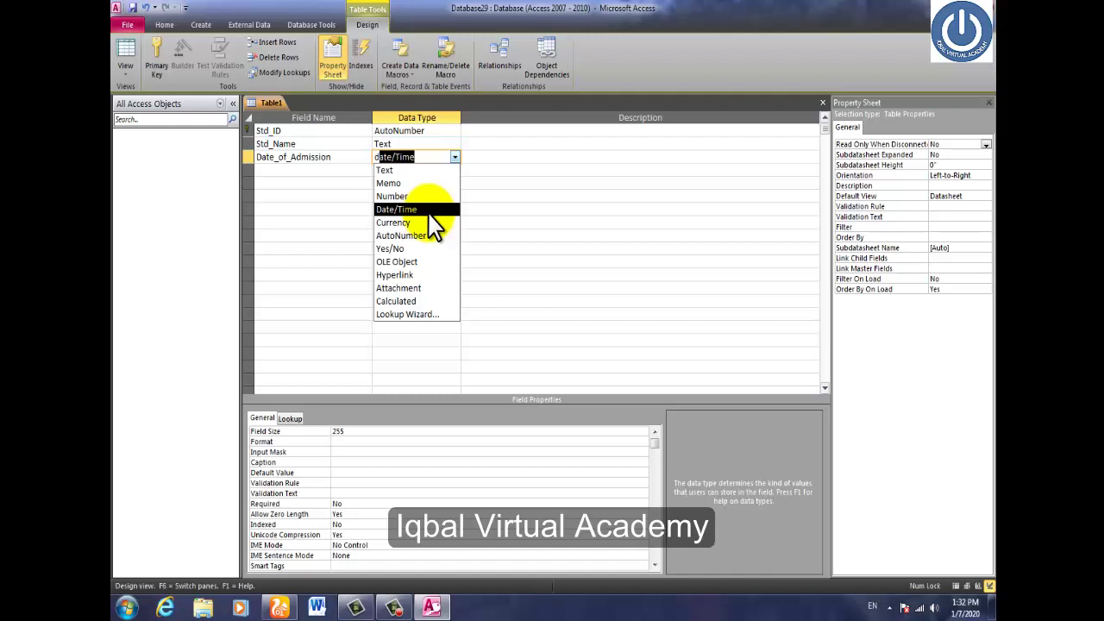
pyautogui.click(429, 211)
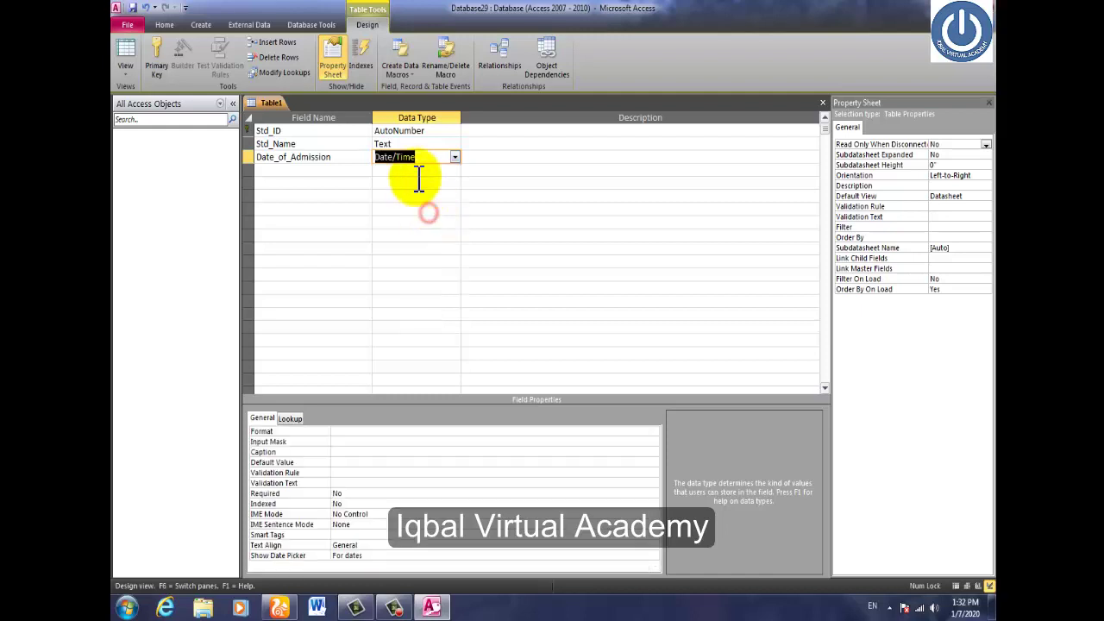
pyautogui.click(321, 170)
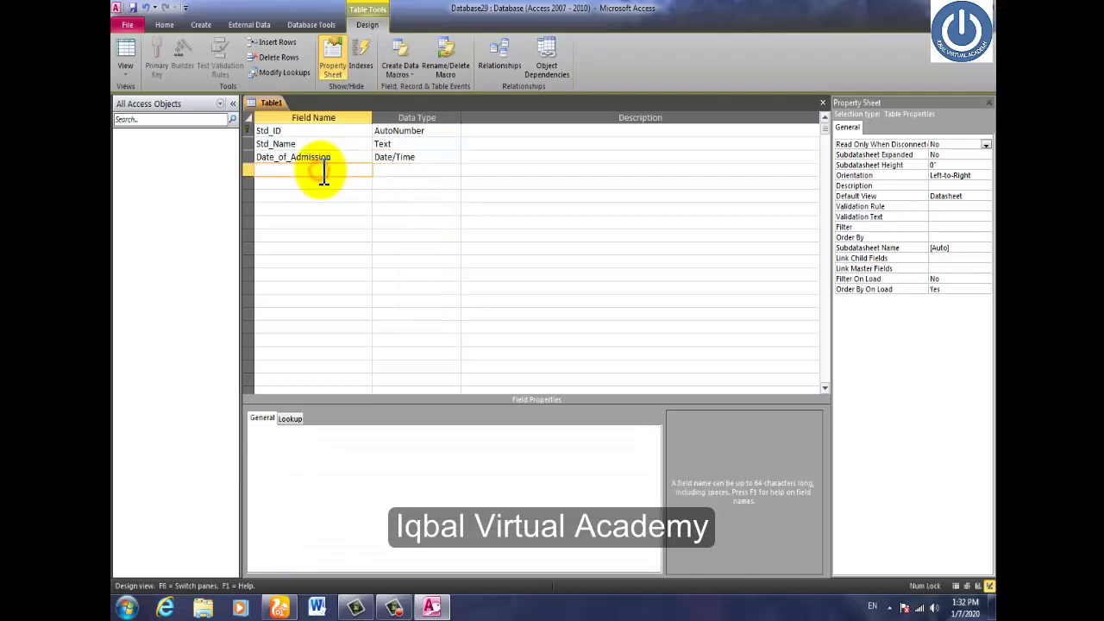
# Name the fourth field Course and choose Lookup Wizard as its data type.
pyautogui.write('Course')
pyautogui.press('Tab')
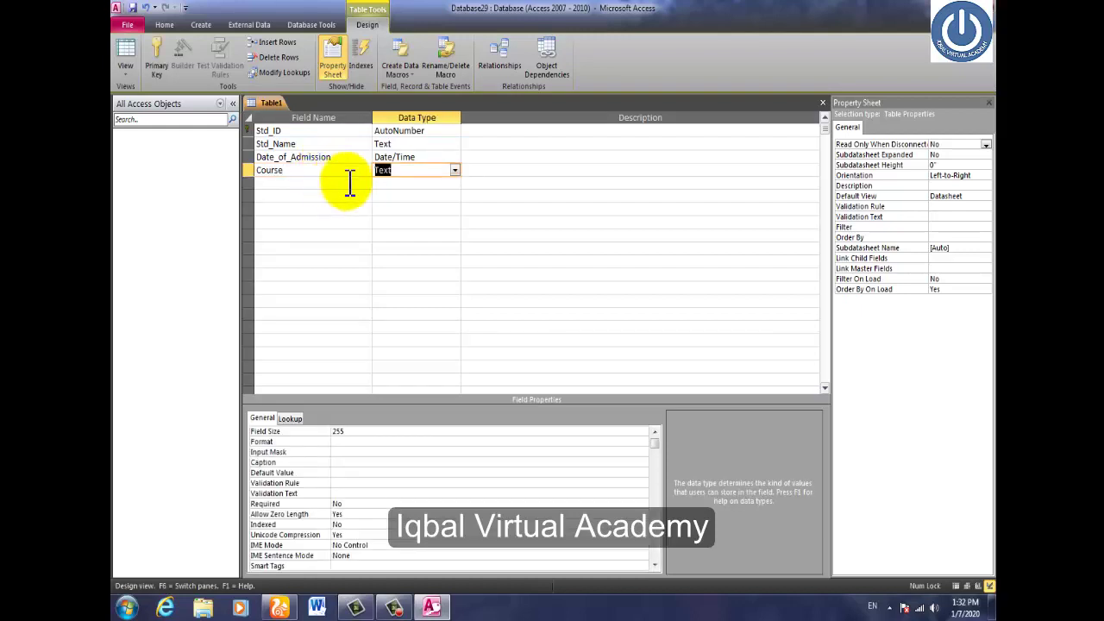
pyautogui.click(455, 170)
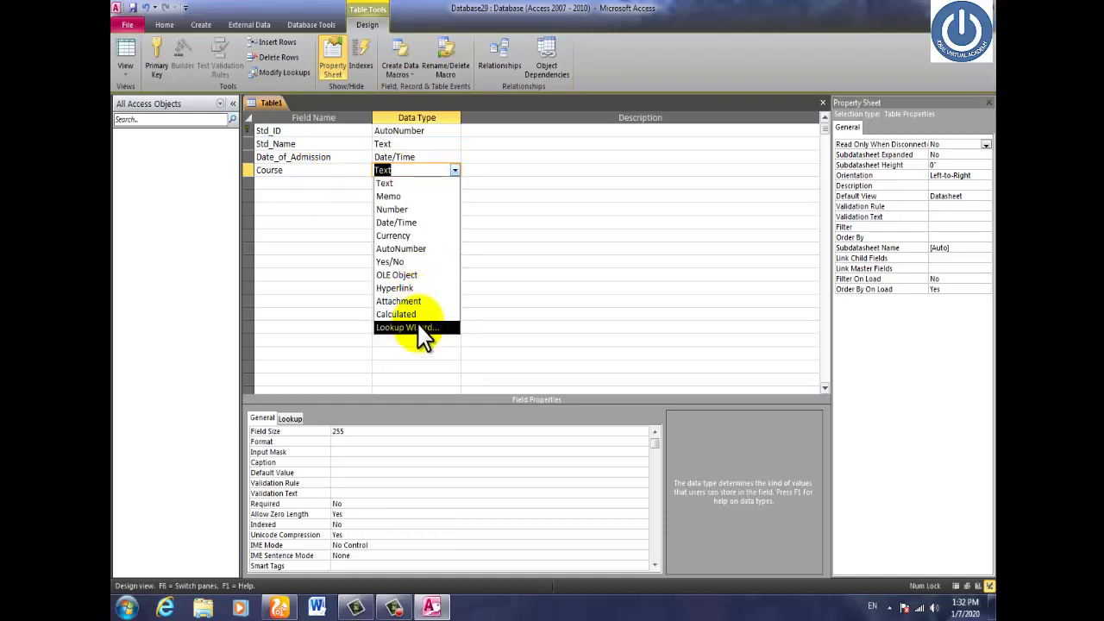
pyautogui.click(456, 170)
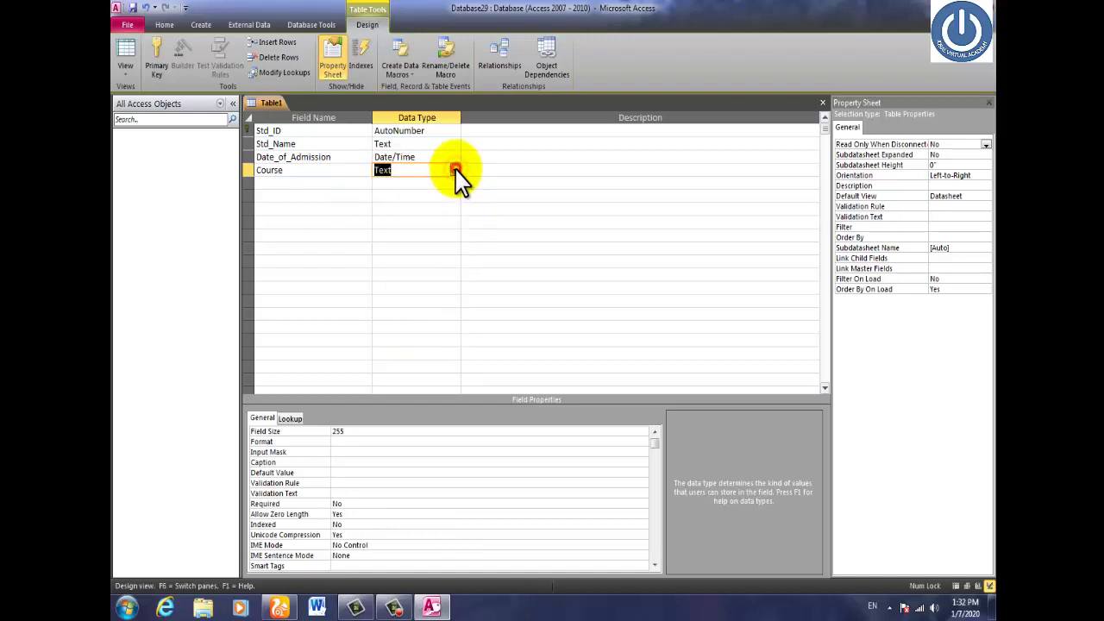
pyautogui.click(456, 171)
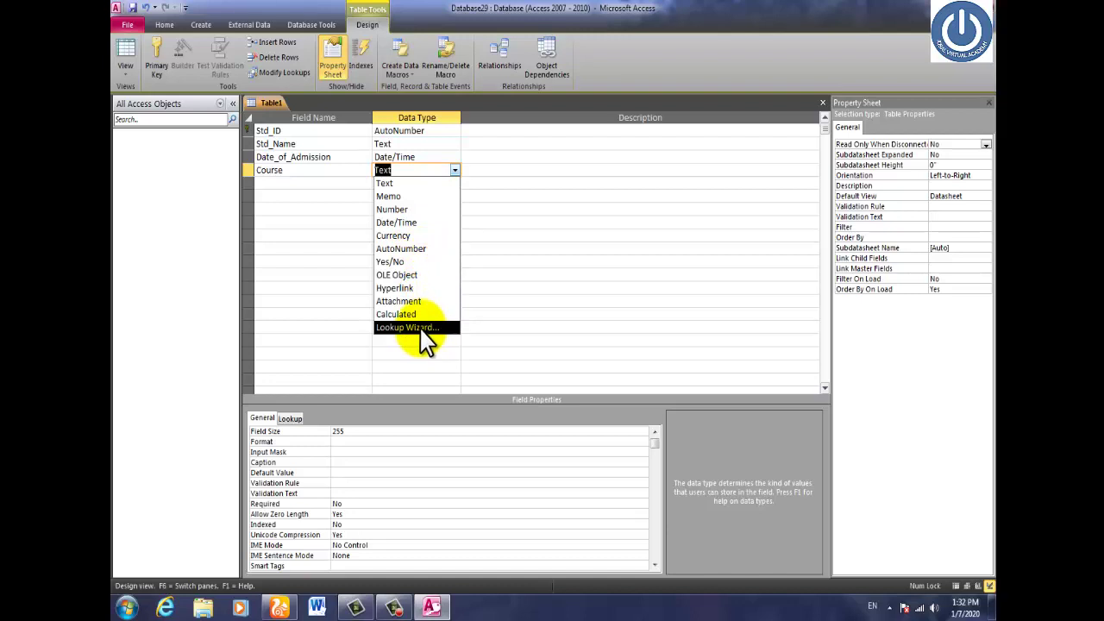
pyautogui.click(420, 328)
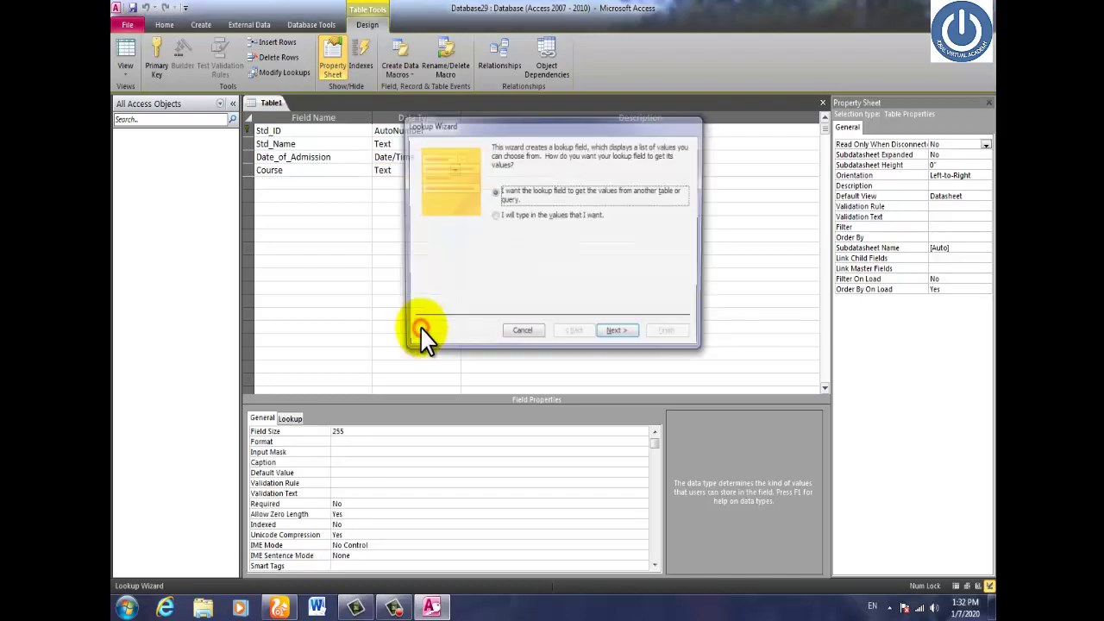
# Choose to type the lookup values and enter DIT, CIT, FIT and MIT.
pyautogui.click(511, 217)
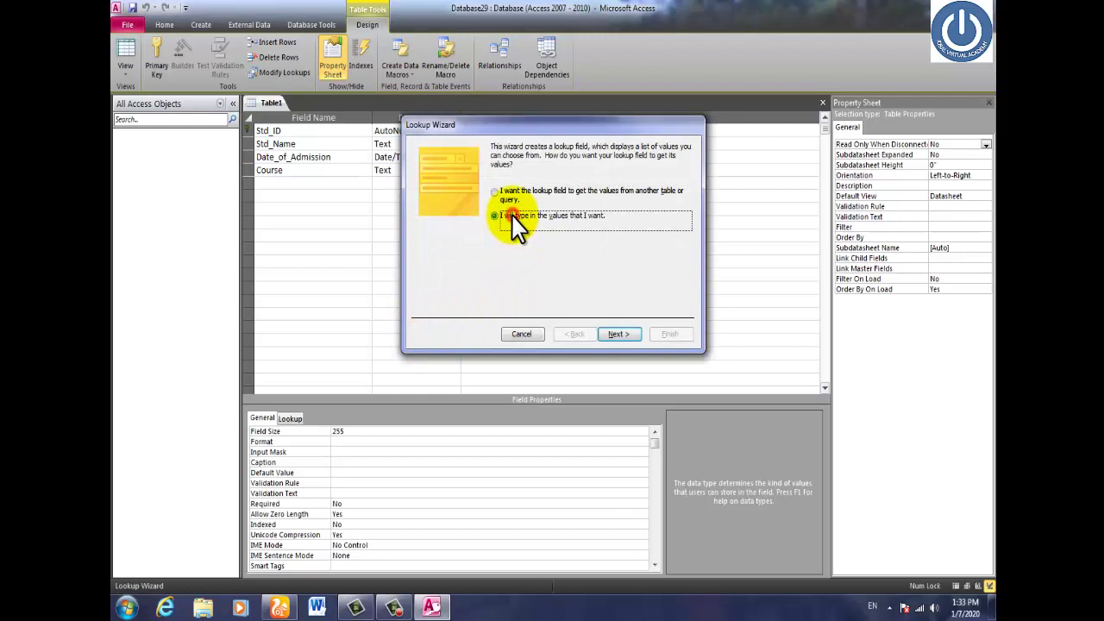
pyautogui.click(614, 333)
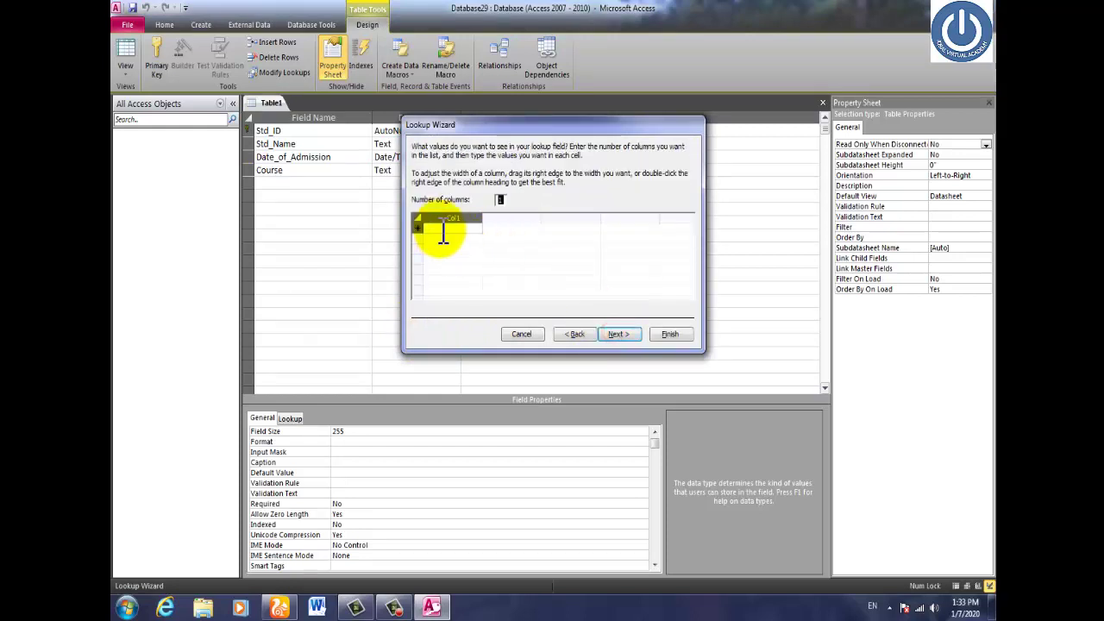
pyautogui.click(440, 229)
pyautogui.write('d')
pyautogui.press('BackSpace')
pyautogui.press('capslock')
pyautogui.write('DIT')
pyautogui.press('Return')
pyautogui.write('CIT')
pyautogui.press('Return')
pyautogui.write('FIT')
pyautogui.press('Return')
pyautogui.write('MIT')
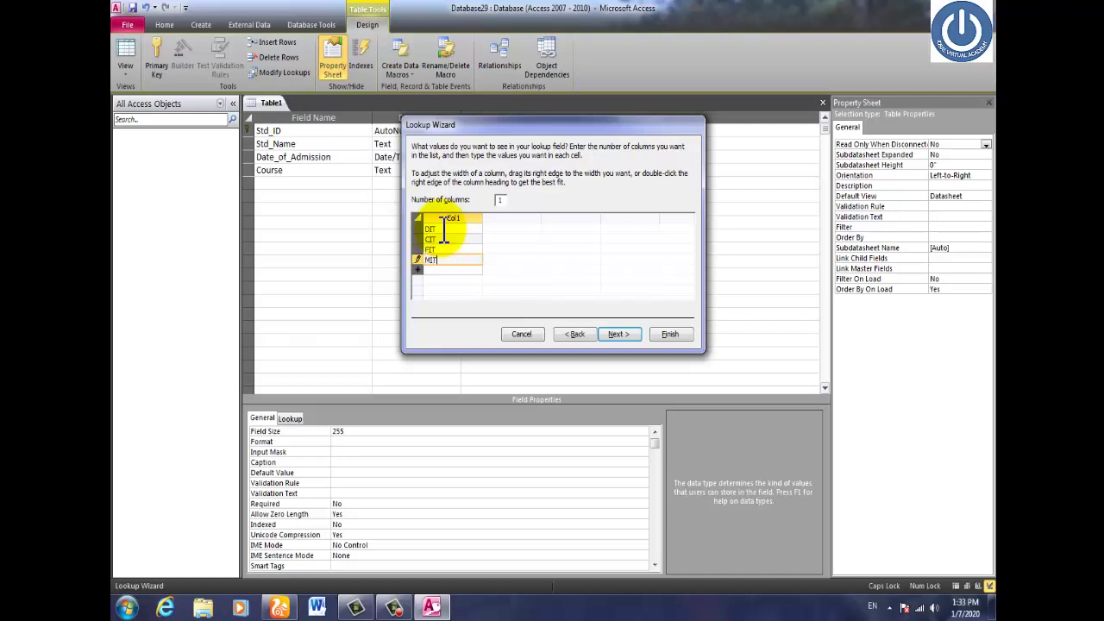
pyautogui.press('Return')
# Add ENGLISH, URDU and AUTOCAD to the list and finish the Lookup Wizard.
pyautogui.write('e')
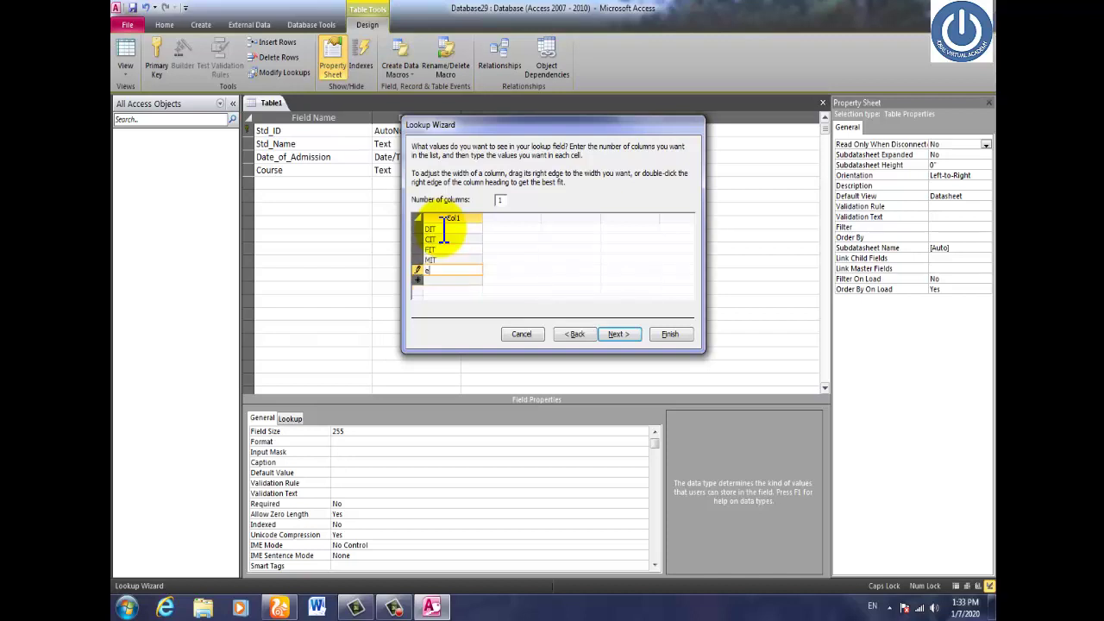
pyautogui.write('NGLISH')
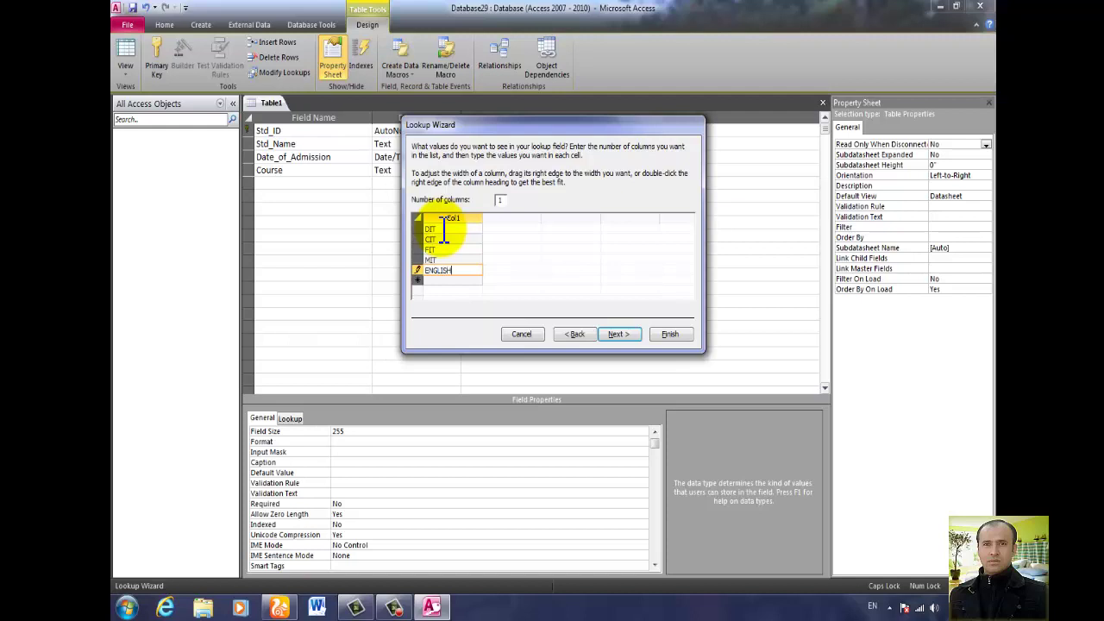
pyautogui.press('Return')
pyautogui.write('URDU')
pyautogui.press('Return')
pyautogui.write('A')
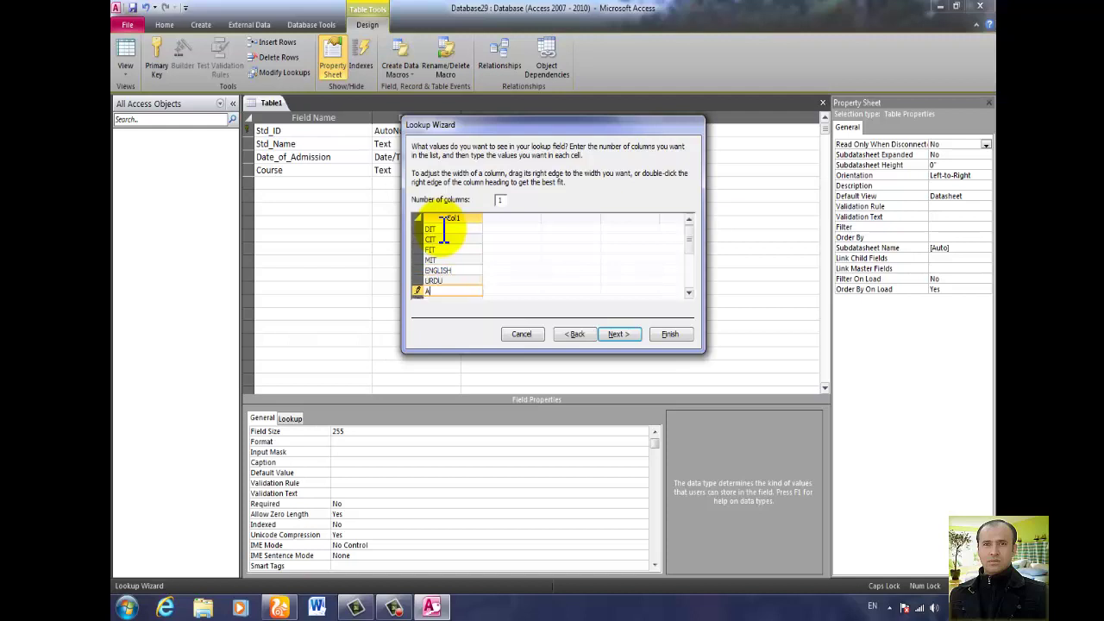
pyautogui.write('UTOCAD')
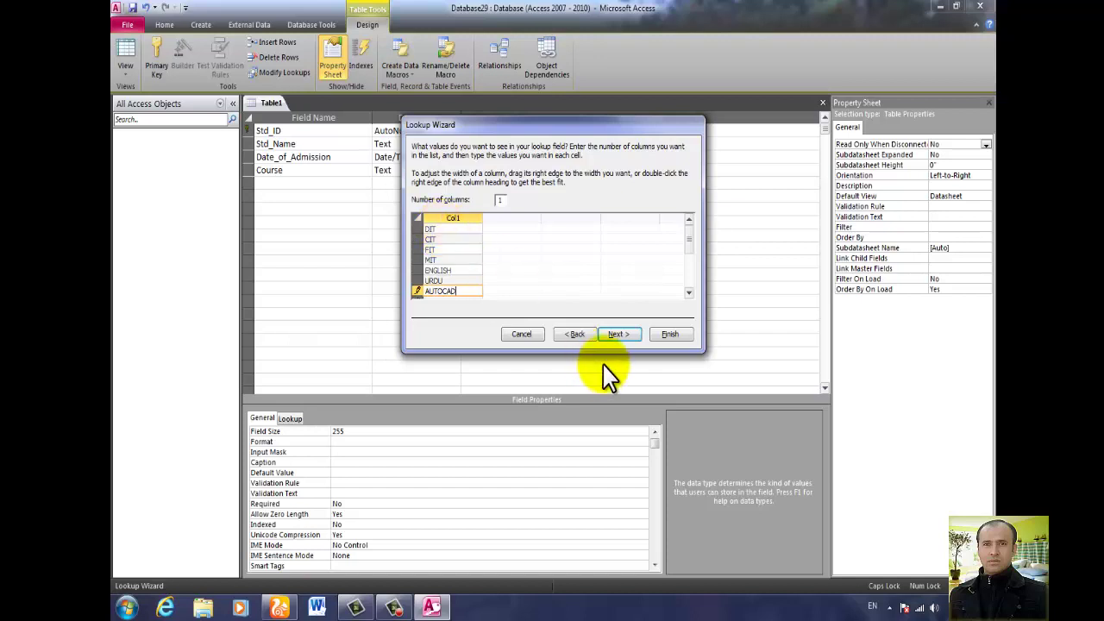
pyautogui.click(621, 333)
pyautogui.click(670, 334)
pyautogui.click(342, 181)
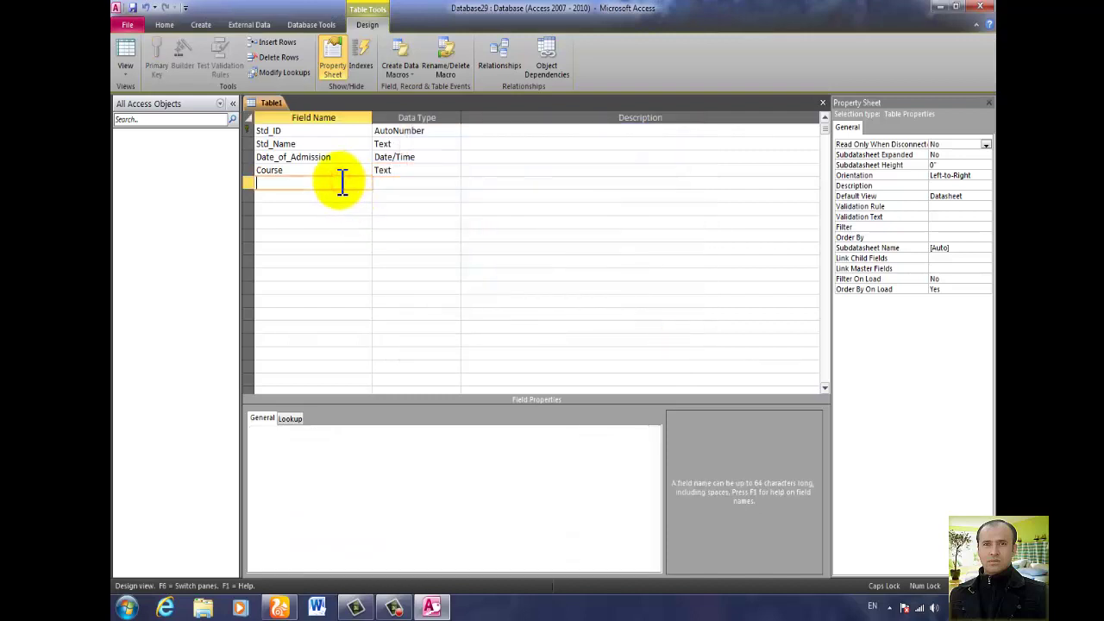
# Add Add_Fee as a Number field and name the next field Monthly_Fee.
pyautogui.write('ADD')
pyautogui.press('BackSpace')
pyautogui.press('BackSpace')
pyautogui.press('capslock')
pyautogui.write('dd_Fee')
pyautogui.press('Tab')
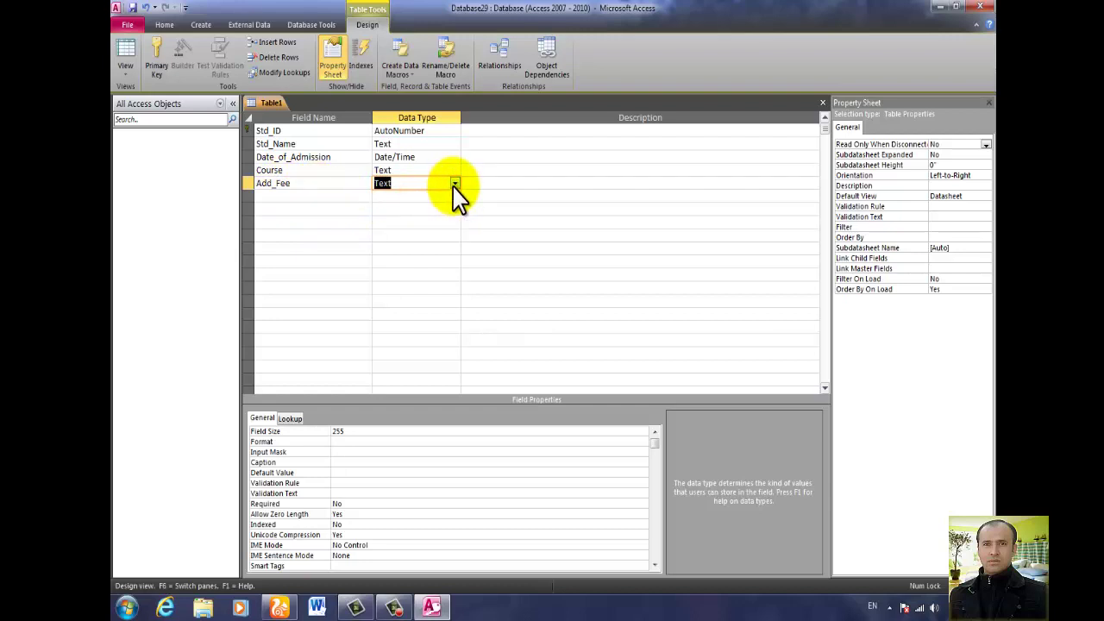
pyautogui.click(455, 184)
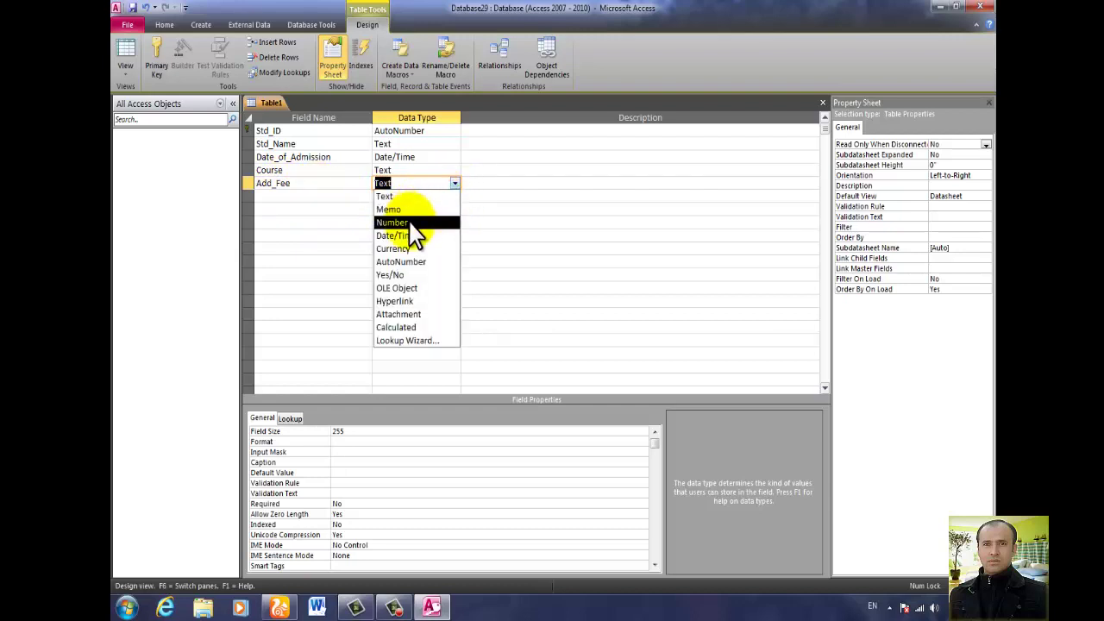
pyautogui.click(415, 198)
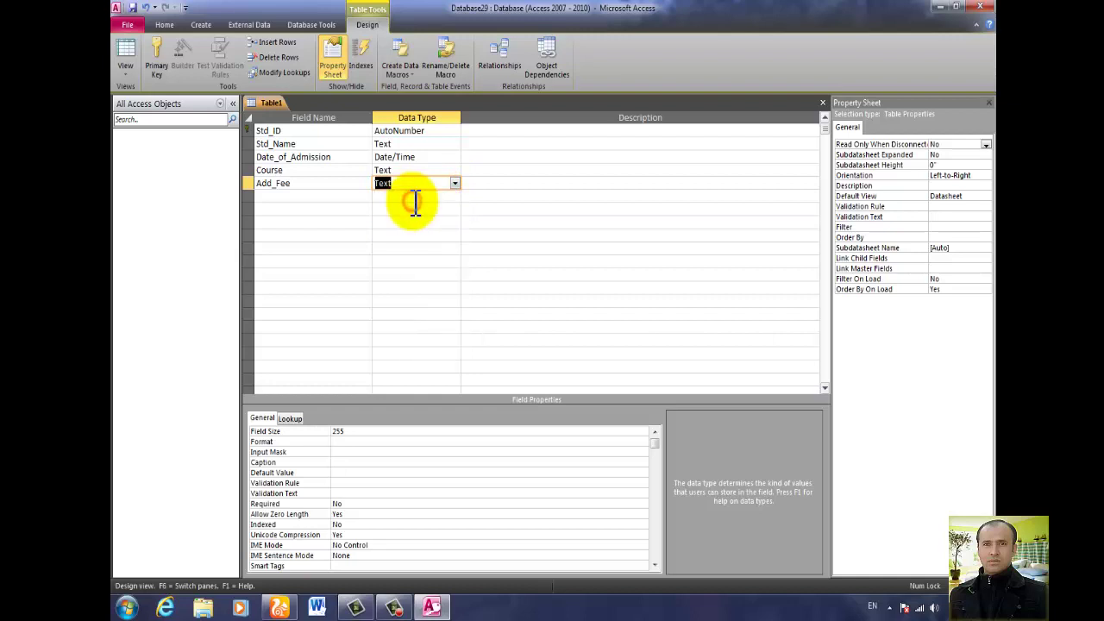
pyautogui.write('Number')
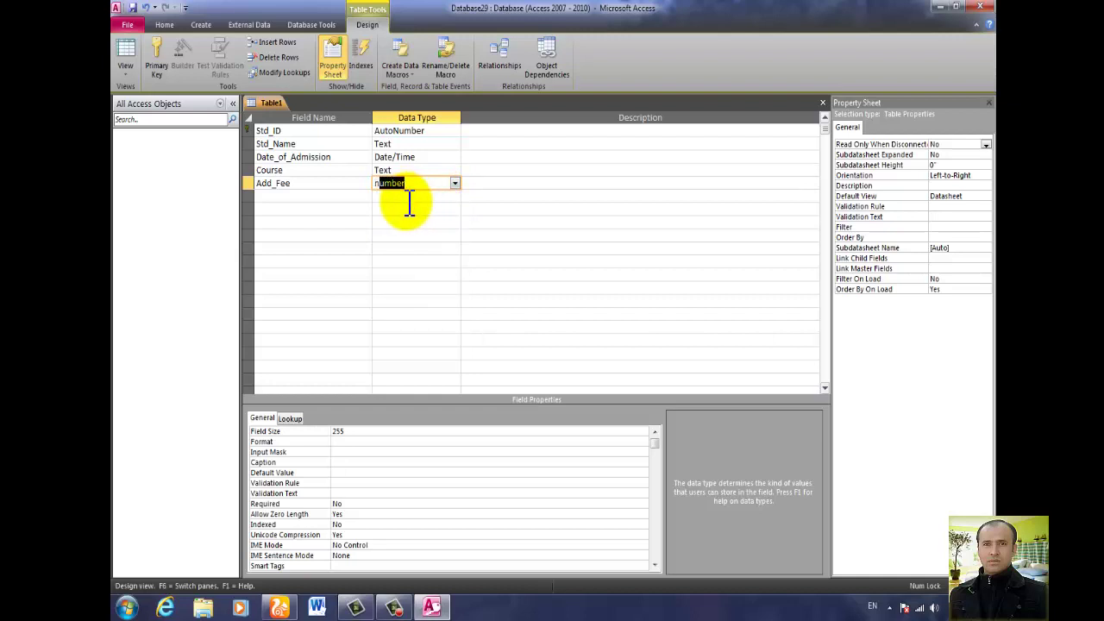
pyautogui.click(337, 196)
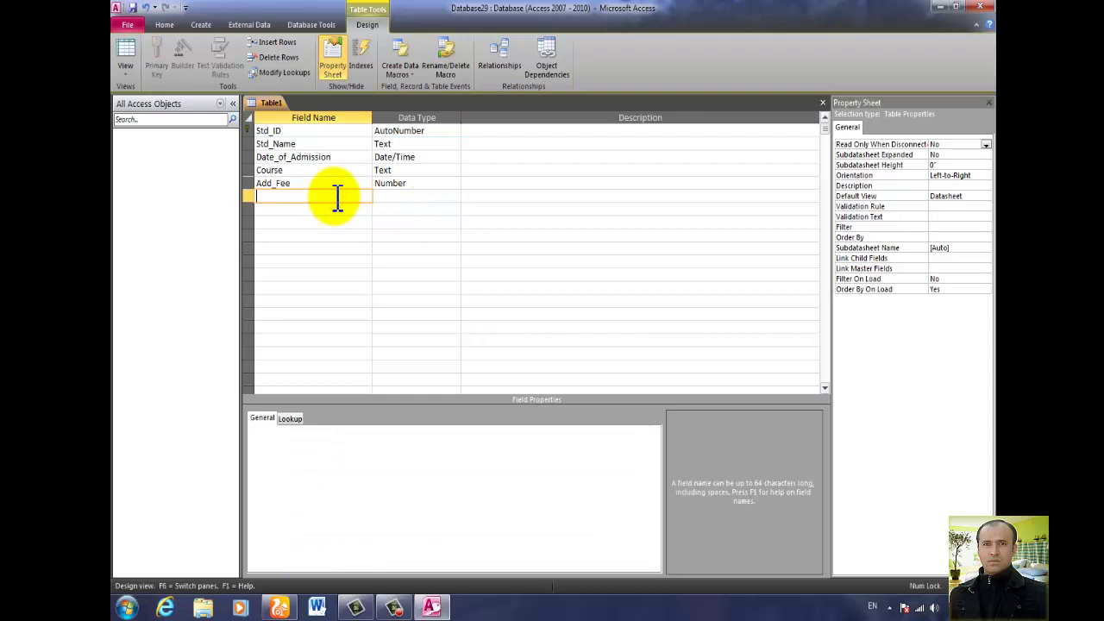
pyautogui.write('Monthly_Fee')
# Set Monthly_Fee to Number and add Duration as a Number field.
pyautogui.press('Tab')
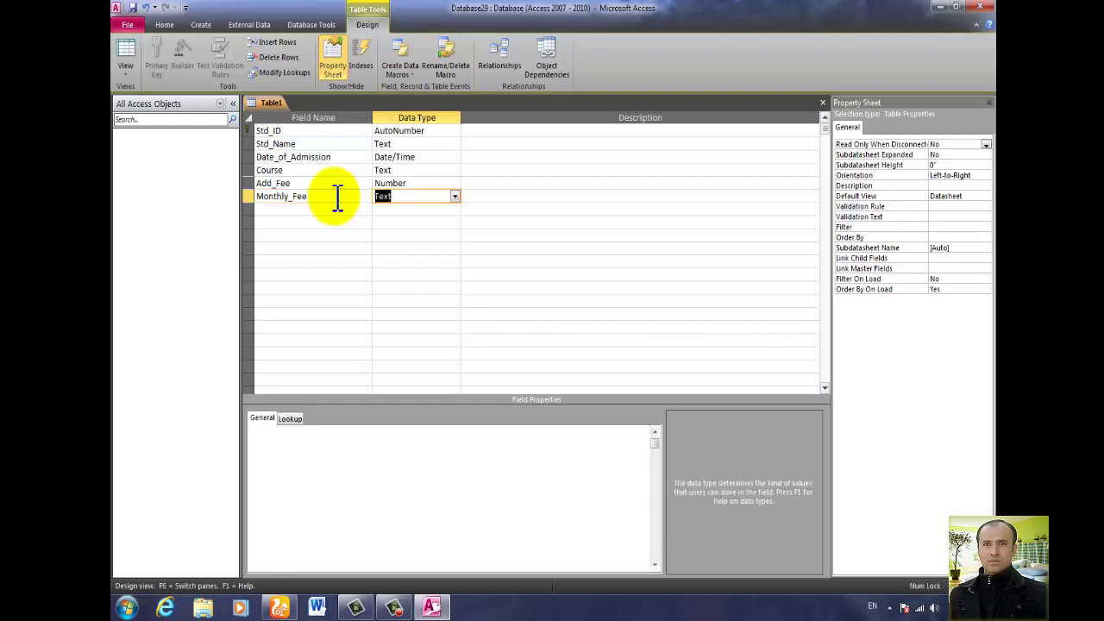
pyautogui.write('n')
pyautogui.press('Tab')
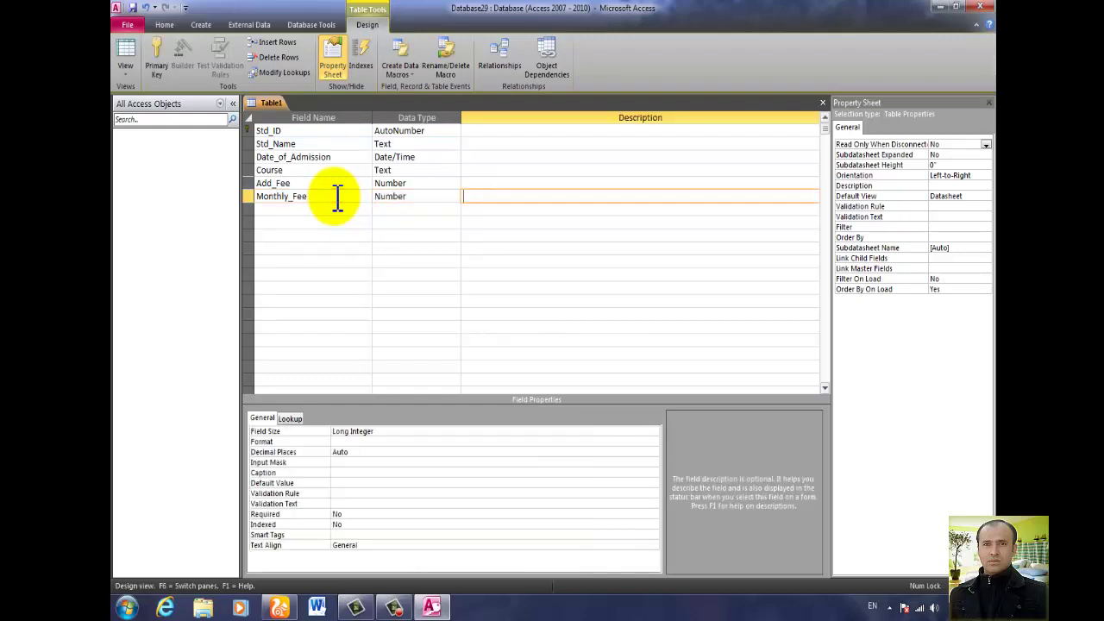
pyautogui.press('Tab')
pyautogui.write('Durati')
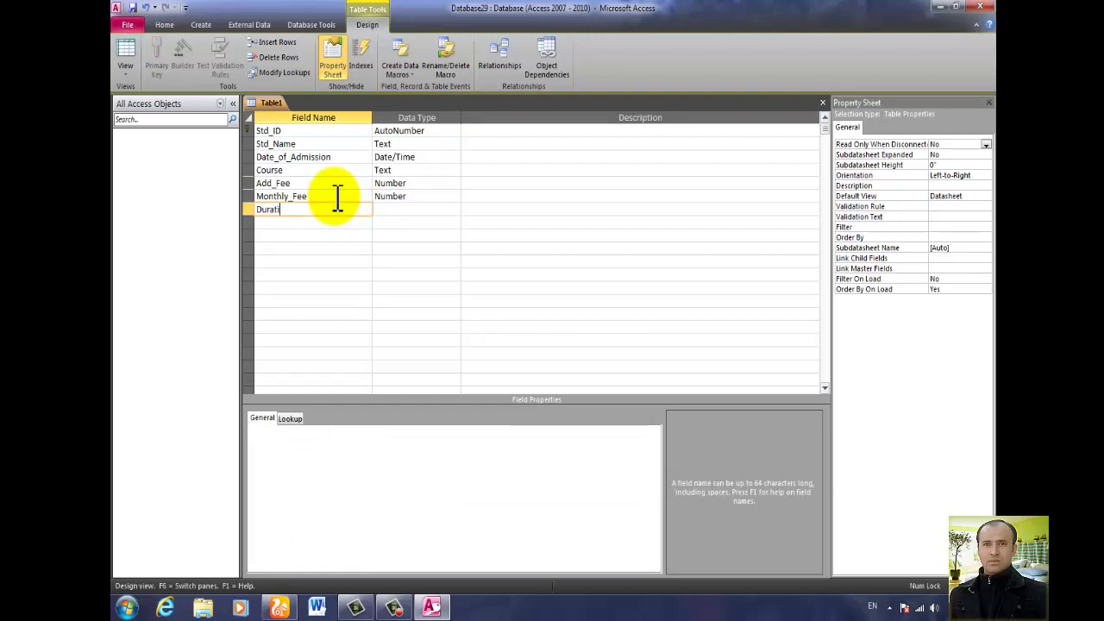
pyautogui.write('on')
pyautogui.press('Tab')
pyautogui.write('n')
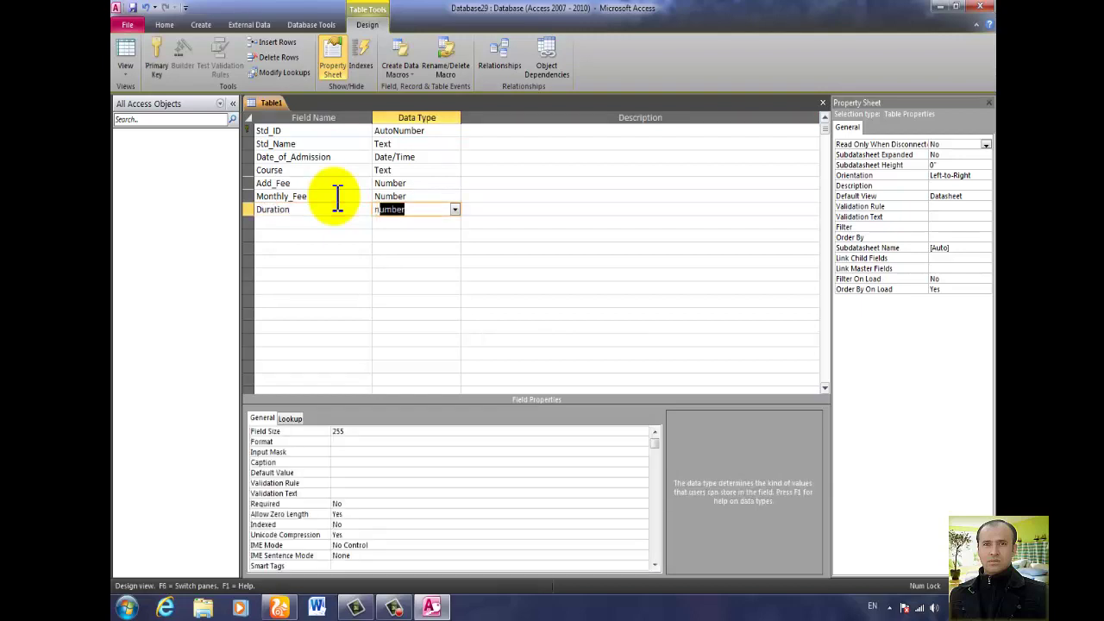
pyautogui.press('Tab')
pyautogui.press('Tab')
# Add Total_Amount, Receive and Balance as Number fields, then close the table design.
pyautogui.write('T')
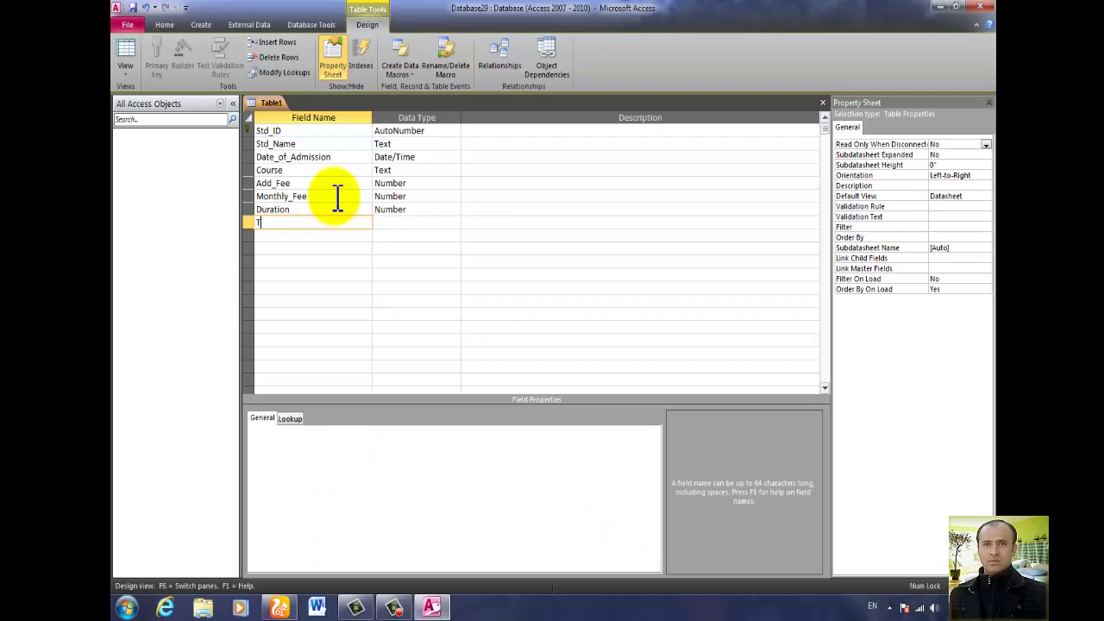
pyautogui.write('otal_Amount')
pyautogui.press('Tab')
pyautogui.write('n')
pyautogui.press('Tab')
pyautogui.press('Tab')
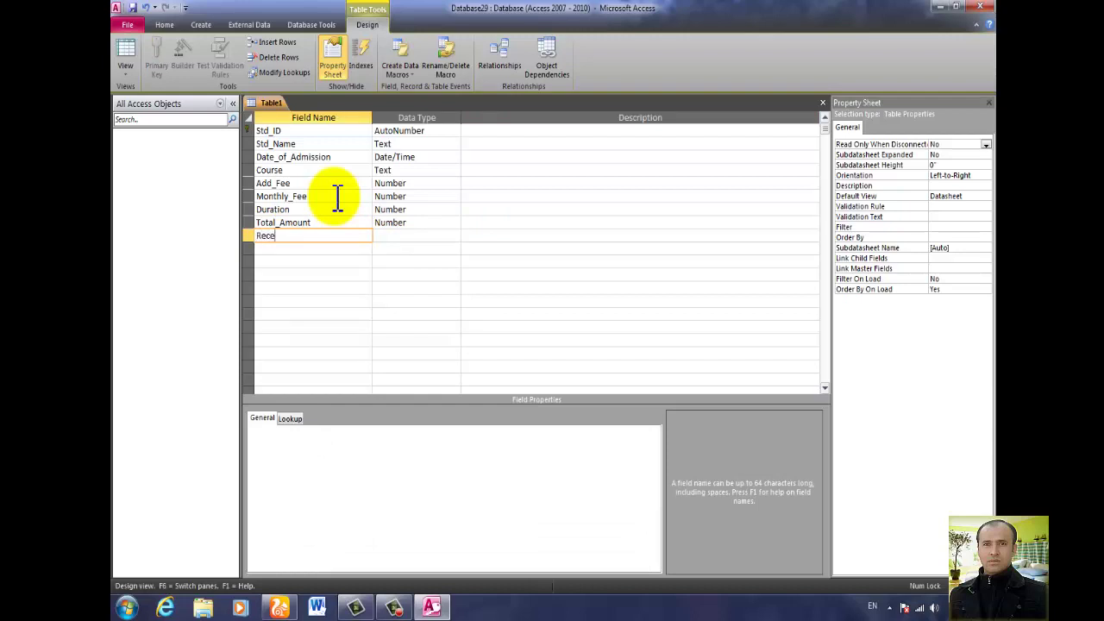
pyautogui.press('Tab')
pyautogui.write('n')
pyautogui.press('Tab')
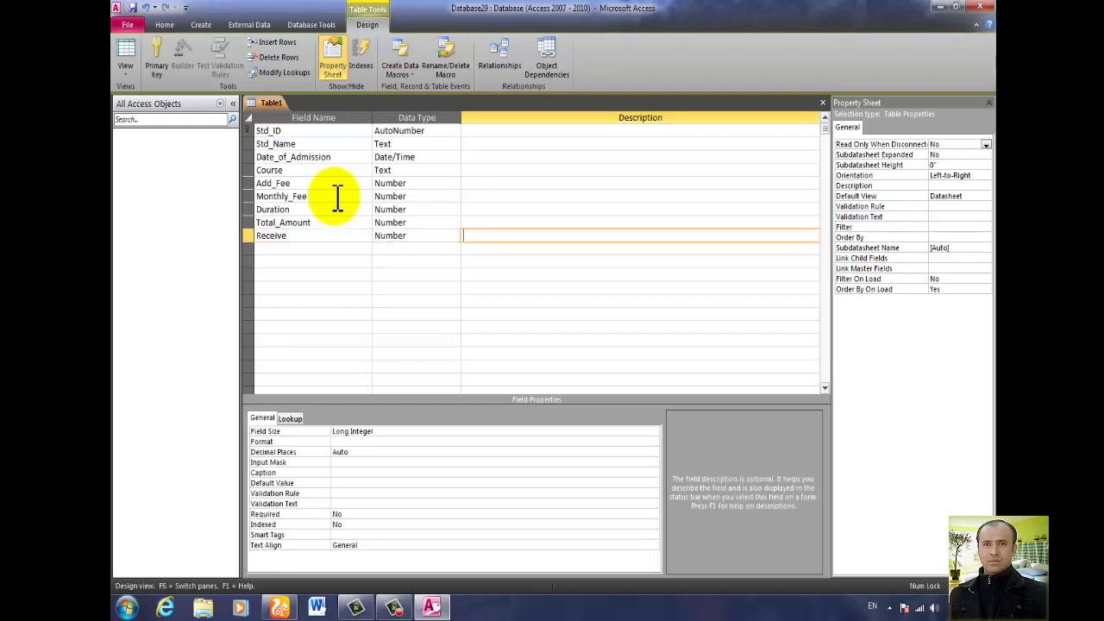
pyautogui.press('Tab')
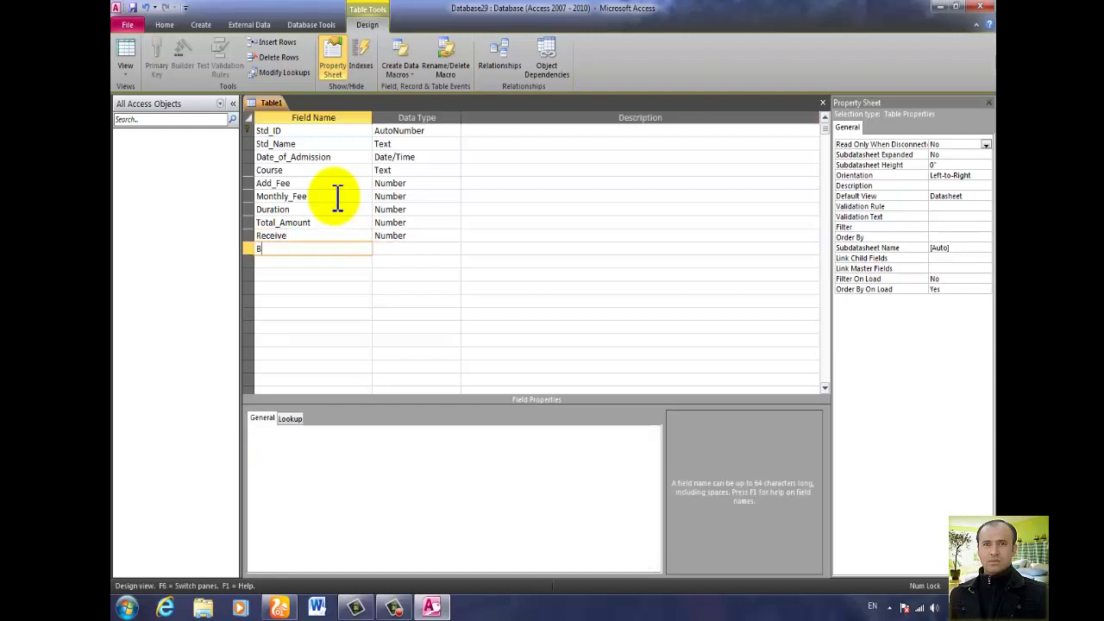
pyautogui.write('Balance')
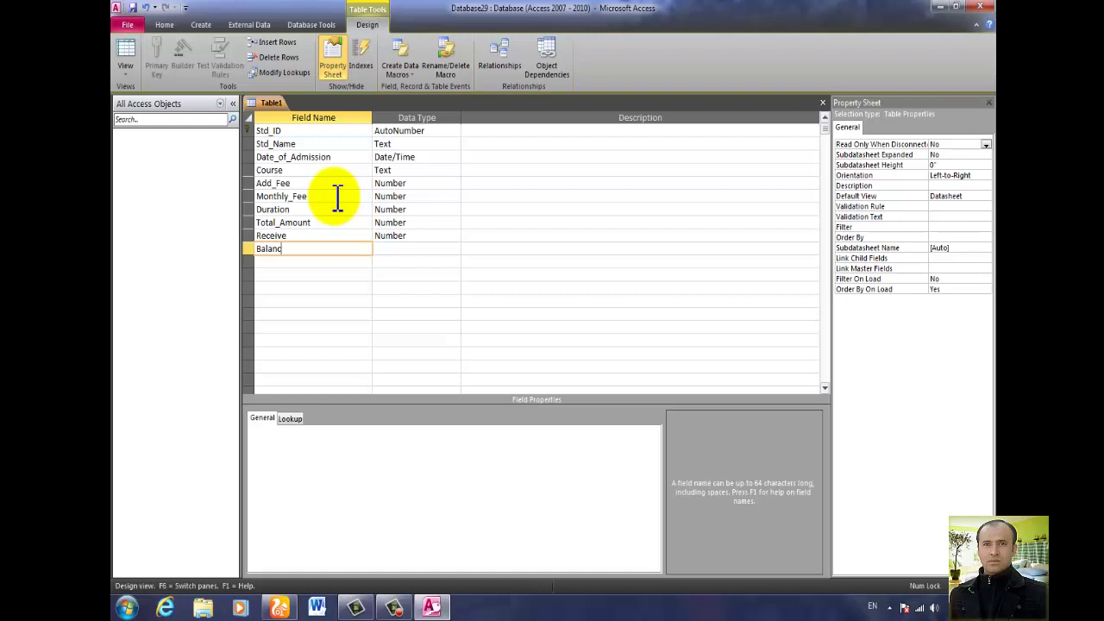
pyautogui.press('Tab')
pyautogui.write('n')
pyautogui.press('Tab')
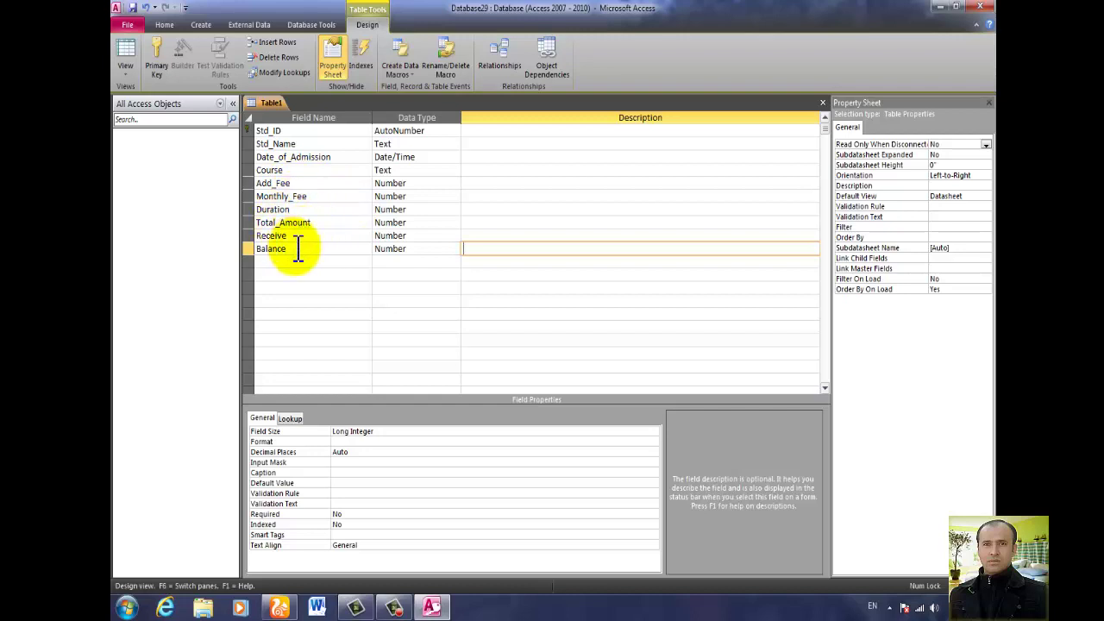
pyautogui.click(823, 104)
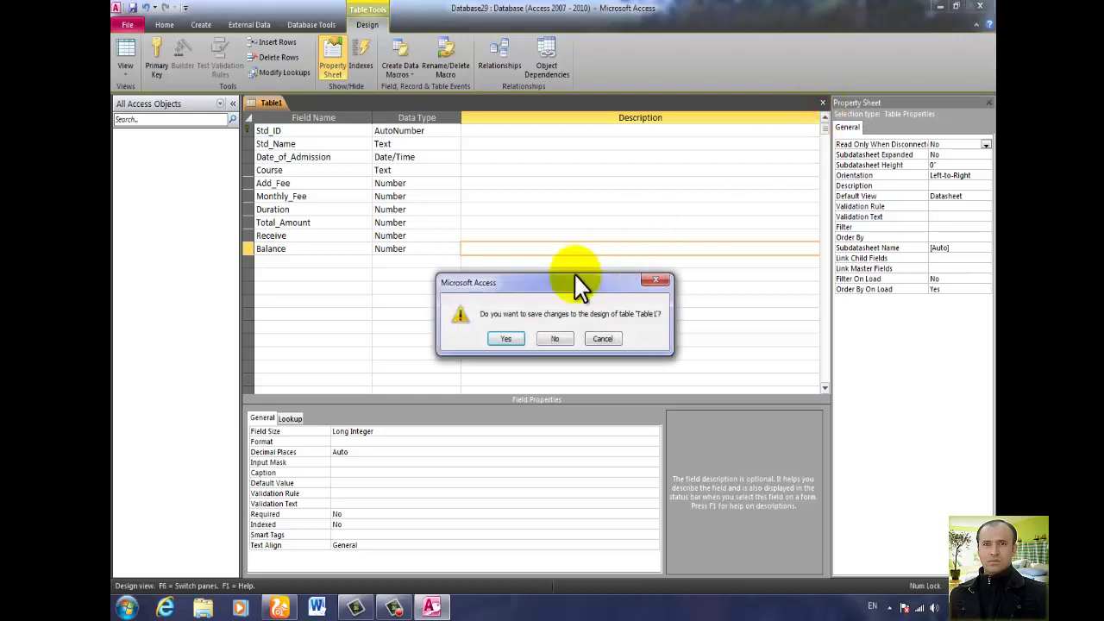
# Save the table as Admission_Table and select it in the Navigation Pane.
pyautogui.click(508, 339)
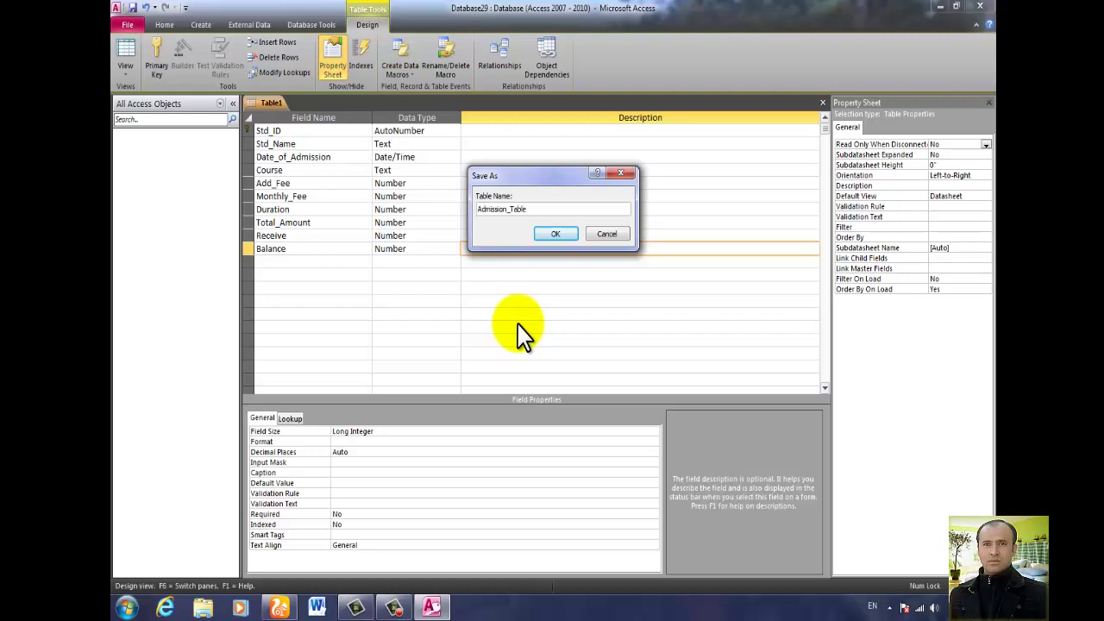
pyautogui.press('Return')
pyautogui.click(156, 152)
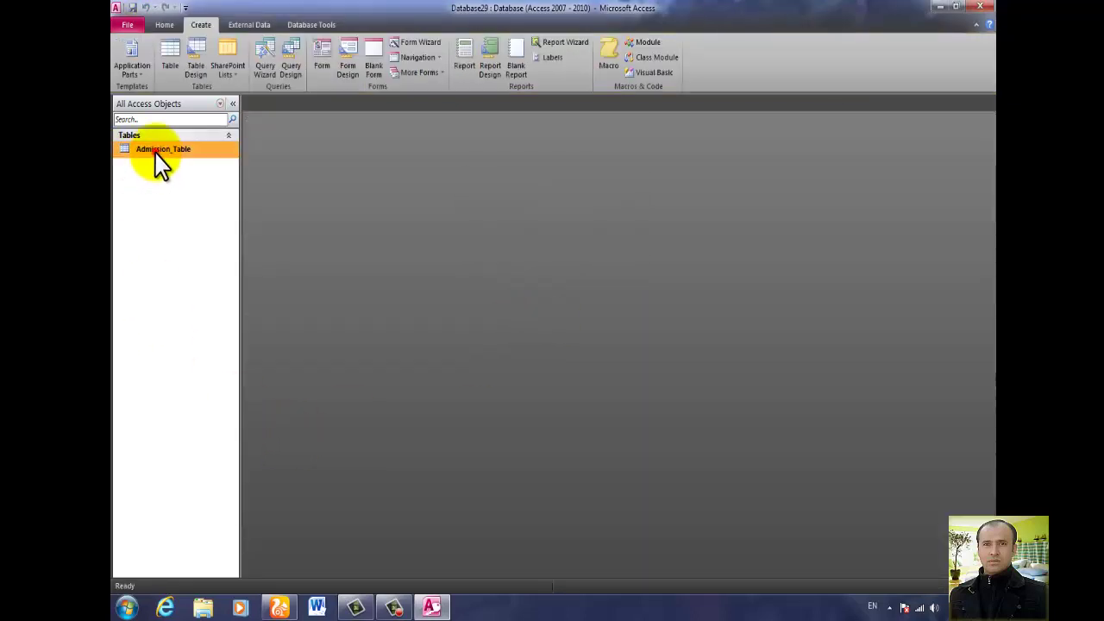
# Start the Form Wizard, add several fields individually, then clear the selection.
pyautogui.click(417, 43)
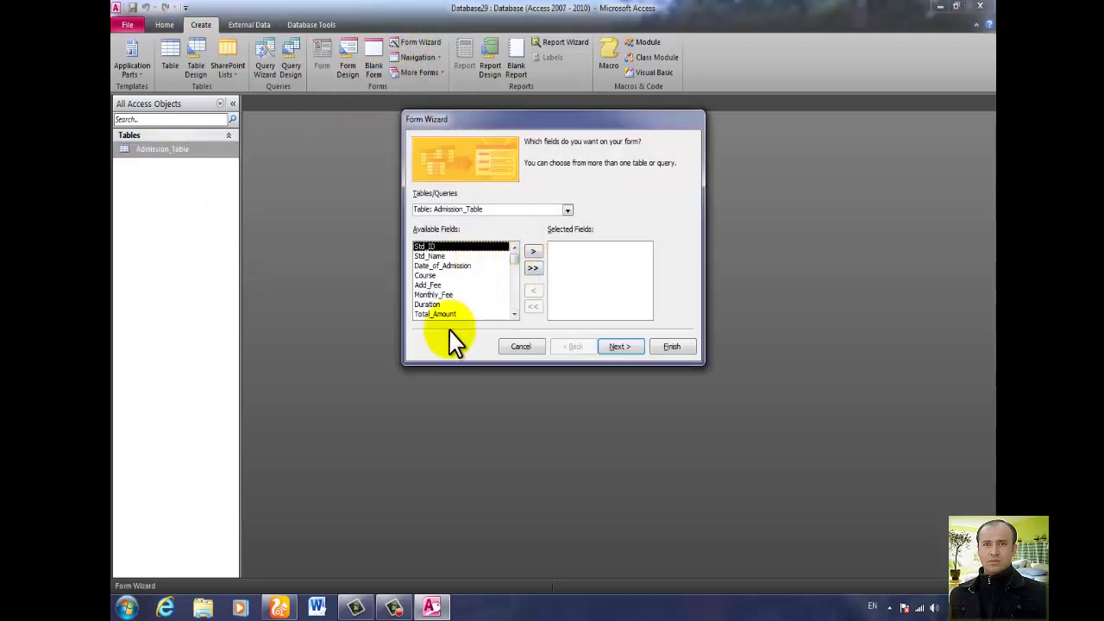
pyautogui.click(533, 252)
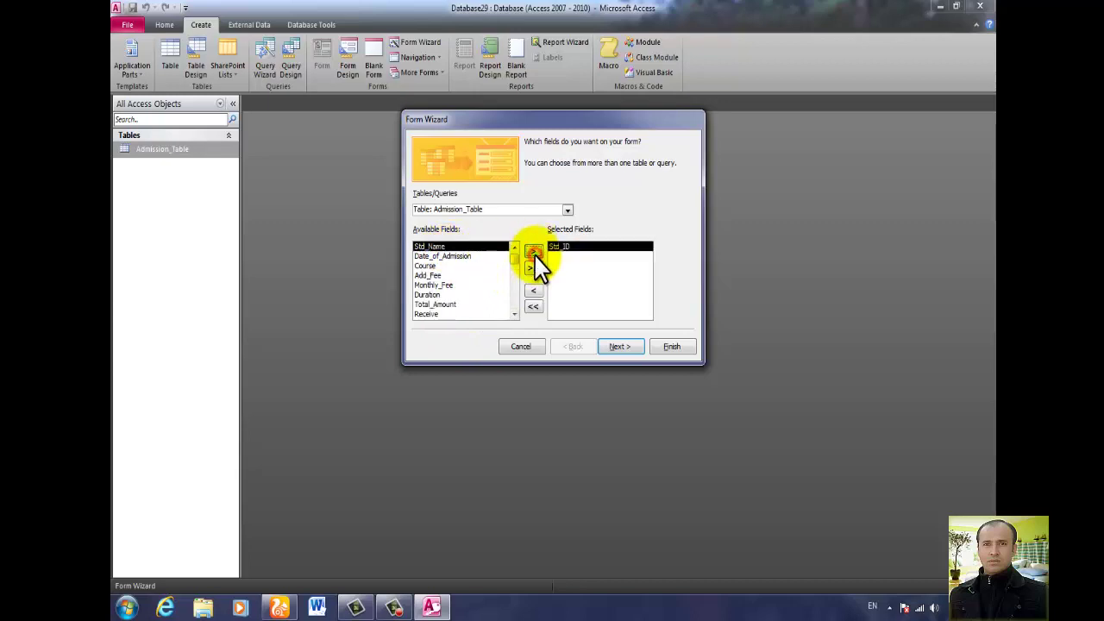
pyautogui.click(437, 257)
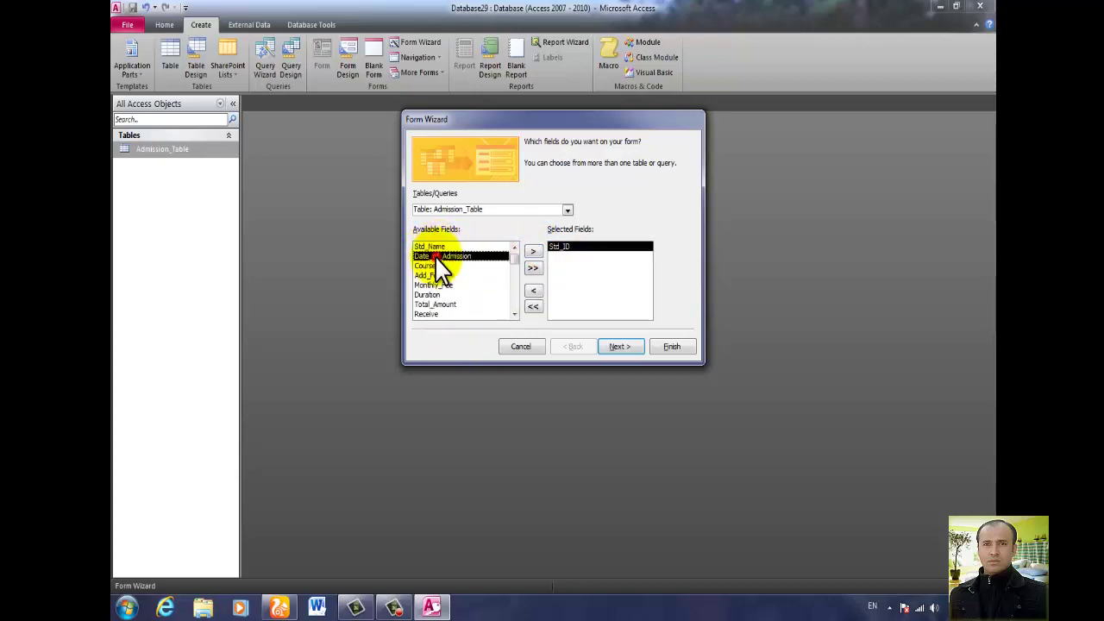
pyautogui.click(534, 252)
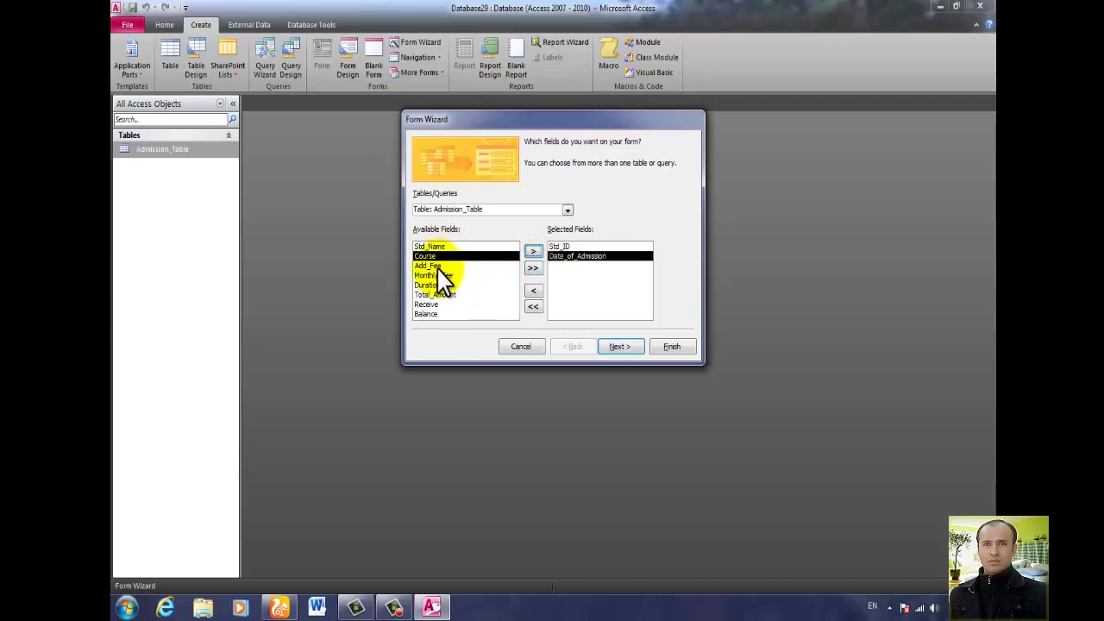
pyautogui.click(436, 266)
pyautogui.click(535, 253)
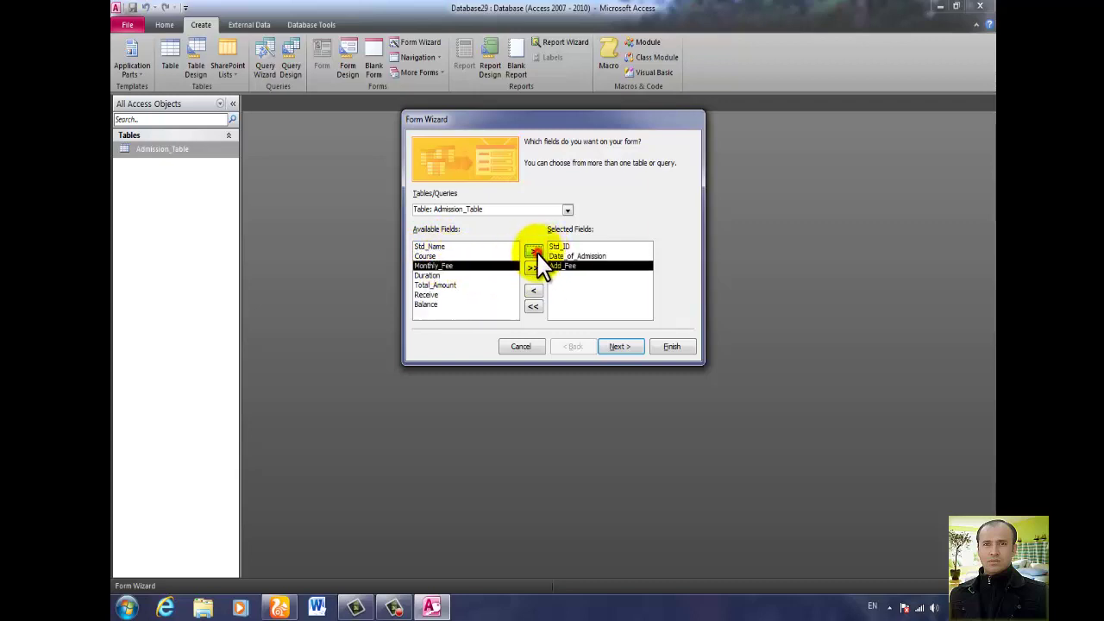
pyautogui.click(431, 276)
pyautogui.click(534, 252)
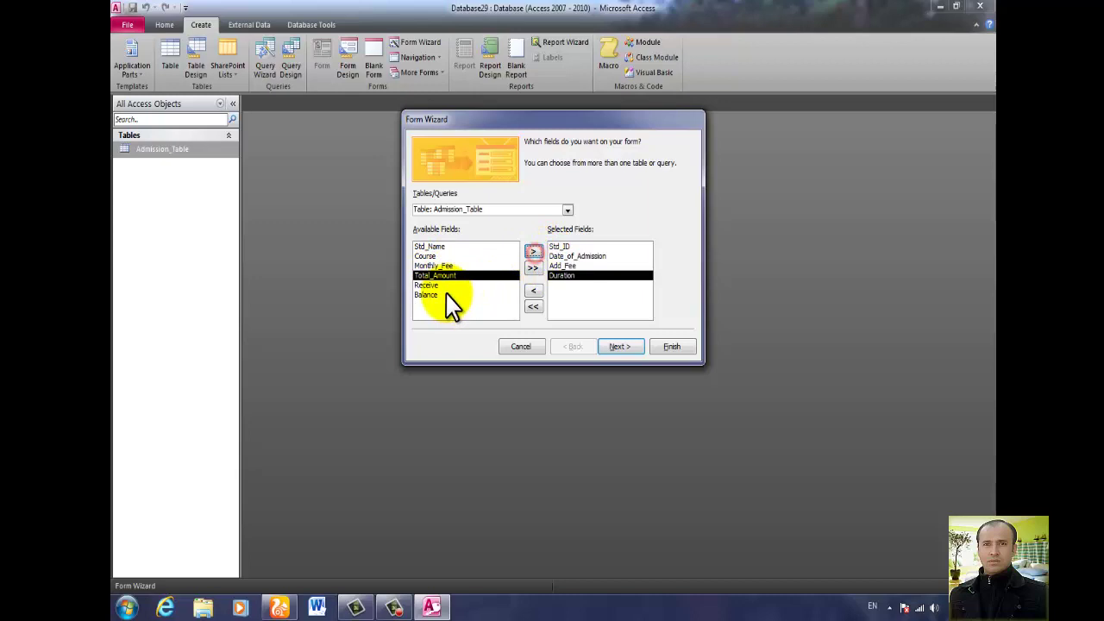
pyautogui.click(458, 286)
pyautogui.click(532, 290)
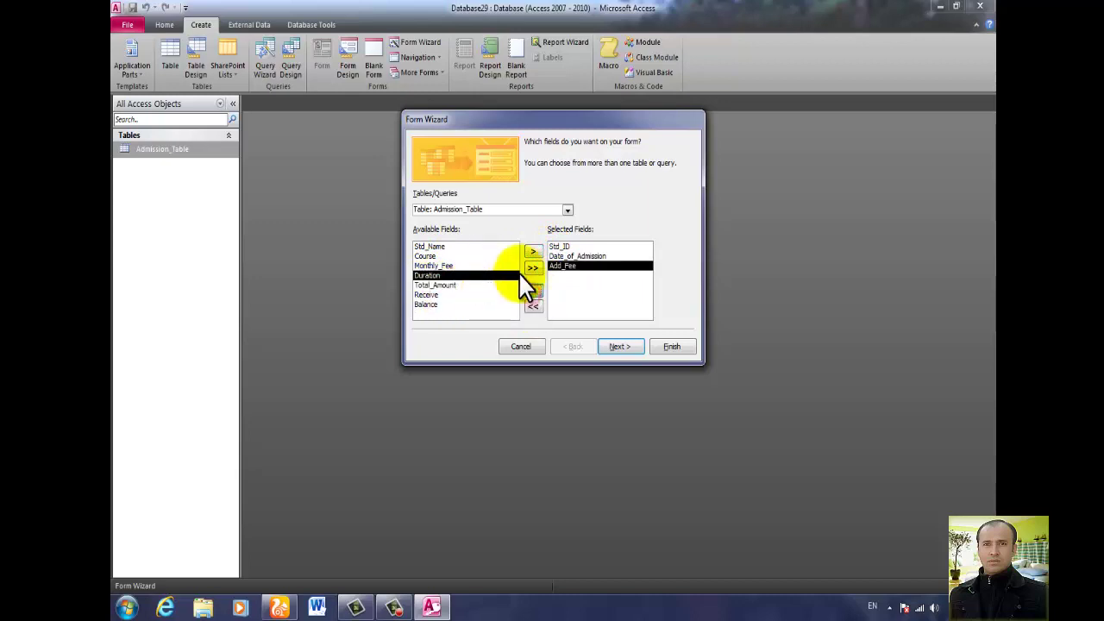
pyautogui.click(535, 308)
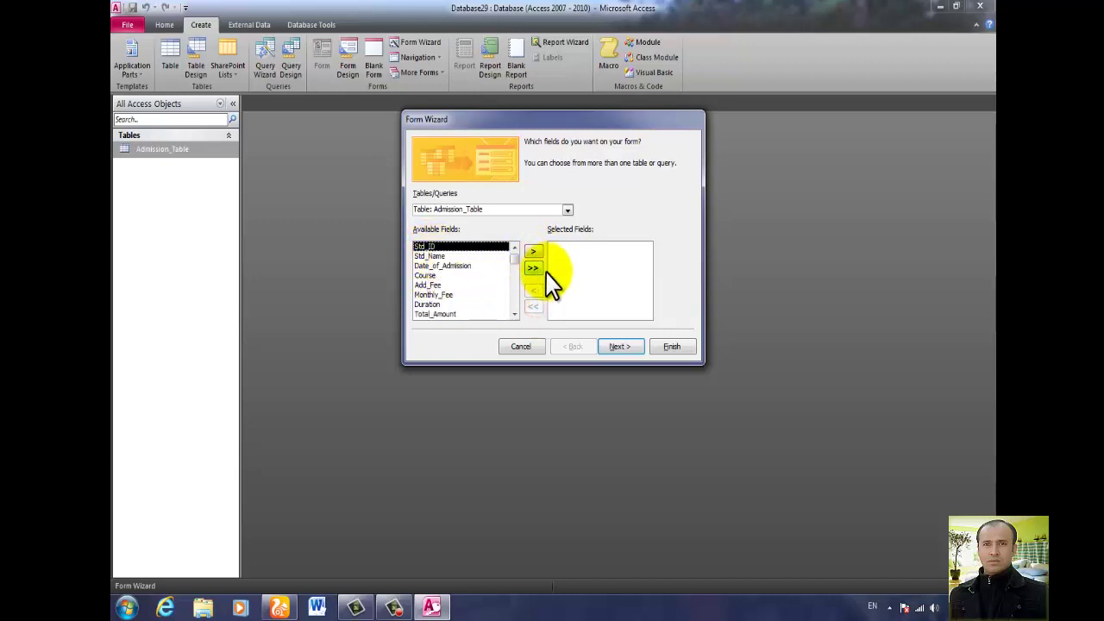
# Add all Admission_Table fields, keep Columnar layout, and finish into form design.
pyautogui.click(533, 268)
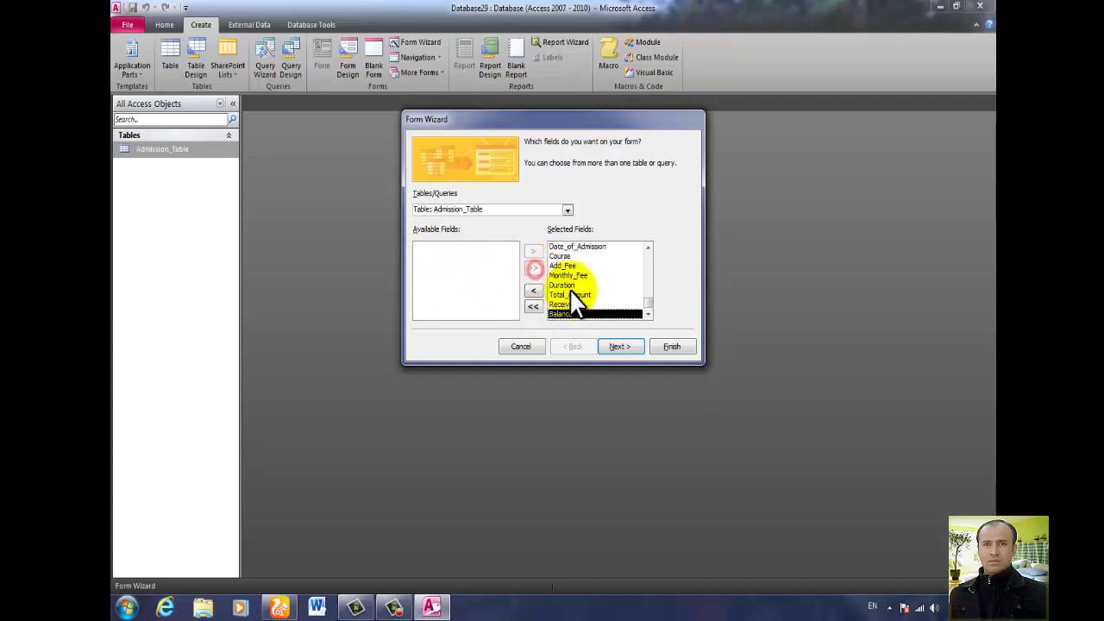
pyautogui.moveTo(645, 306); pyautogui.dragTo(646, 275)
pyautogui.click(618, 348)
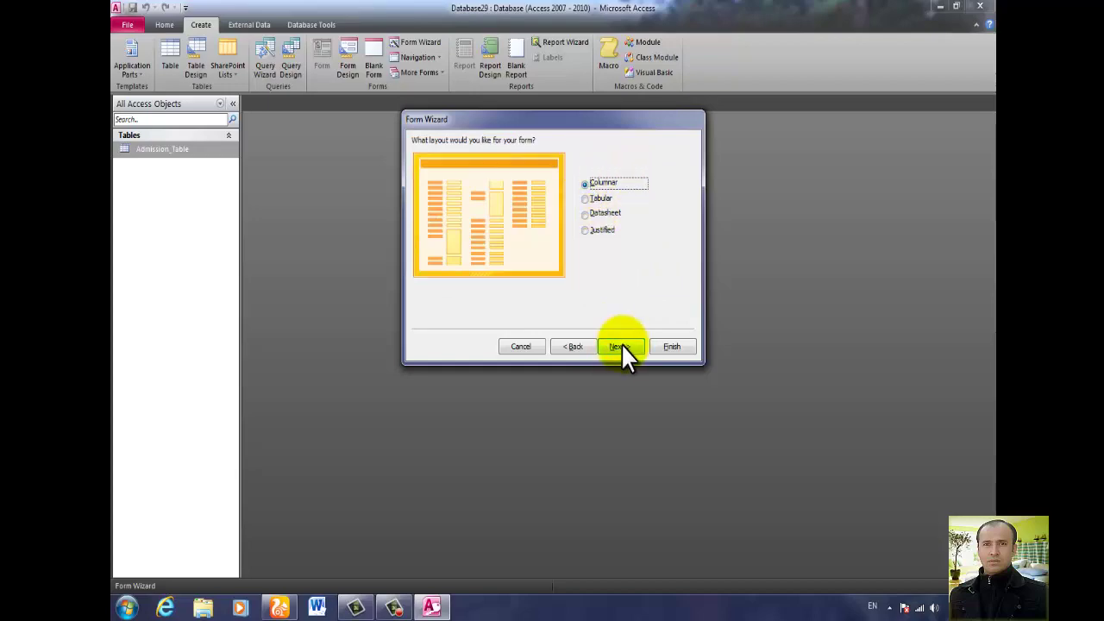
pyautogui.click(621, 346)
pyautogui.click(543, 273)
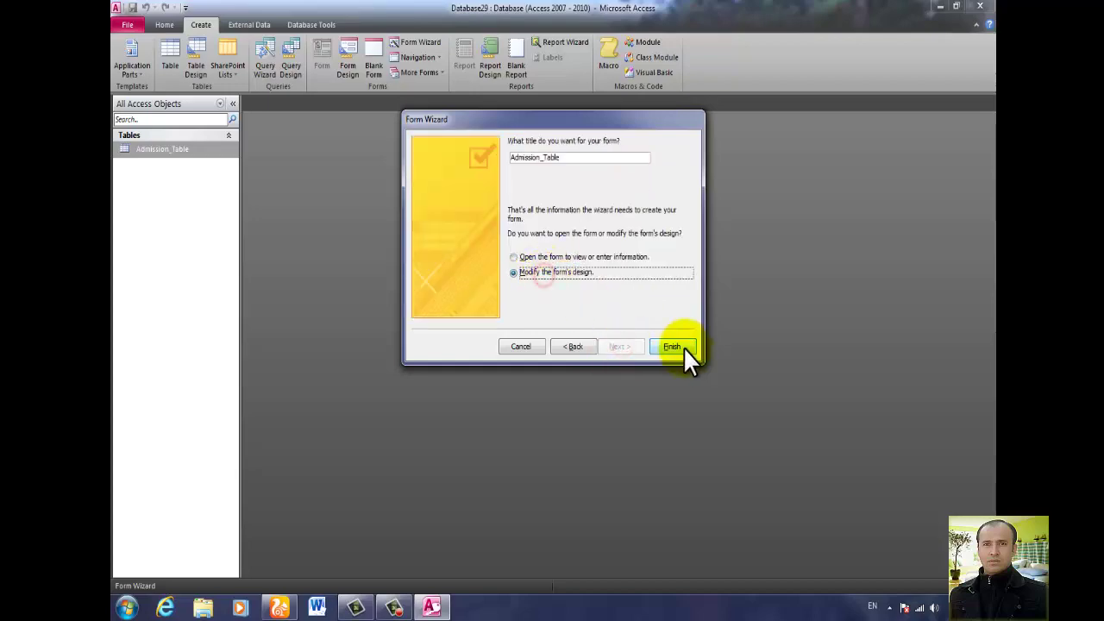
pyautogui.click(677, 347)
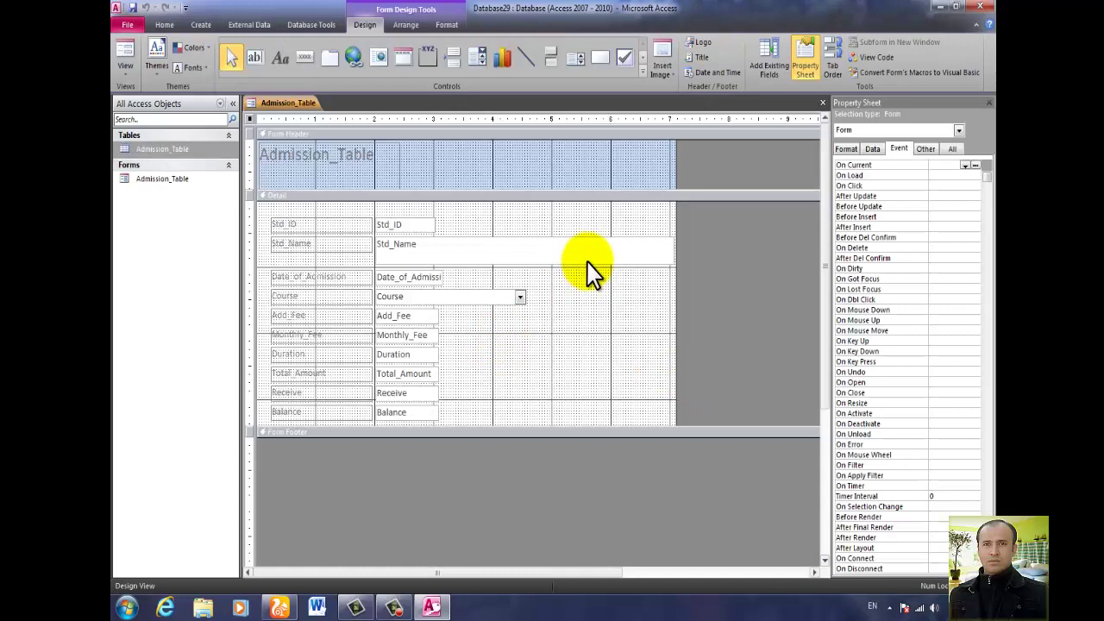
# Shorten the Std_Name text box and nudge the selected fields into place.
pyautogui.click(604, 255)
pyautogui.moveTo(670, 262); pyautogui.dragTo(401, 431)
pyautogui.click(534, 273)
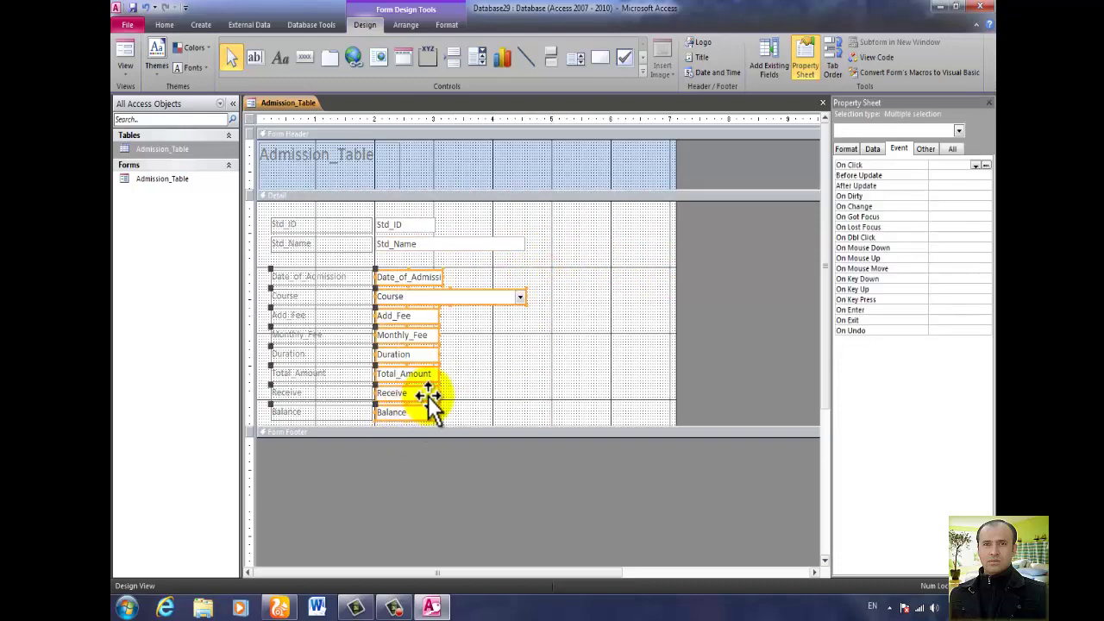
pyautogui.press('Up')
pyautogui.press('Up')
pyautogui.press('Up')
pyautogui.press('Up')
pyautogui.press('Up')
pyautogui.press('Down')
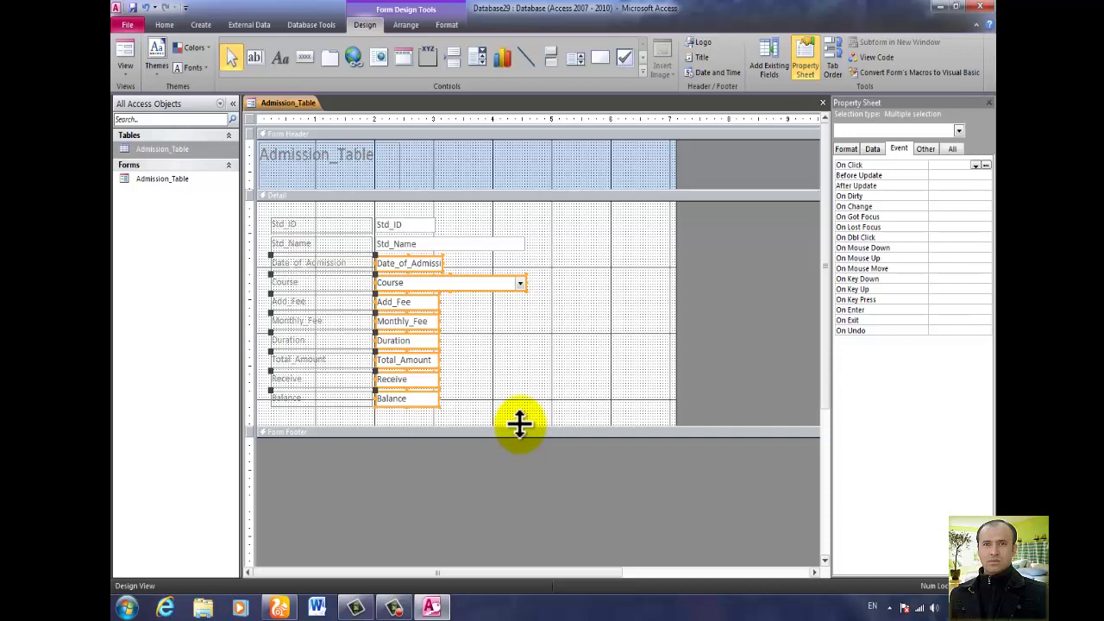
# Shorten the Detail section from its bottom and narrow the form's width.
pyautogui.moveTo(518, 426); pyautogui.dragTo(519, 413)
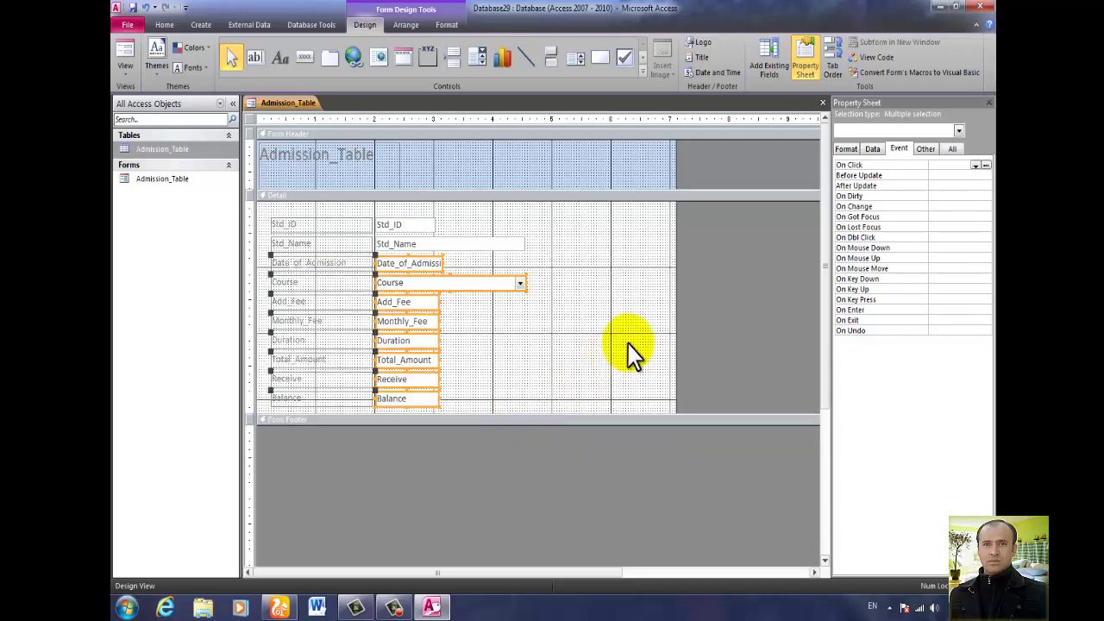
pyautogui.moveTo(675, 308); pyautogui.dragTo(534, 304)
pyautogui.click(515, 335)
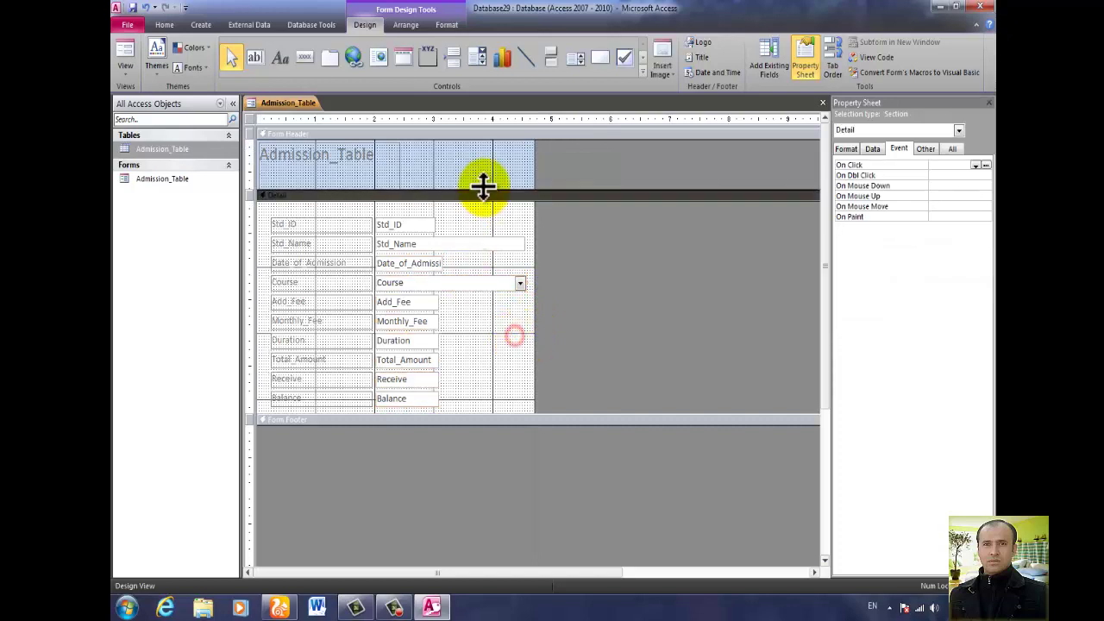
# Reposition the Admission_Table title, shorten the Form Header, and hide the Property Sheet.
pyautogui.click(399, 168)
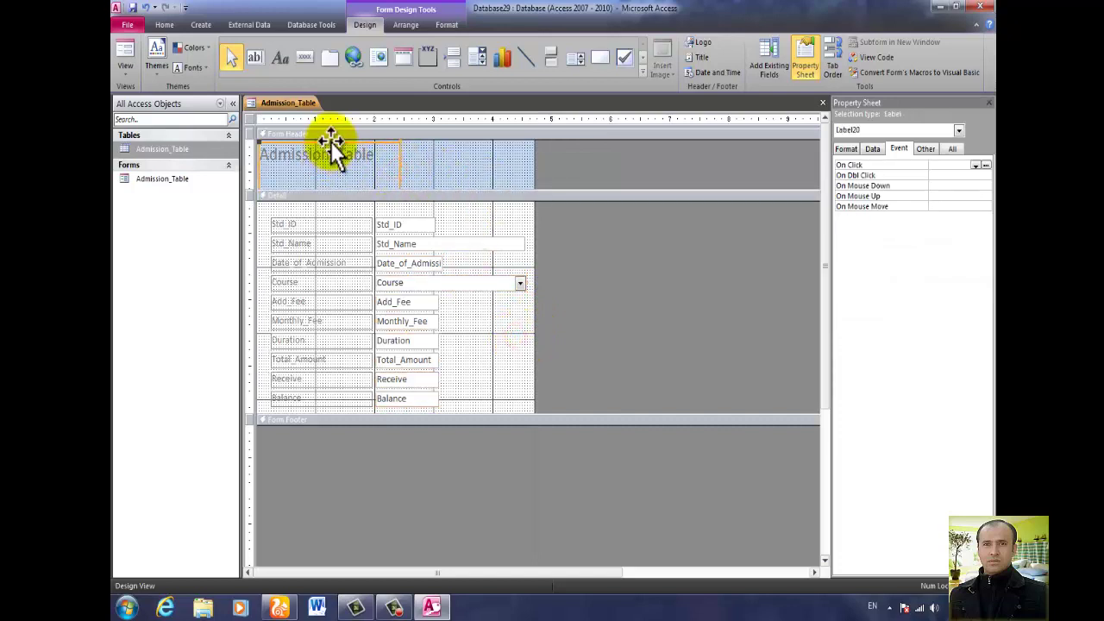
pyautogui.moveTo(328, 142)
pyautogui.mouseDown()
pyautogui.moveTo(320, 167)
pyautogui.moveTo(341, 164)
pyautogui.moveTo(339, 141)
pyautogui.mouseUp()
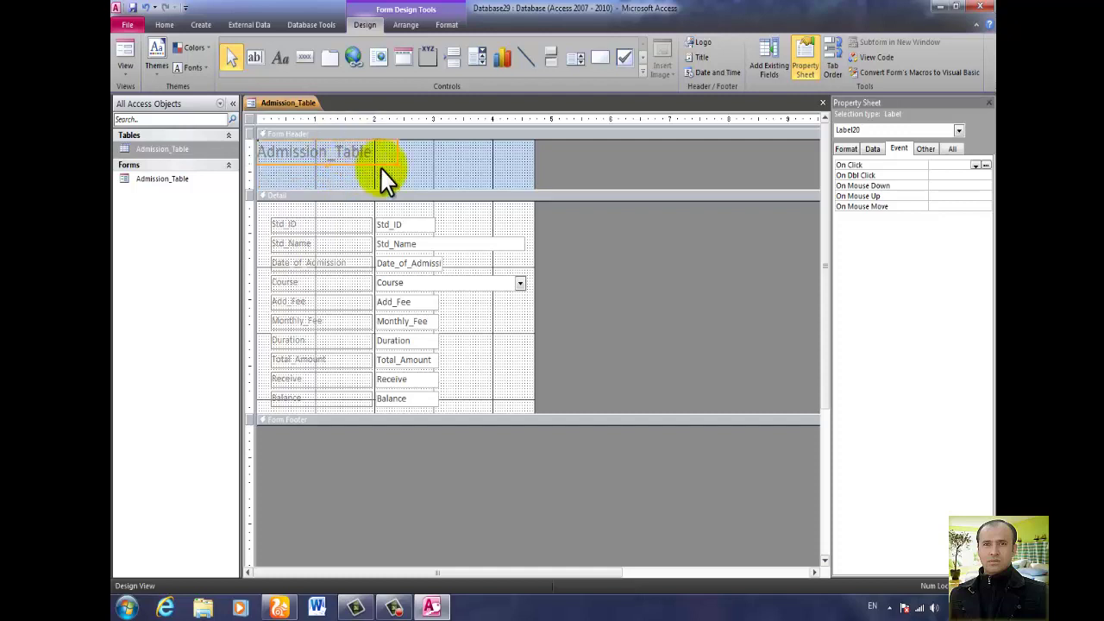
pyautogui.click(395, 185)
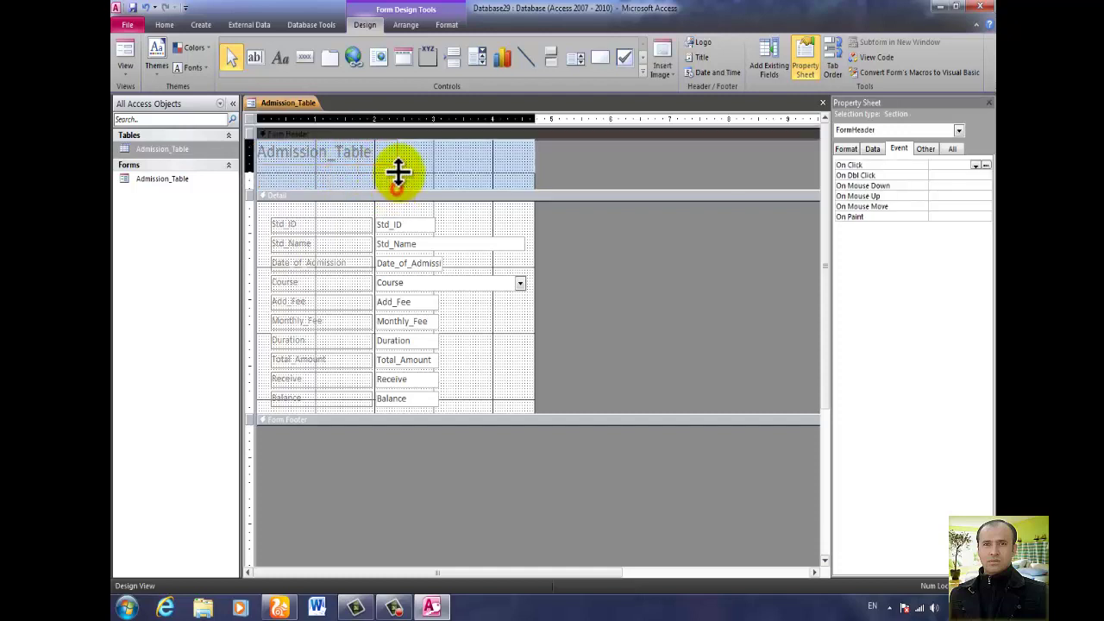
pyautogui.moveTo(397, 165); pyautogui.dragTo(396, 166)
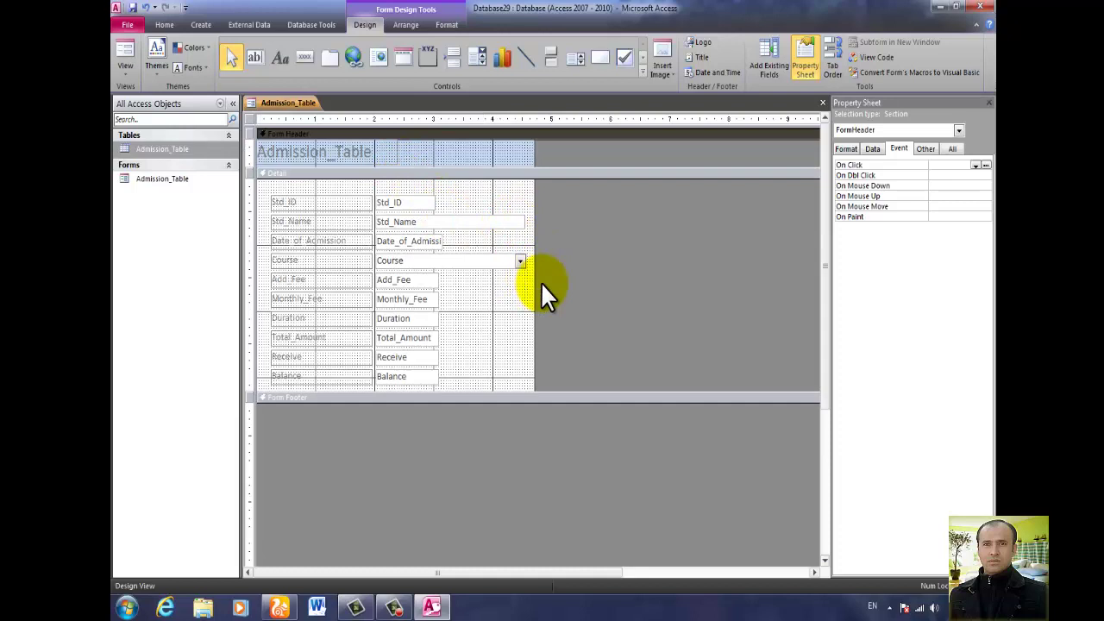
pyautogui.rightClick(499, 159)
pyautogui.click(556, 332)
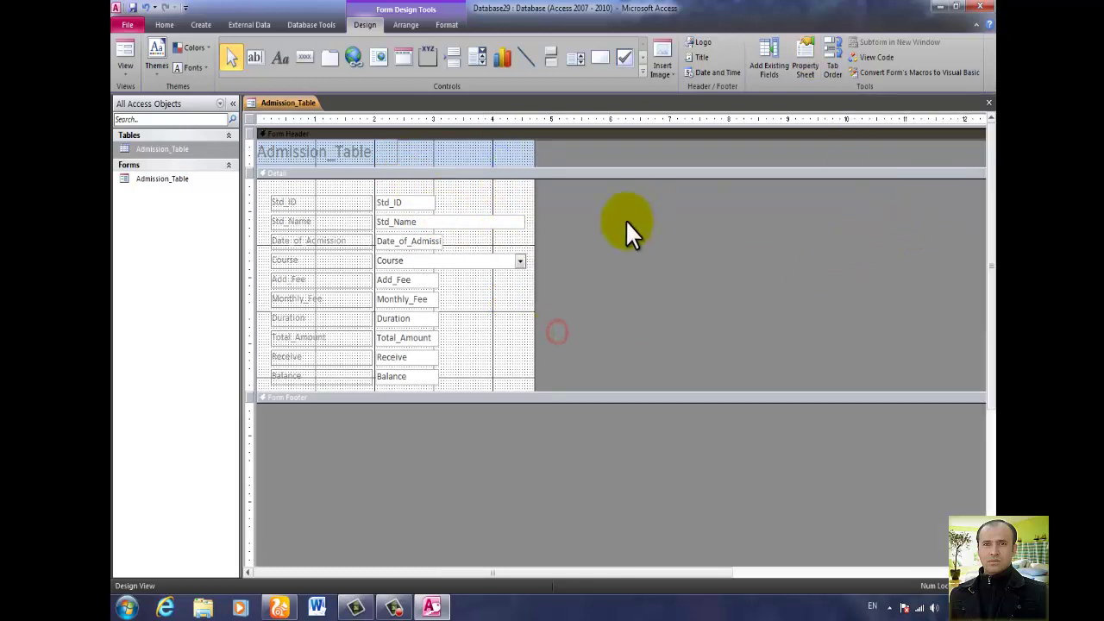
# Set the form's Pop Up and Modal properties to Yes.
pyautogui.rightClick(509, 307)
pyautogui.click(565, 485)
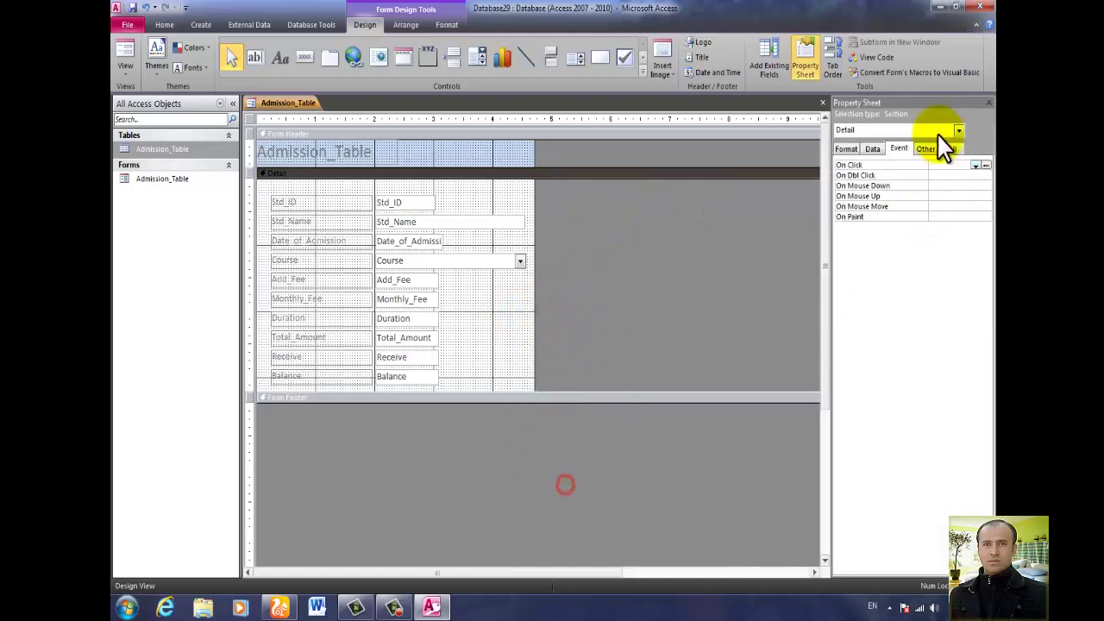
pyautogui.click(958, 130)
pyautogui.click(845, 198)
pyautogui.click(958, 130)
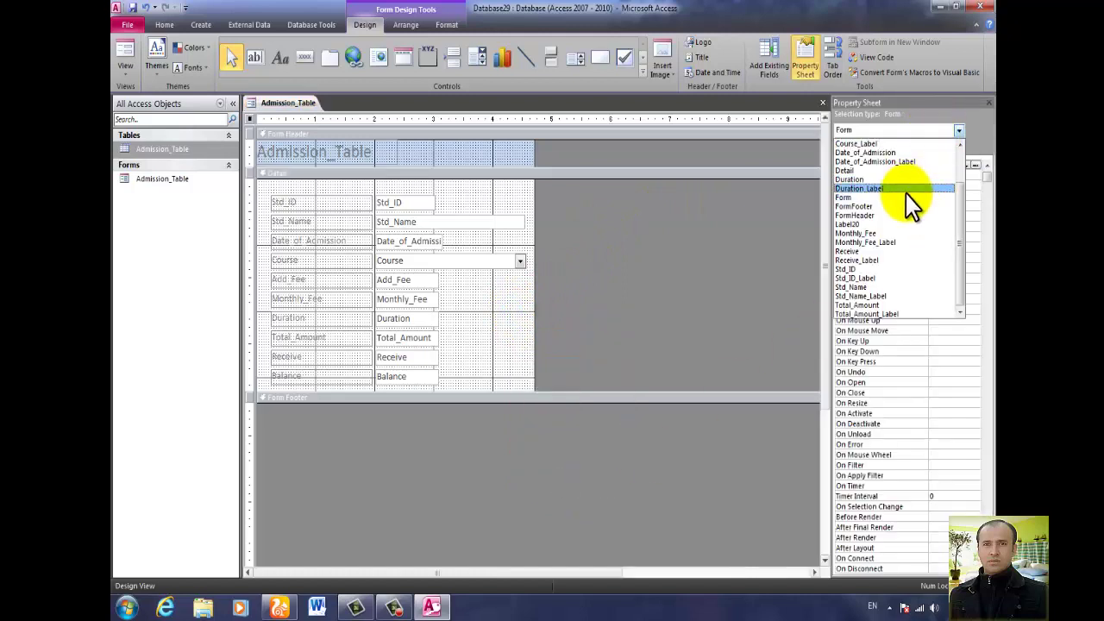
pyautogui.click(910, 198)
pyautogui.click(952, 148)
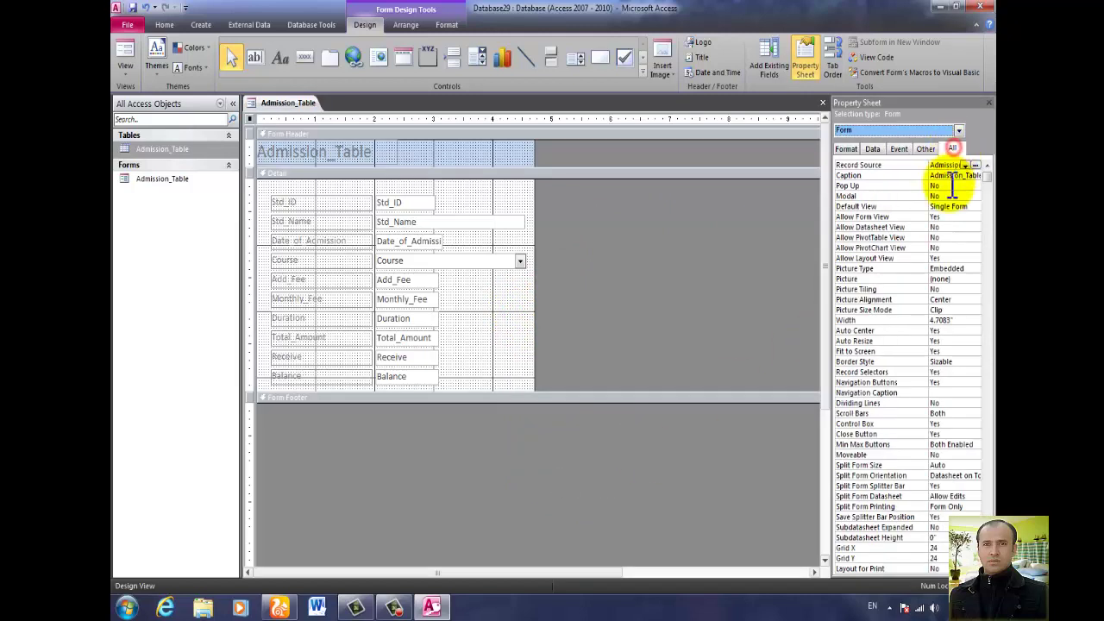
pyautogui.doubleClick(949, 186)
pyautogui.doubleClick(944, 196)
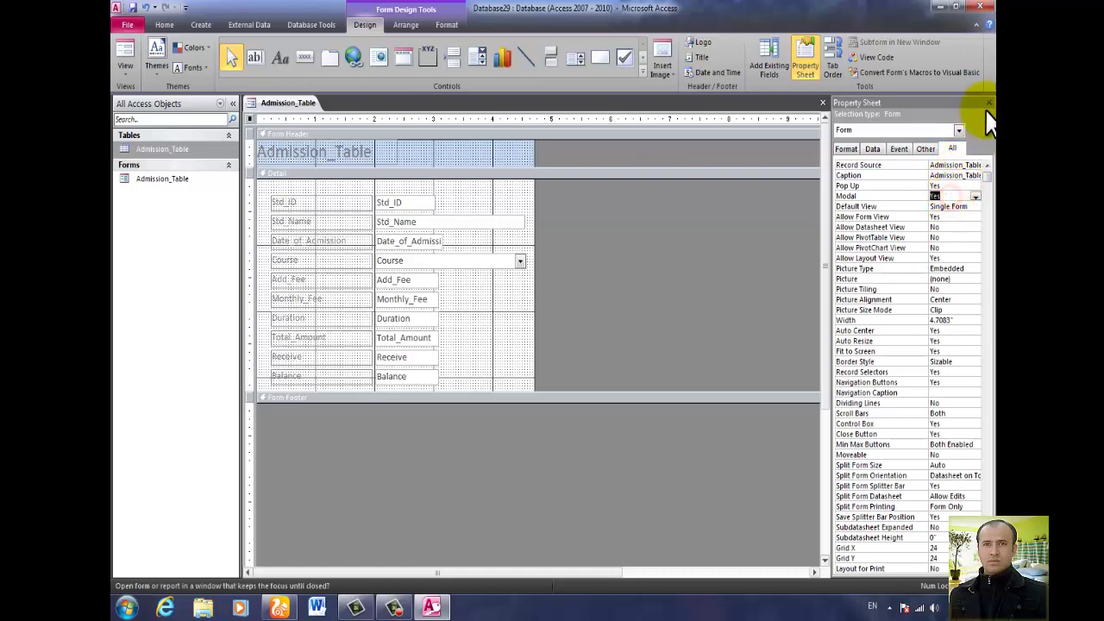
# Set Total_Amount's On Got Focus to [Event Procedure] and open its code.
pyautogui.click(405, 339)
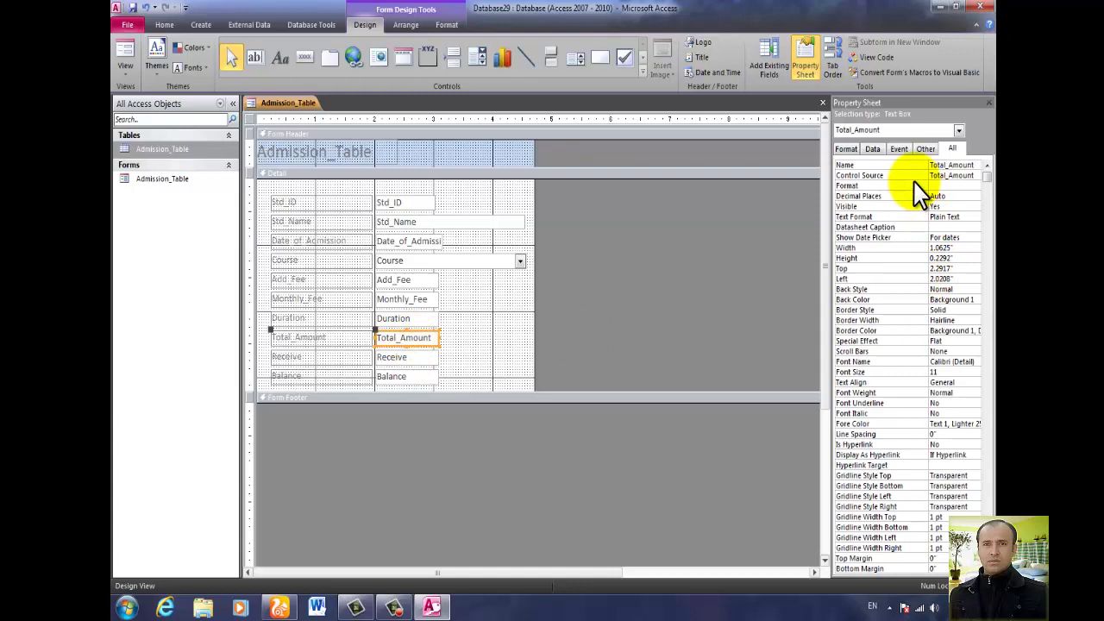
pyautogui.click(899, 149)
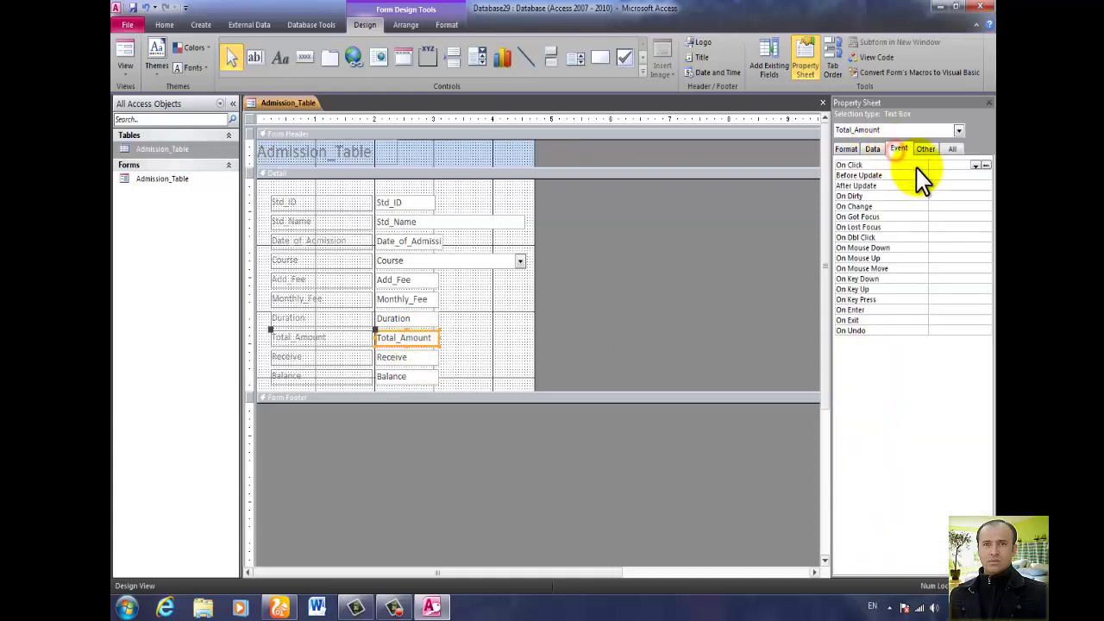
pyautogui.click(940, 217)
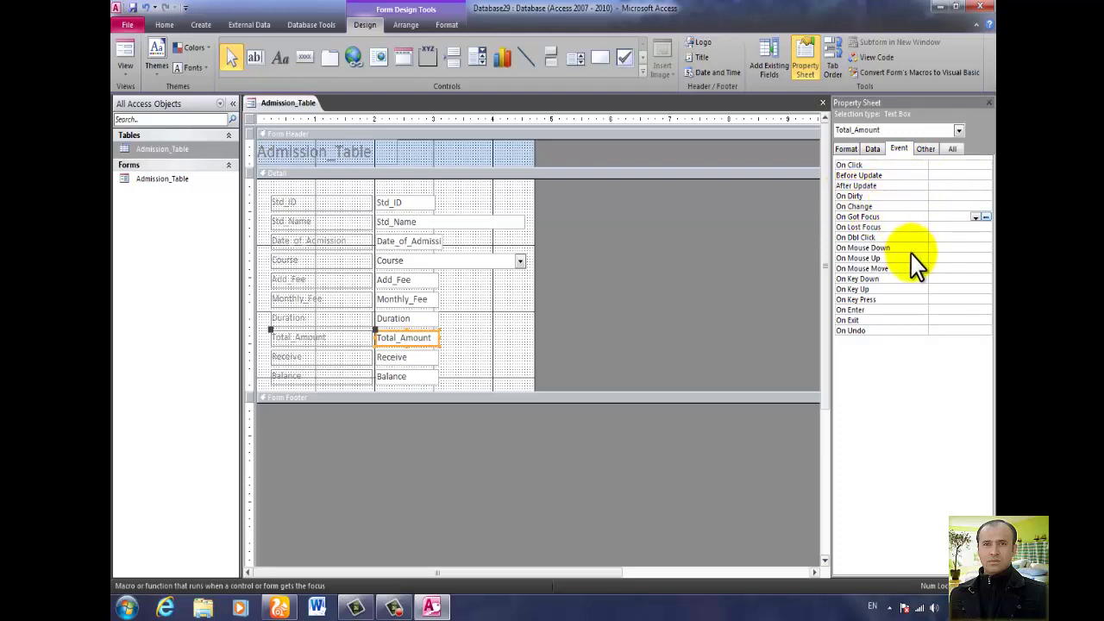
pyautogui.click(976, 216)
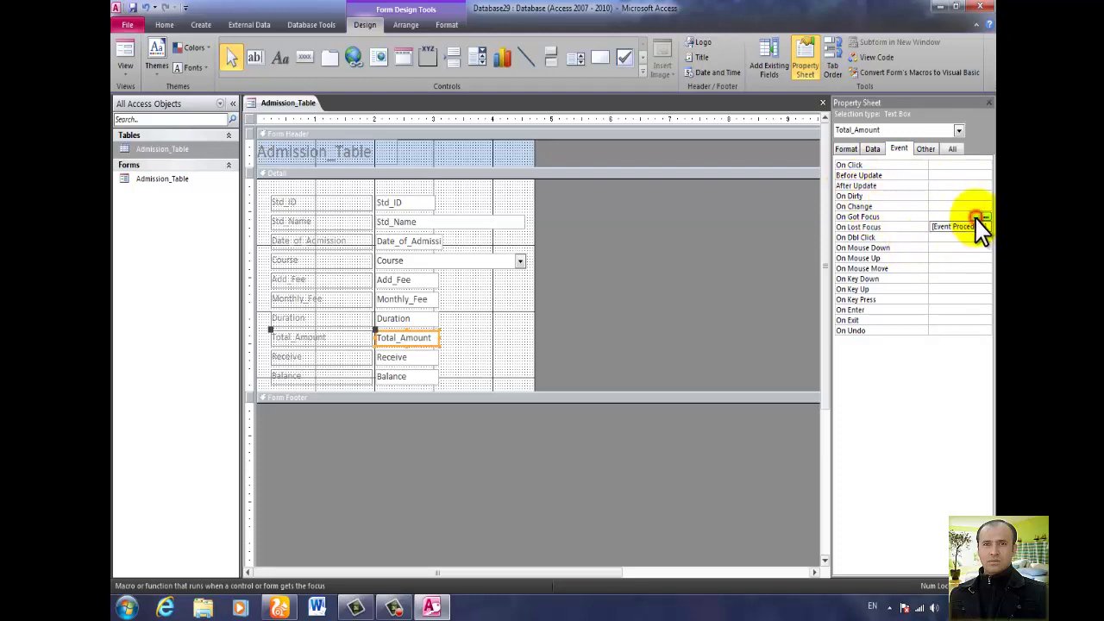
pyautogui.click(977, 226)
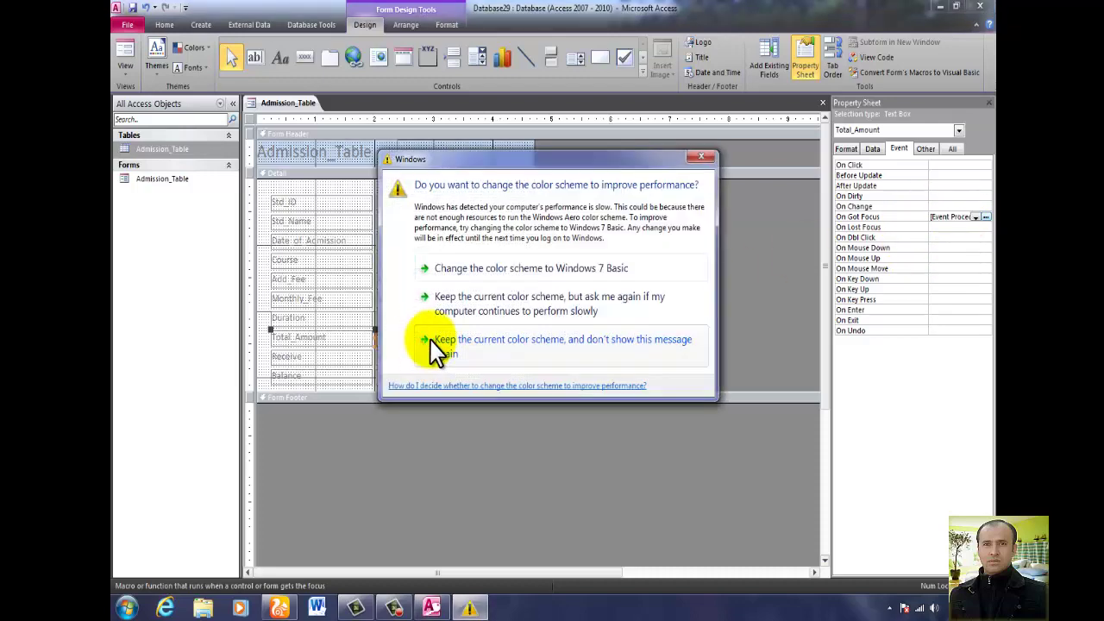
pyautogui.click(700, 156)
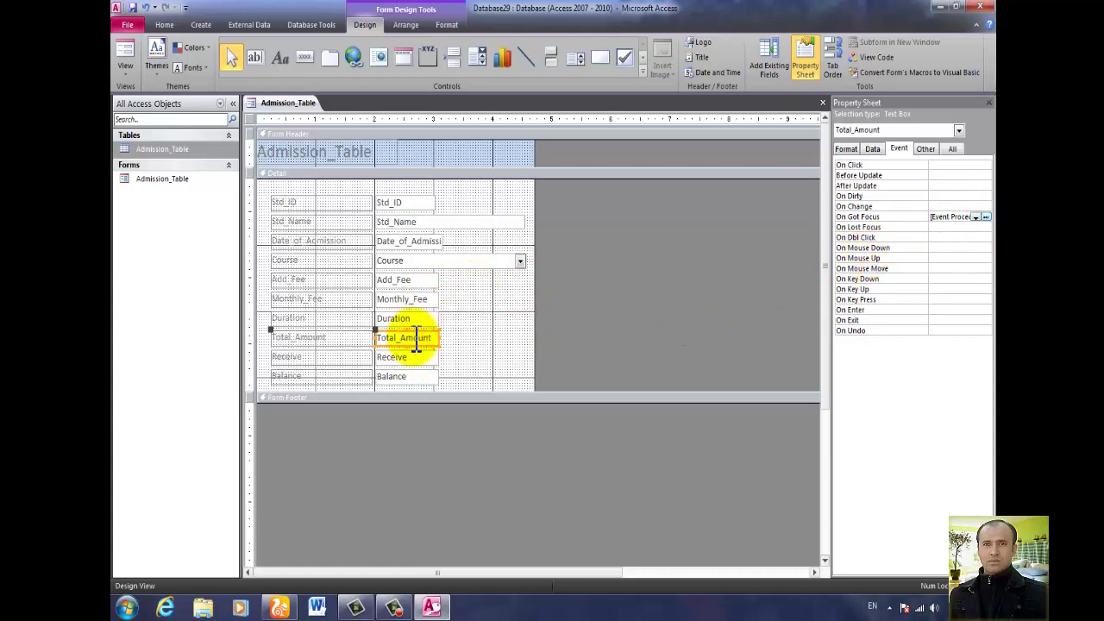
pyautogui.click(986, 216)
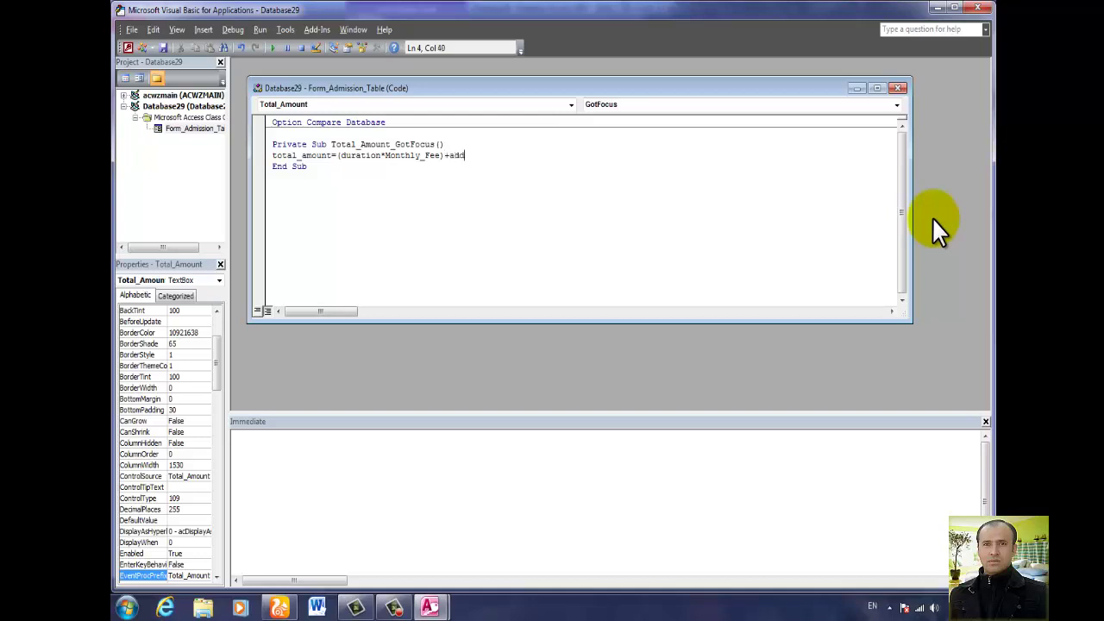
# Complete the line Total_Amount = (Duration * Monthly_Fee) + Add_Fee and close the VBA editor.
pyautogui.press('Return')
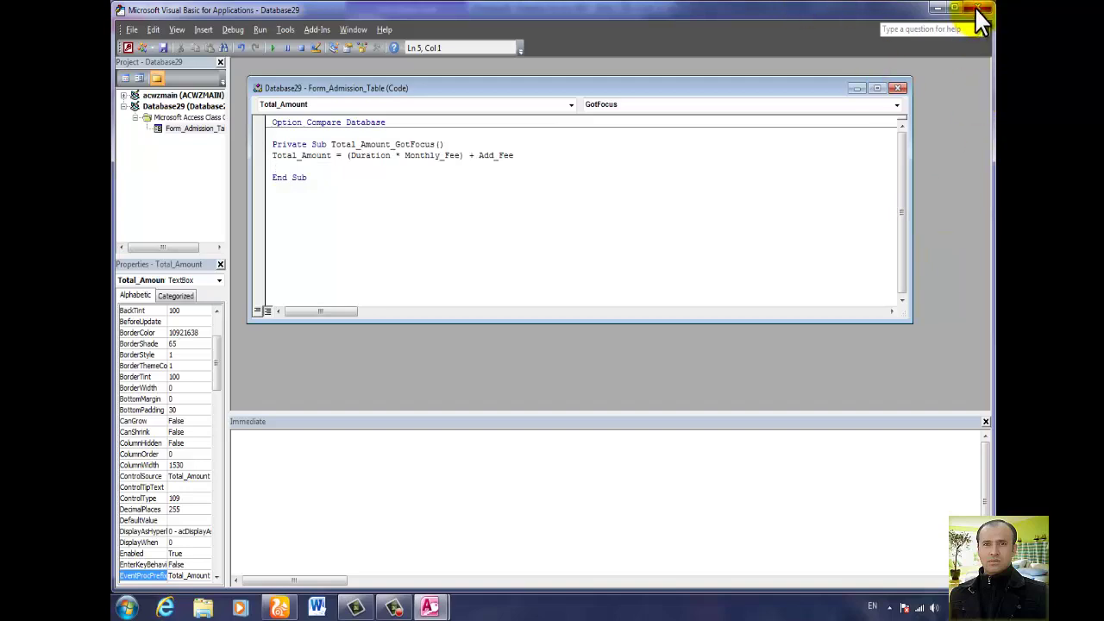
pyautogui.click(979, 10)
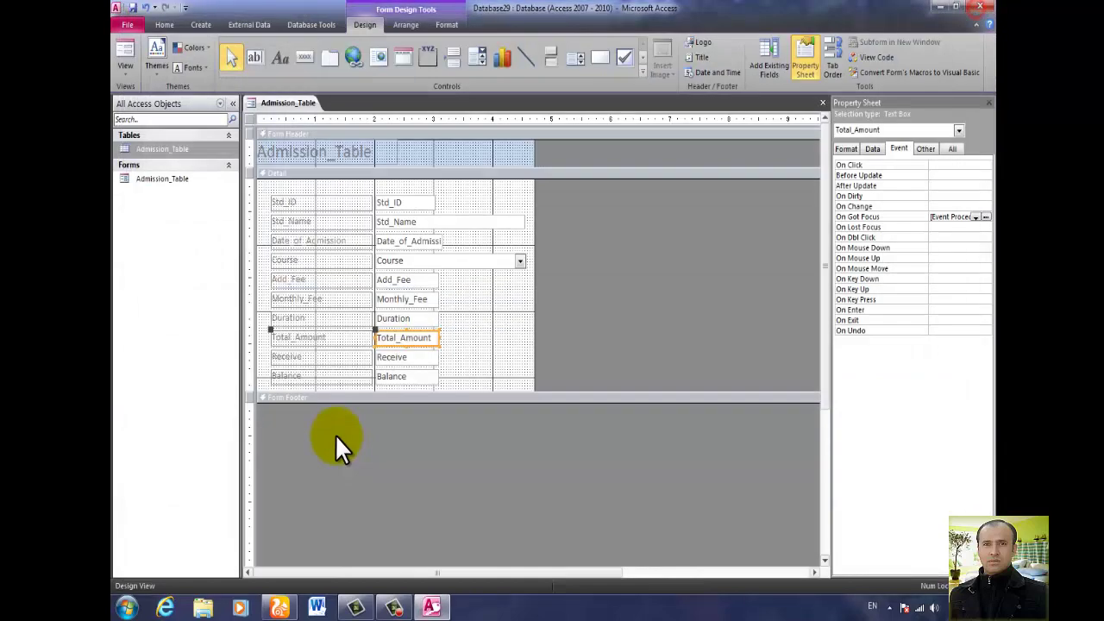
# Give the Balance text box an On Got Focus [Event Procedure] and open its code.
pyautogui.click(401, 376)
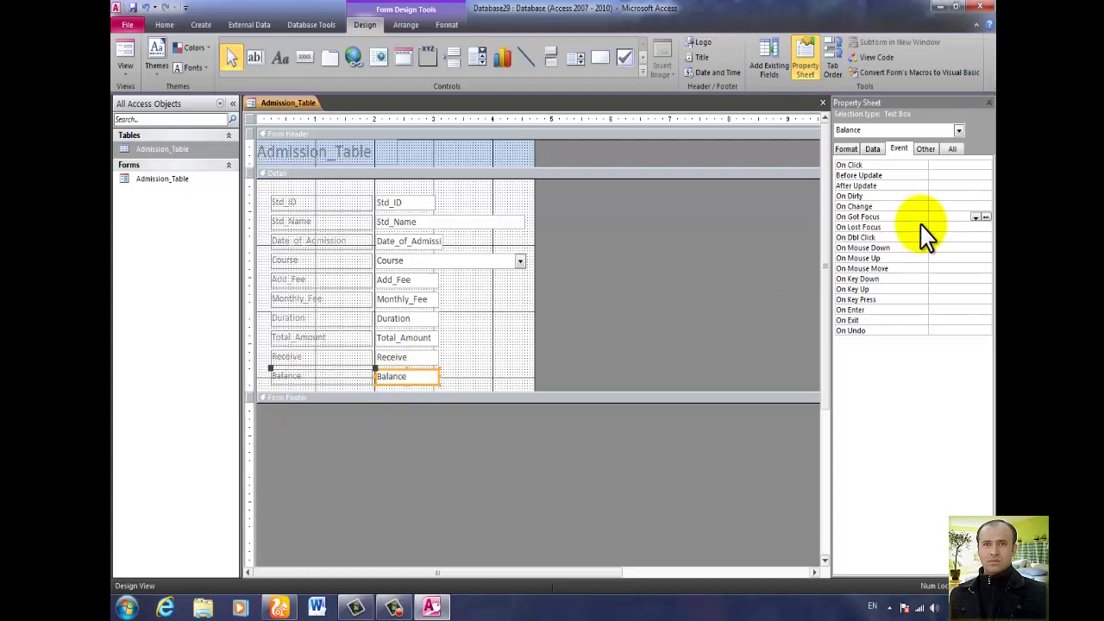
pyautogui.click(976, 217)
pyautogui.click(978, 226)
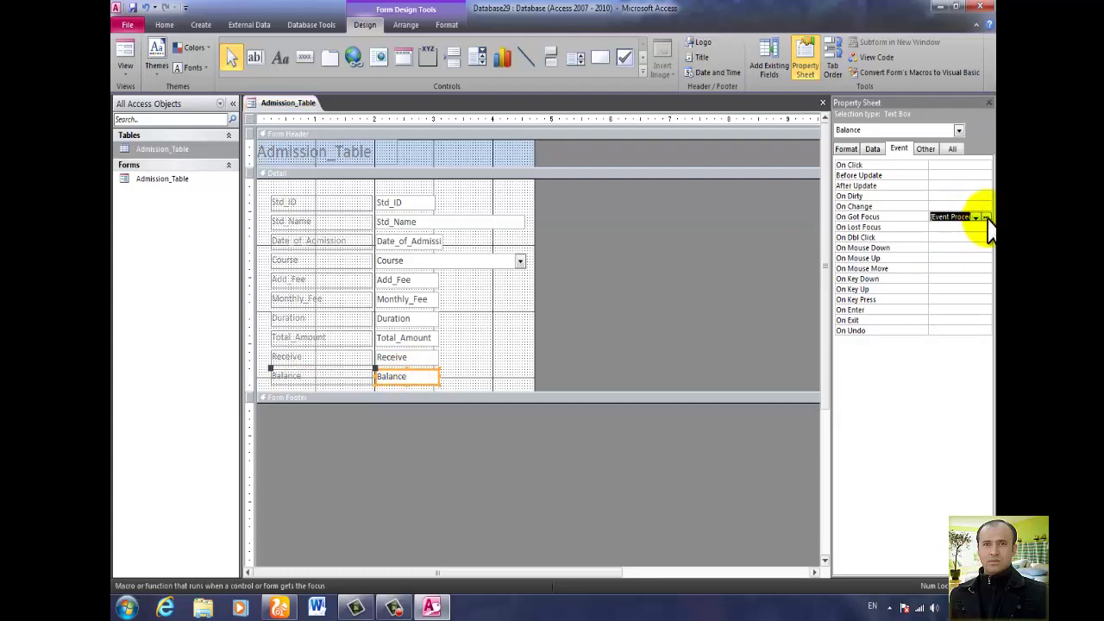
pyautogui.click(985, 216)
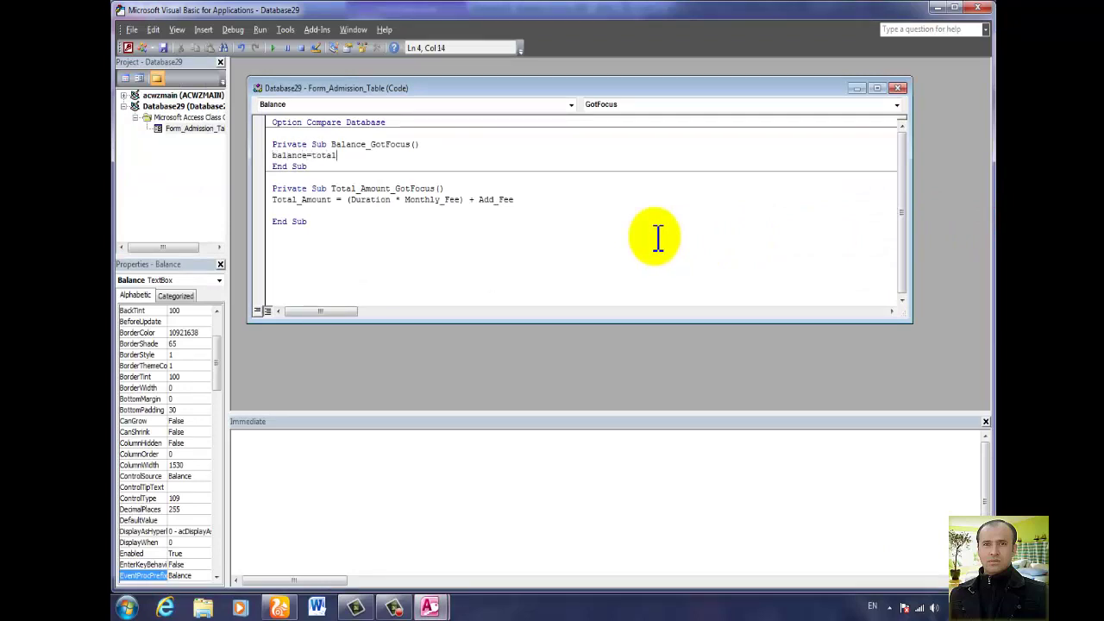
# Finish the line as Balance = total - Receive and close the editor.
pyautogui.write('-rec')
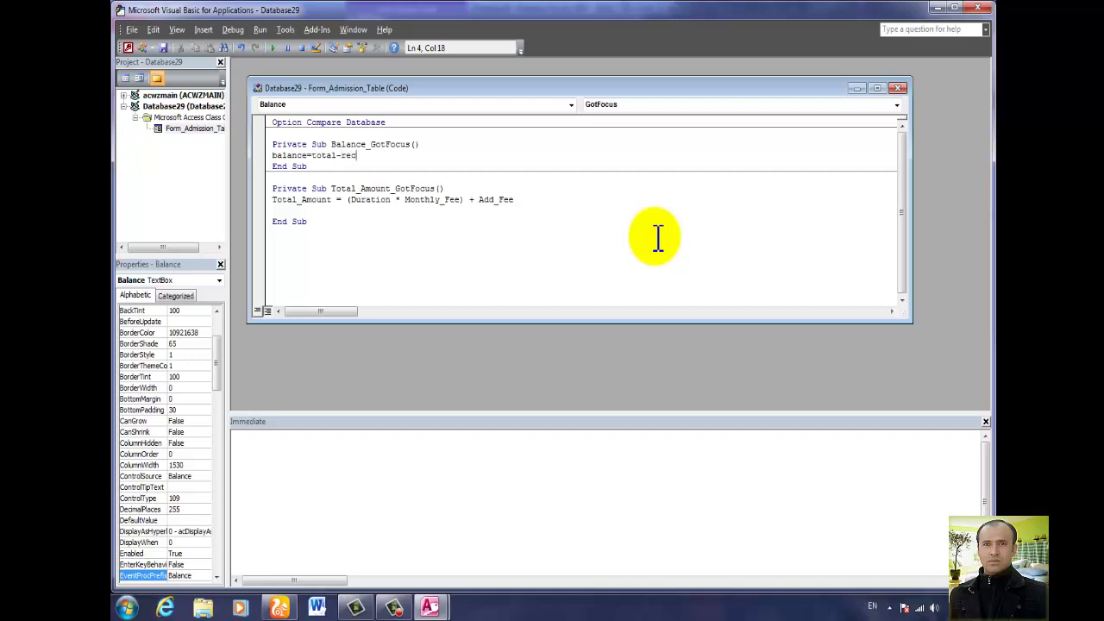
pyautogui.write('eive')
pyautogui.press('Return')
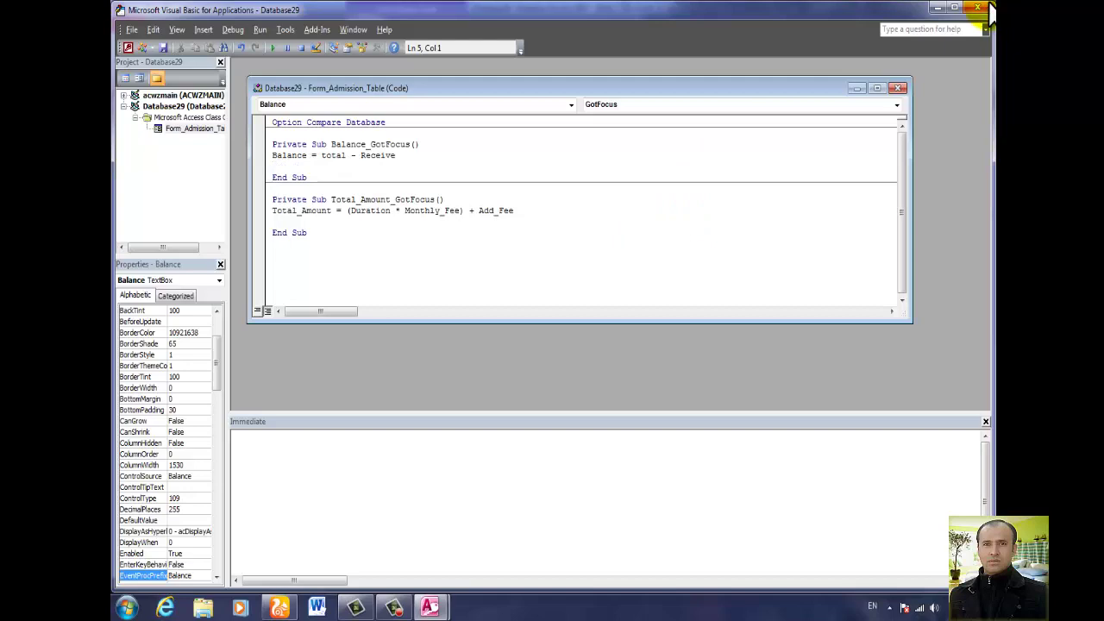
pyautogui.click(978, 8)
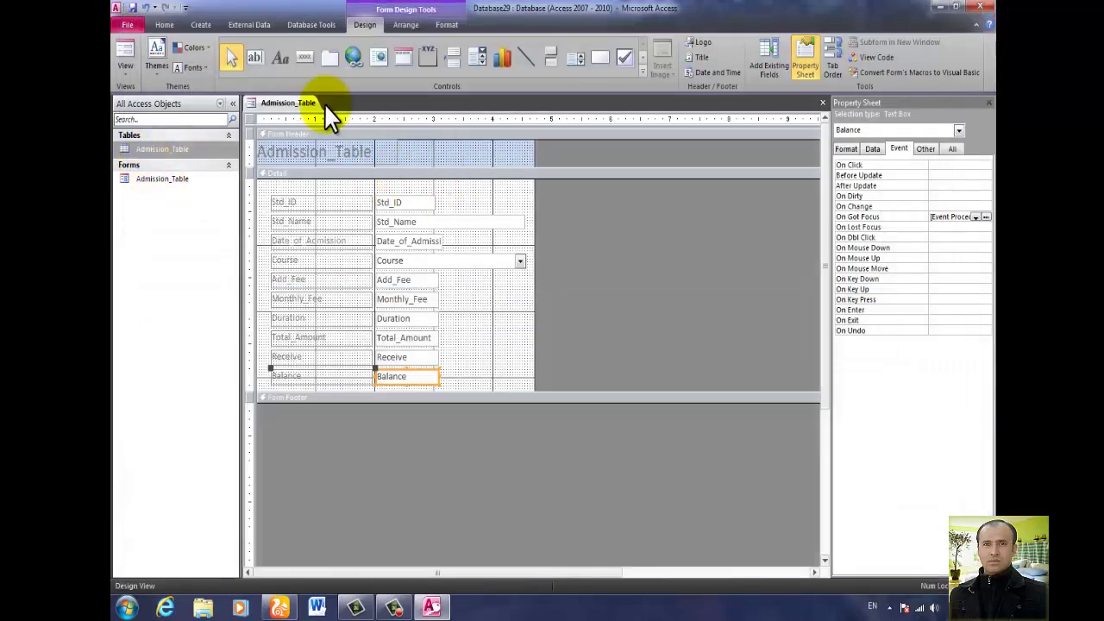
# In Form view, enter the student's name and set the admission date to 4/4/2019.
pyautogui.click(126, 51)
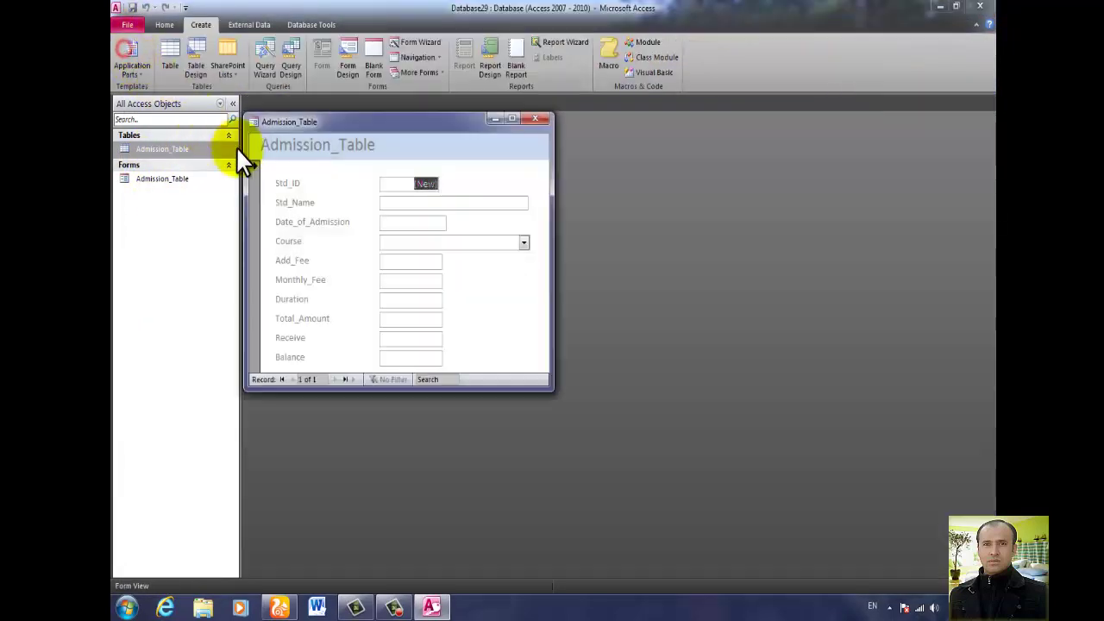
pyautogui.click(439, 203)
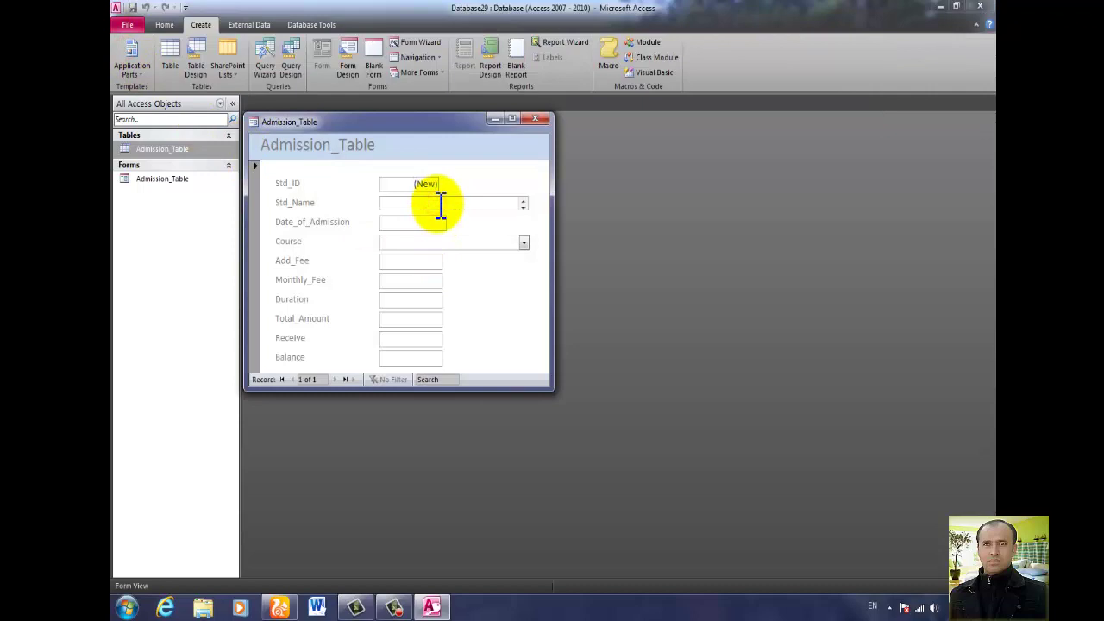
pyautogui.click(440, 218)
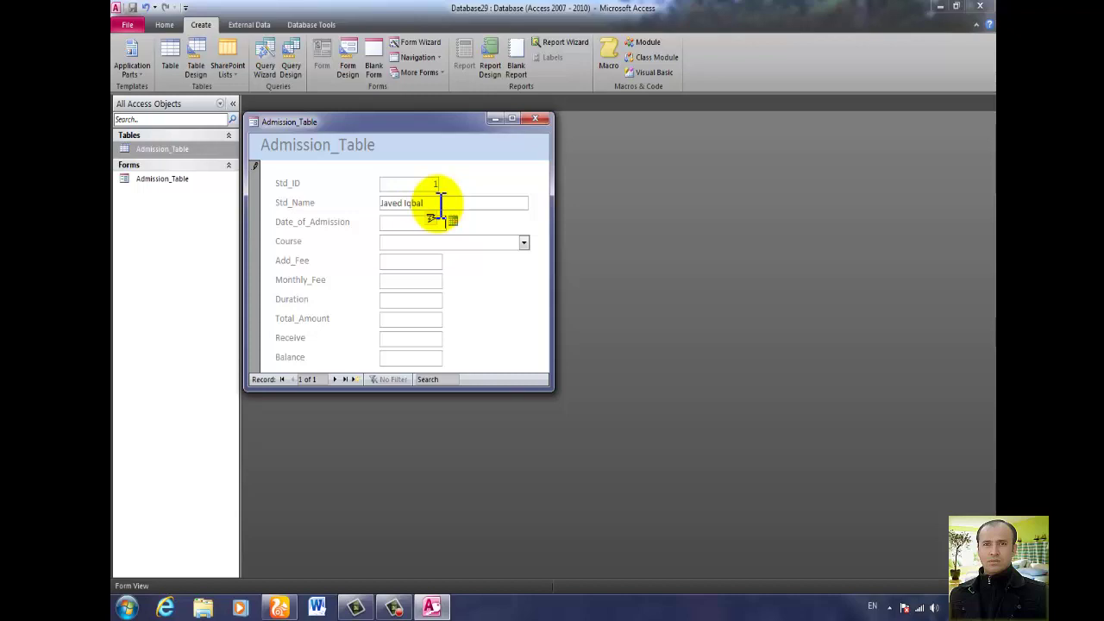
pyautogui.click(453, 221)
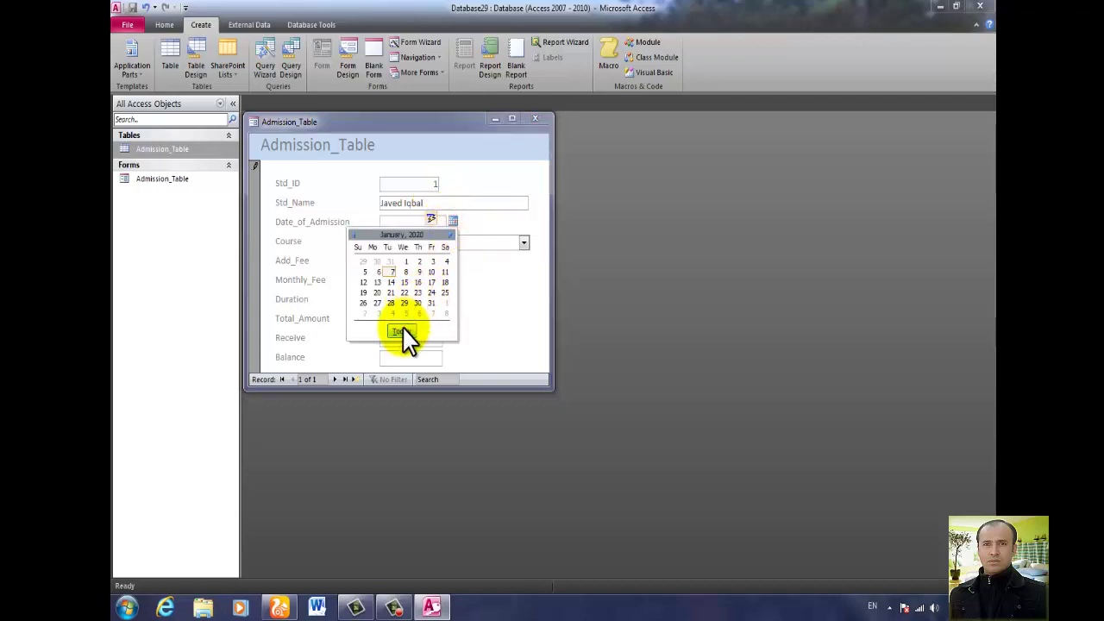
pyautogui.click(402, 332)
pyautogui.click(416, 222)
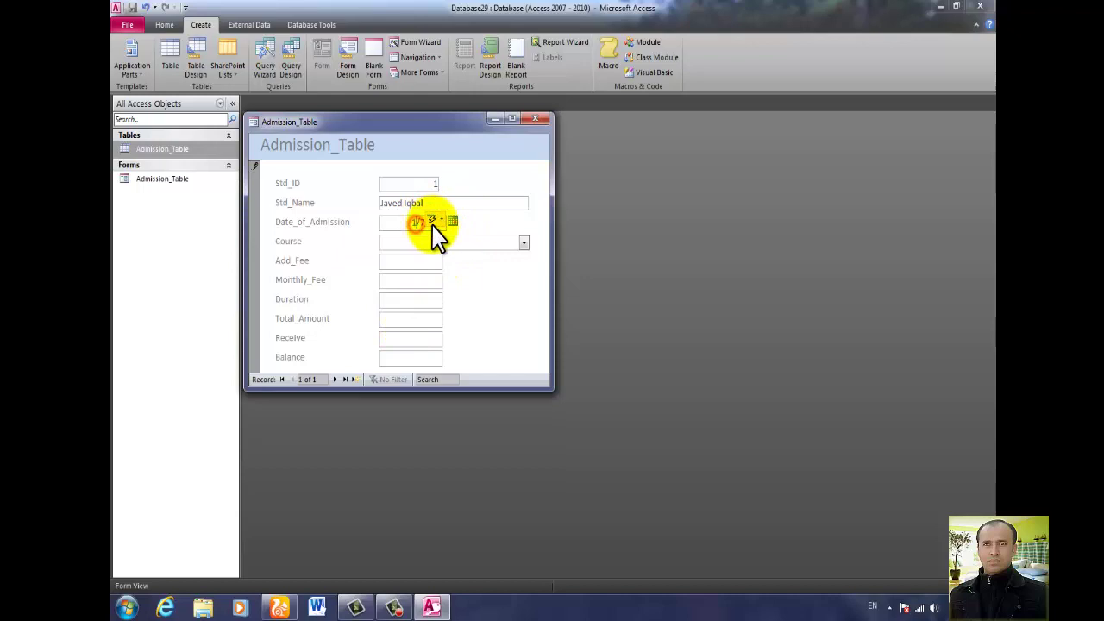
pyautogui.click(459, 242)
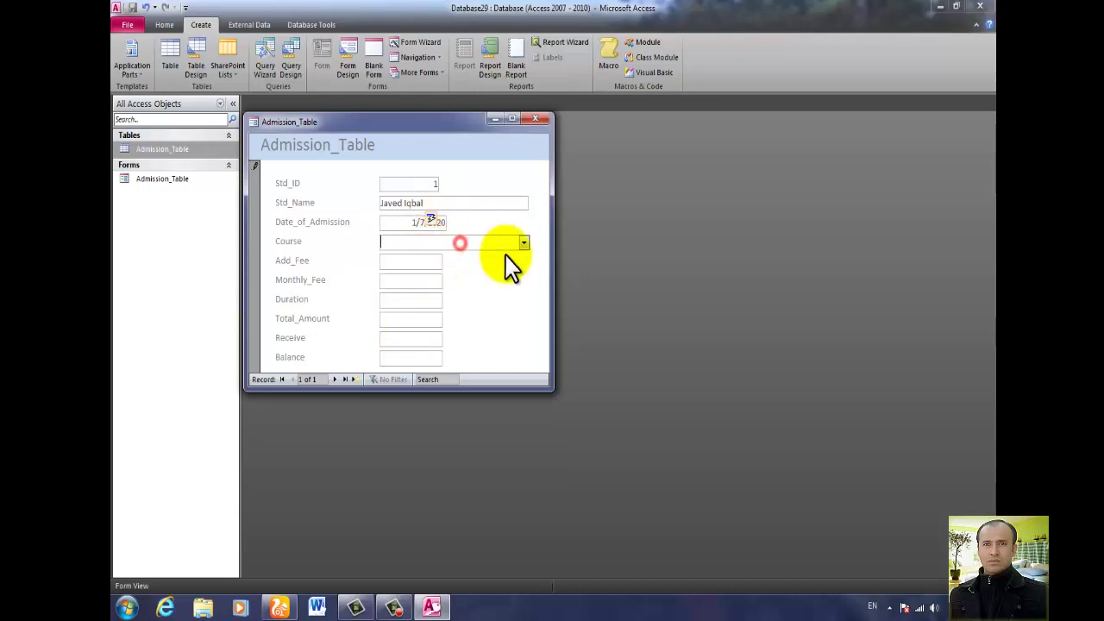
pyautogui.click(414, 223)
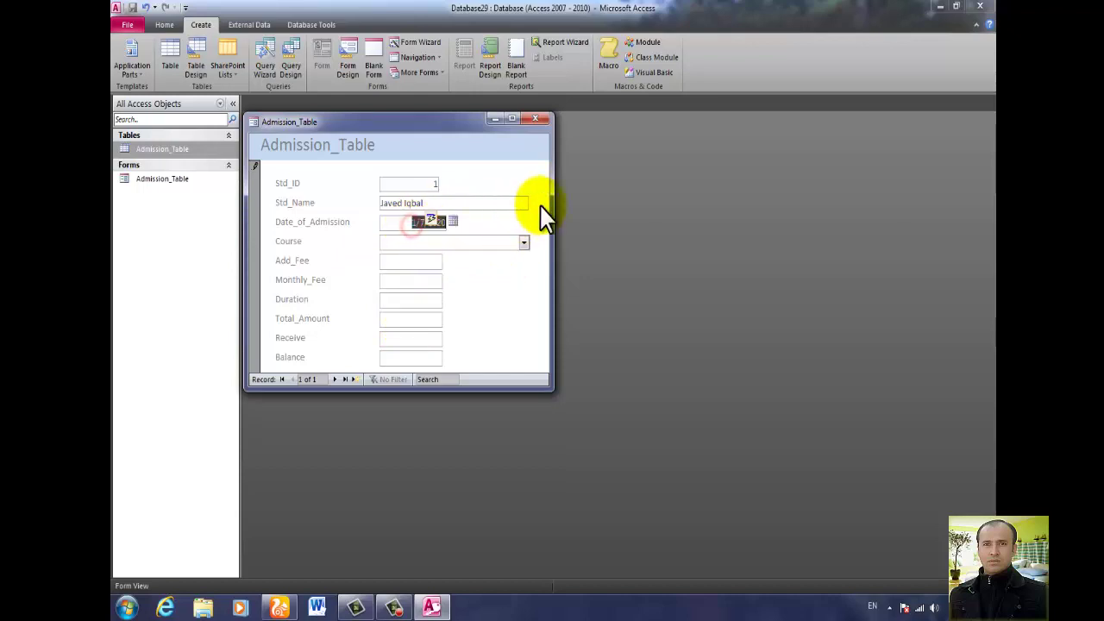
pyautogui.press('Delete')
pyautogui.write('4/4/2019')
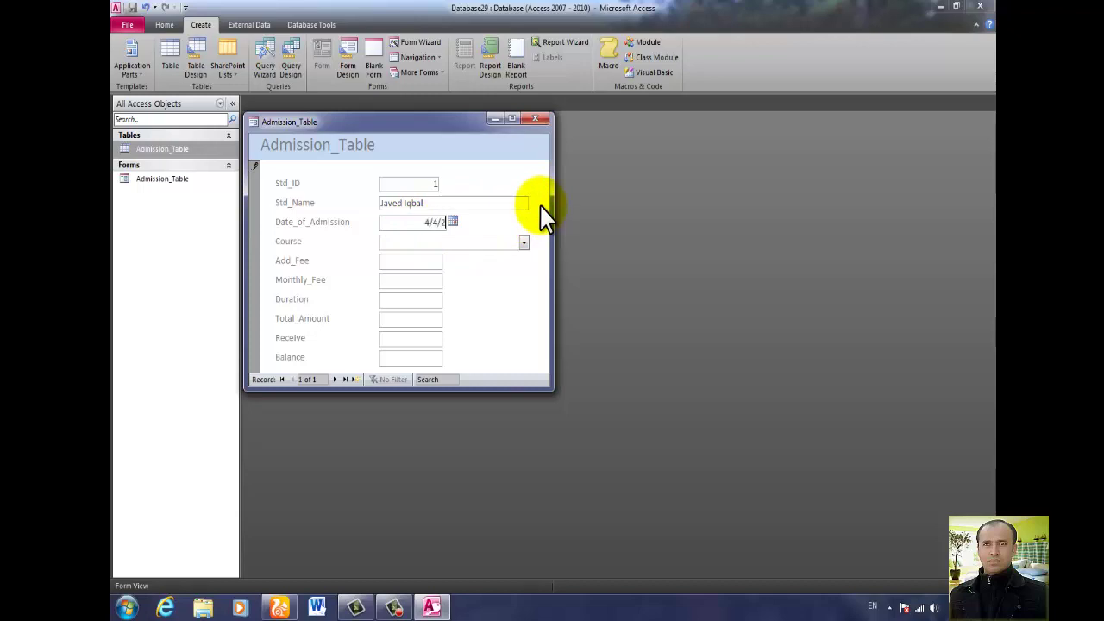
# Choose course CIT, enter Add_Fee 3500, Monthly_Fee 4000, Duration 2, and calculate Total_Amount and Balance.
pyautogui.click(524, 242)
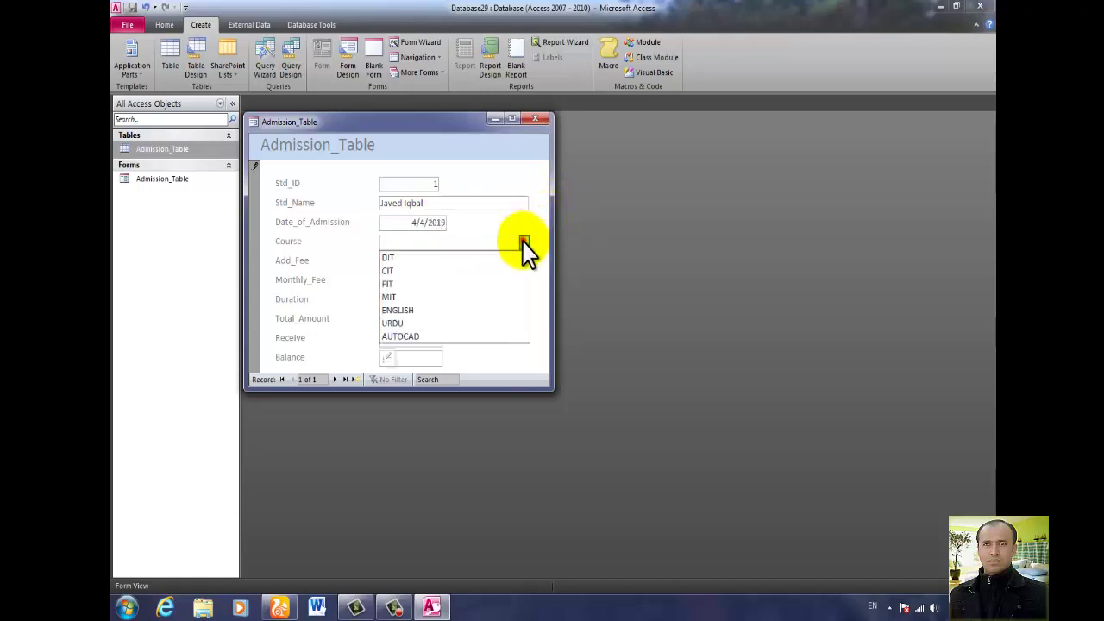
pyautogui.click(448, 273)
pyautogui.click(436, 264)
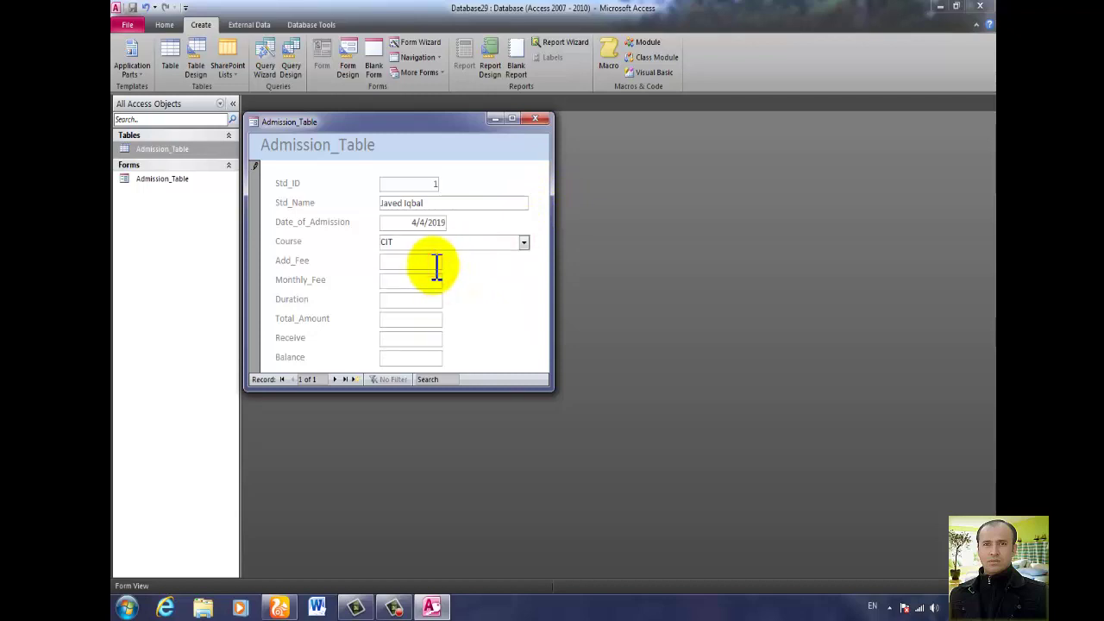
pyautogui.write('3500')
pyautogui.click(436, 280)
pyautogui.write('4000')
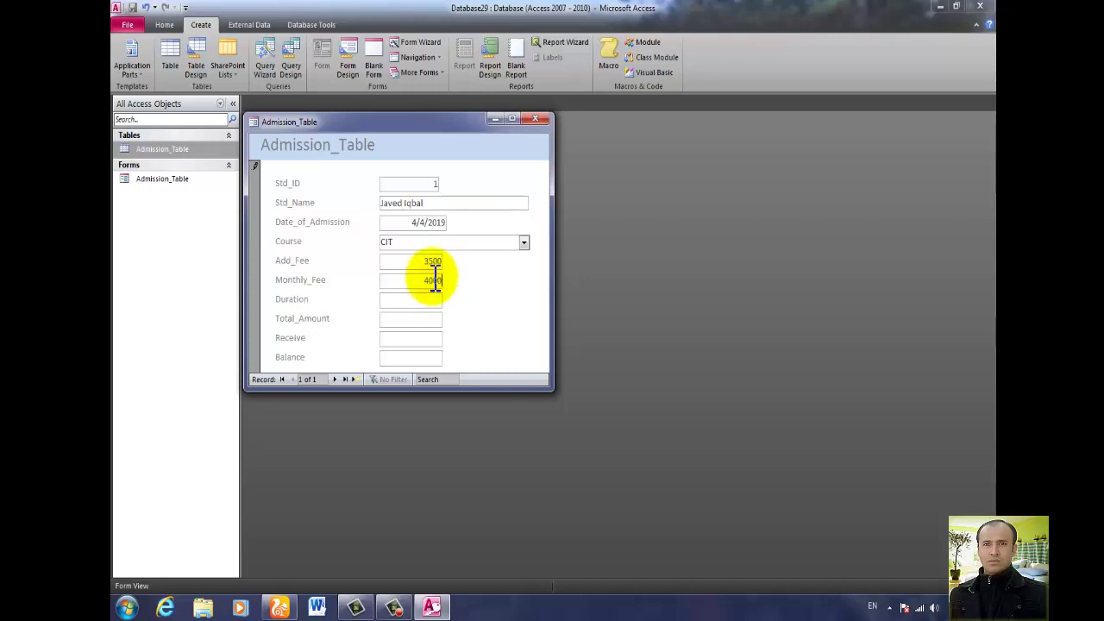
pyautogui.click(434, 299)
pyautogui.write('2')
pyautogui.click(431, 317)
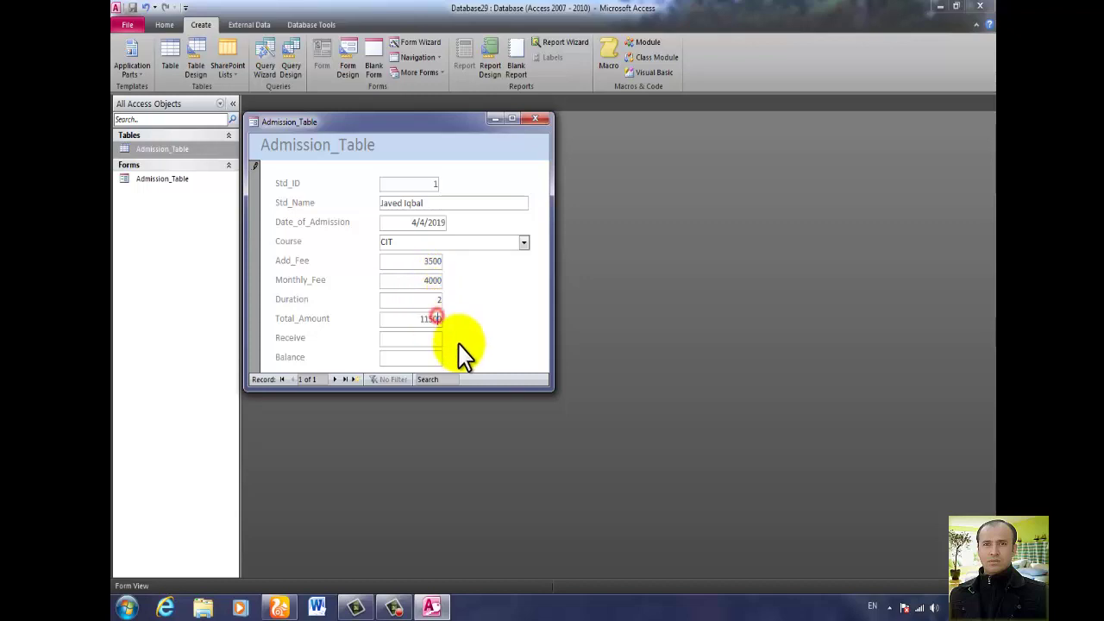
pyautogui.click(424, 338)
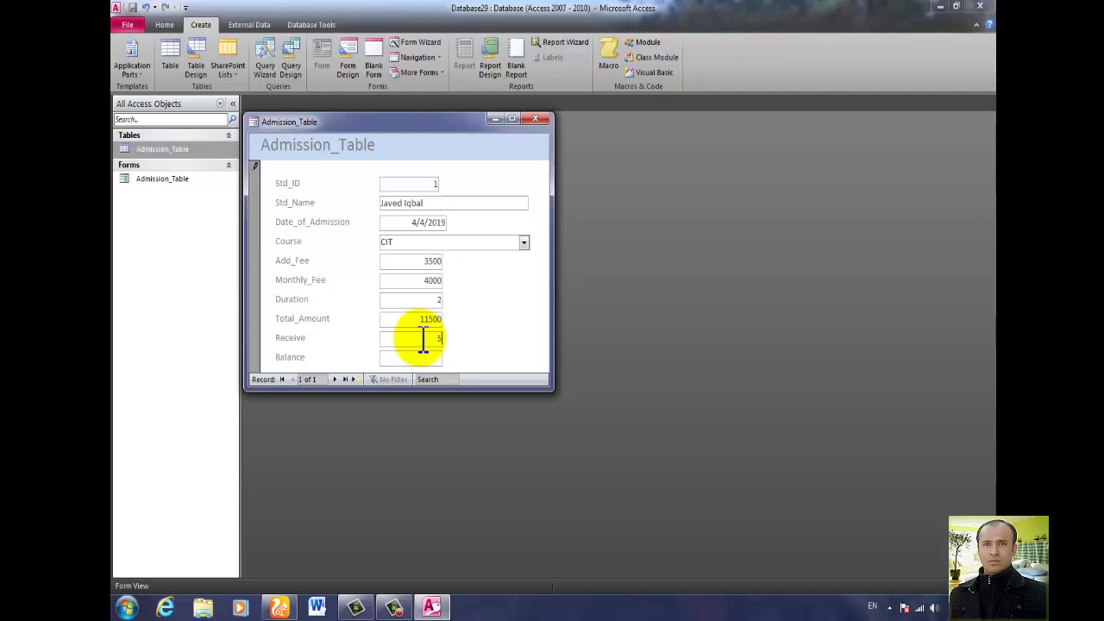
pyautogui.click(431, 357)
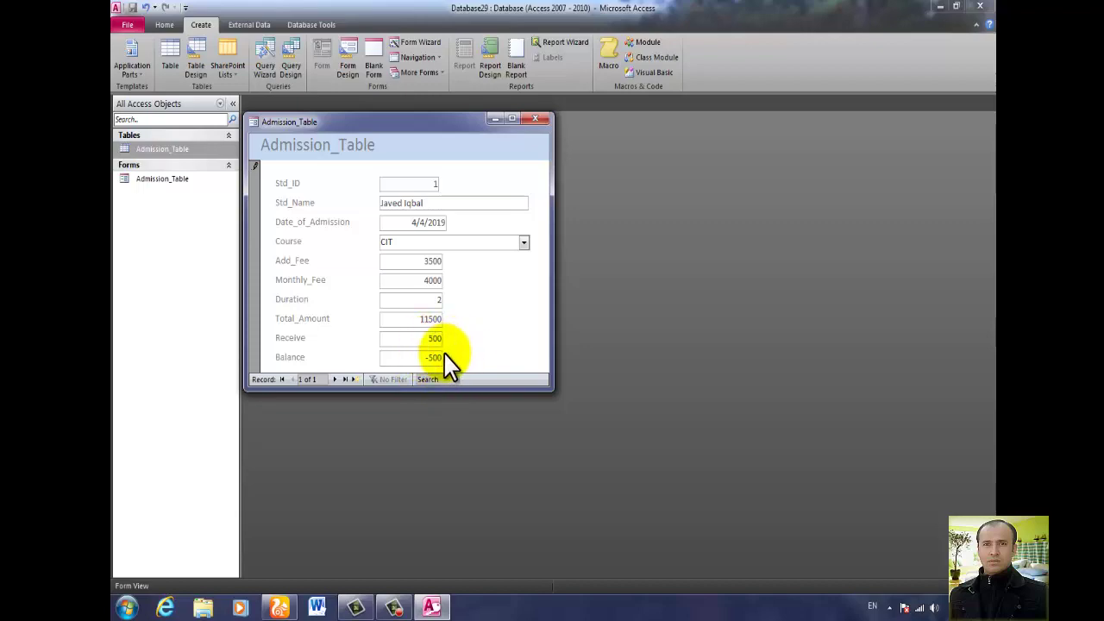
pyautogui.rightClick(460, 337)
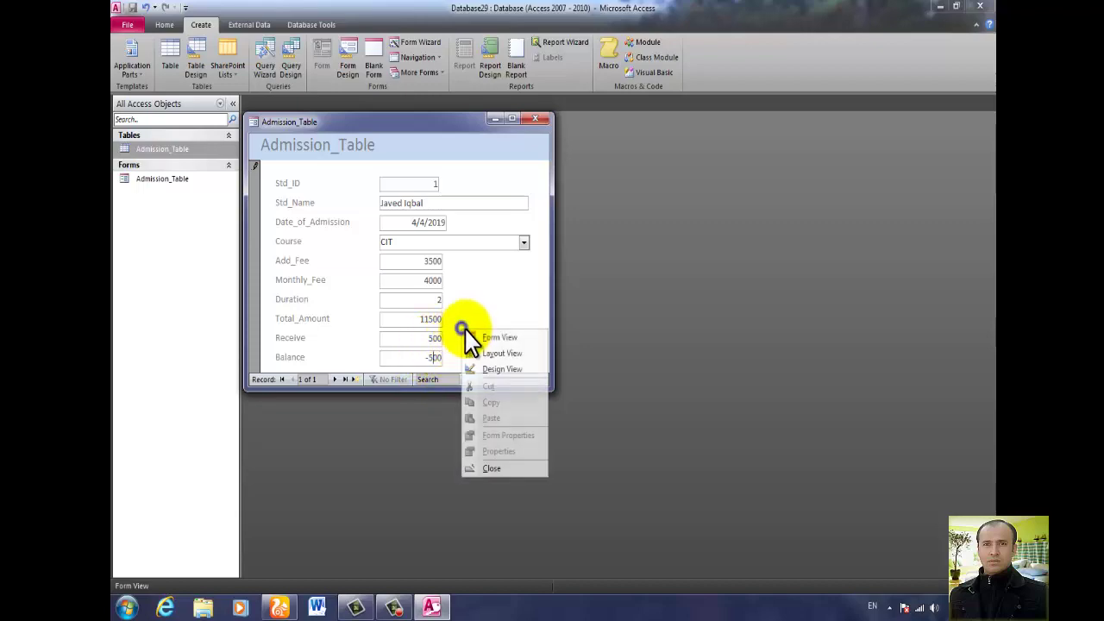
# Return to Design view and review the Balance got-focus code.
pyautogui.click(488, 370)
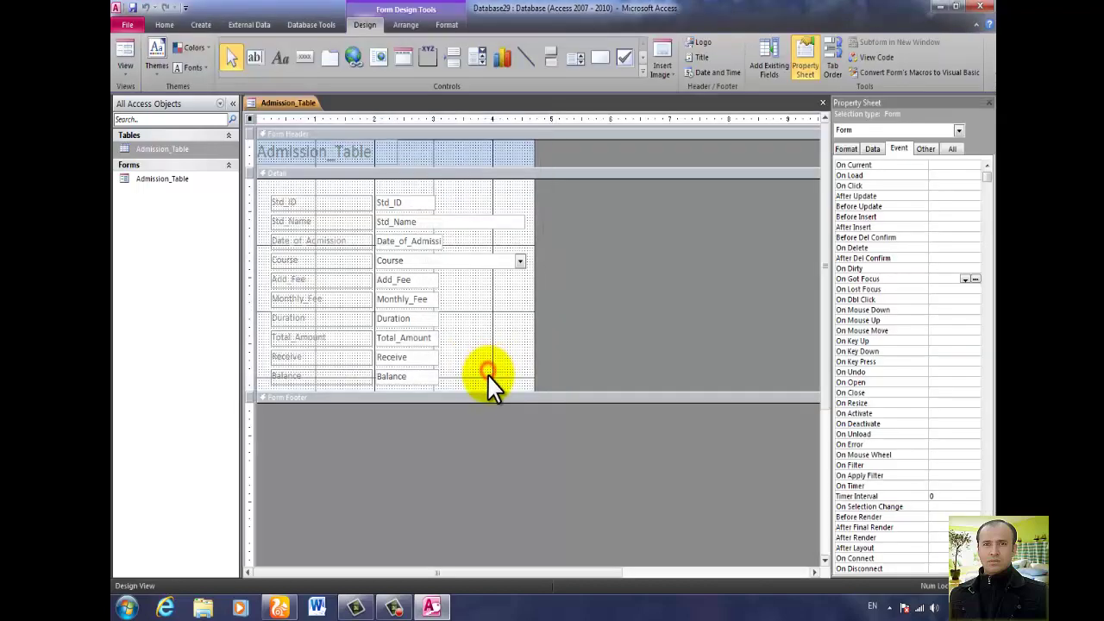
pyautogui.click(407, 379)
pyautogui.click(986, 217)
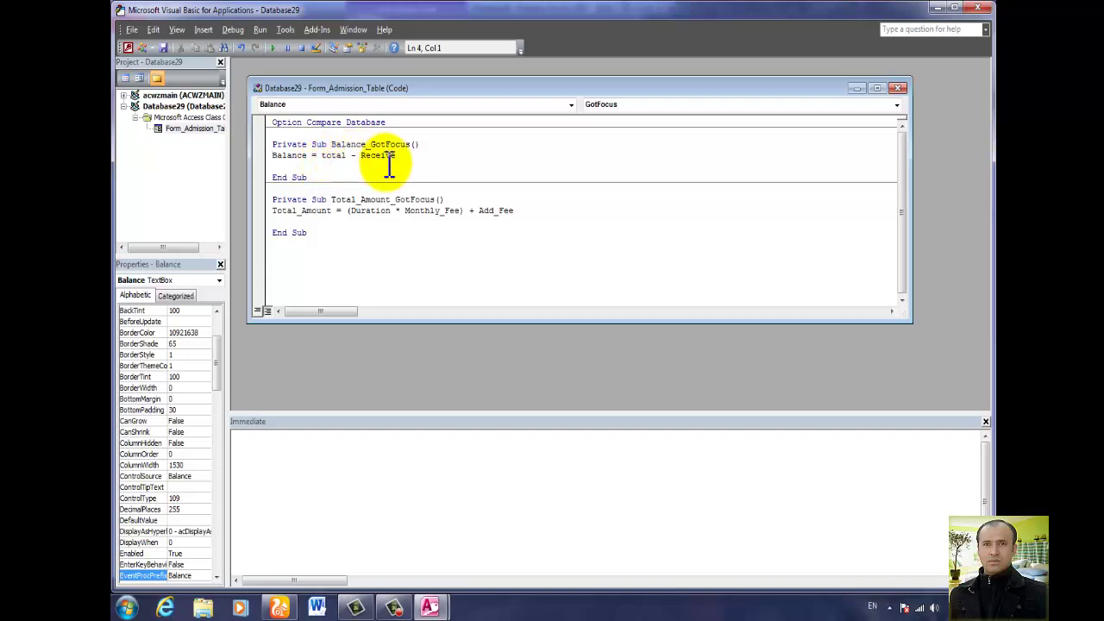
pyautogui.click(981, 8)
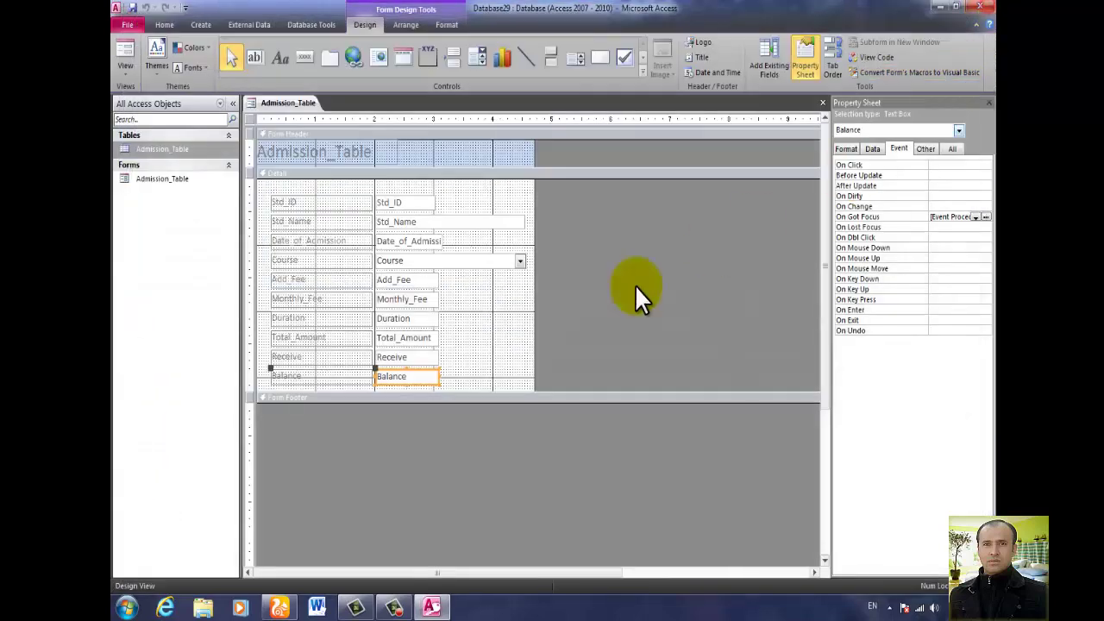
# Check the Total_Amount control's name and open its On Got Focus code.
pyautogui.click(416, 339)
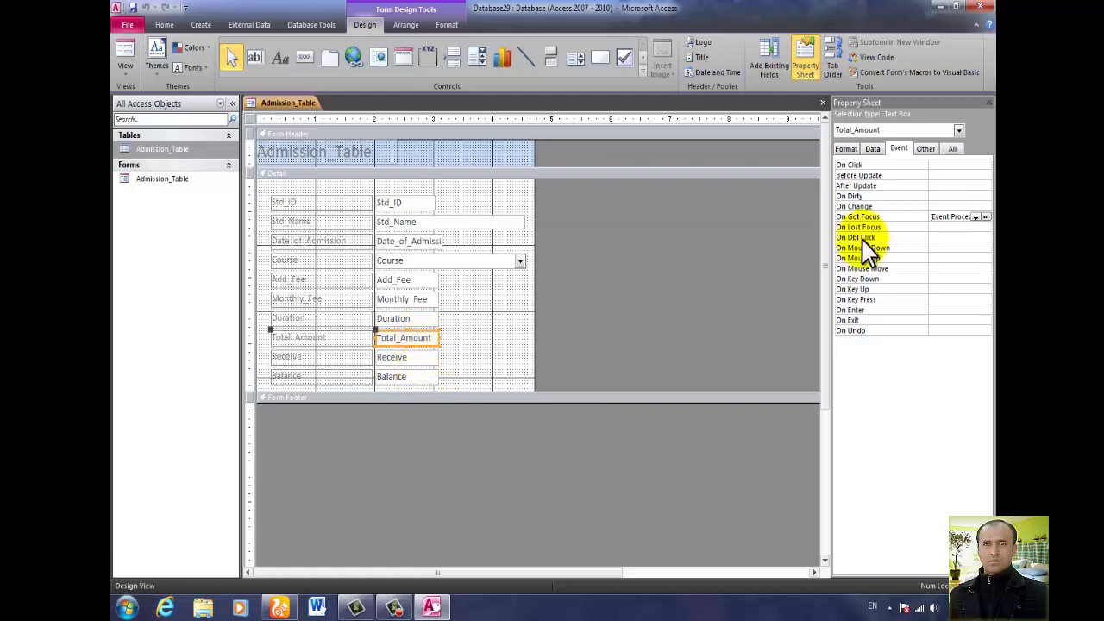
pyautogui.click(953, 149)
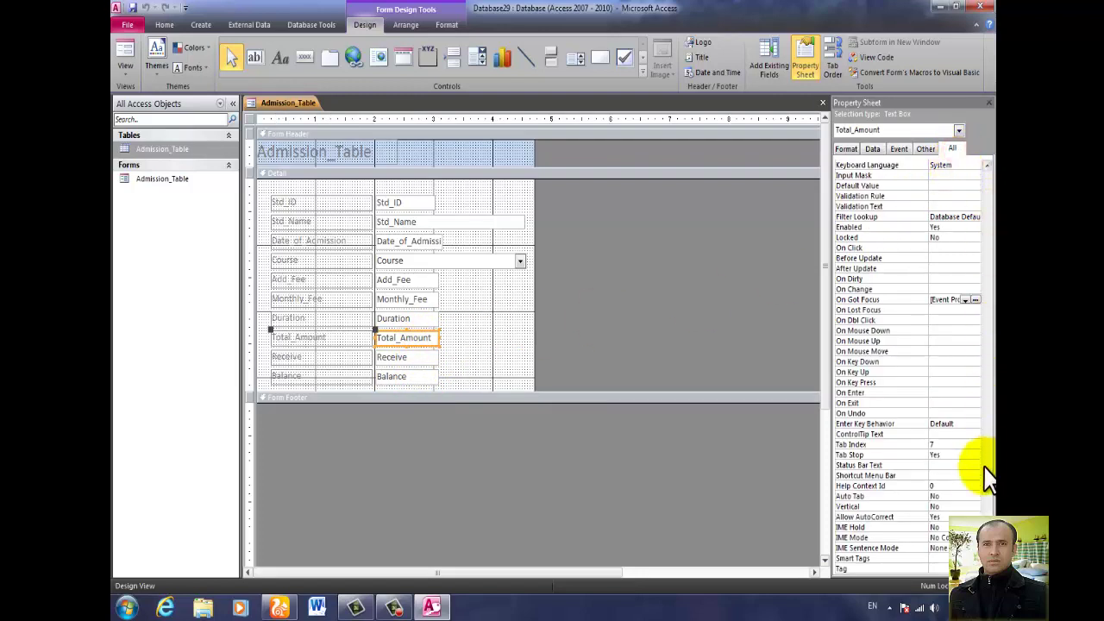
pyautogui.moveTo(987, 526); pyautogui.dragTo(987, 173)
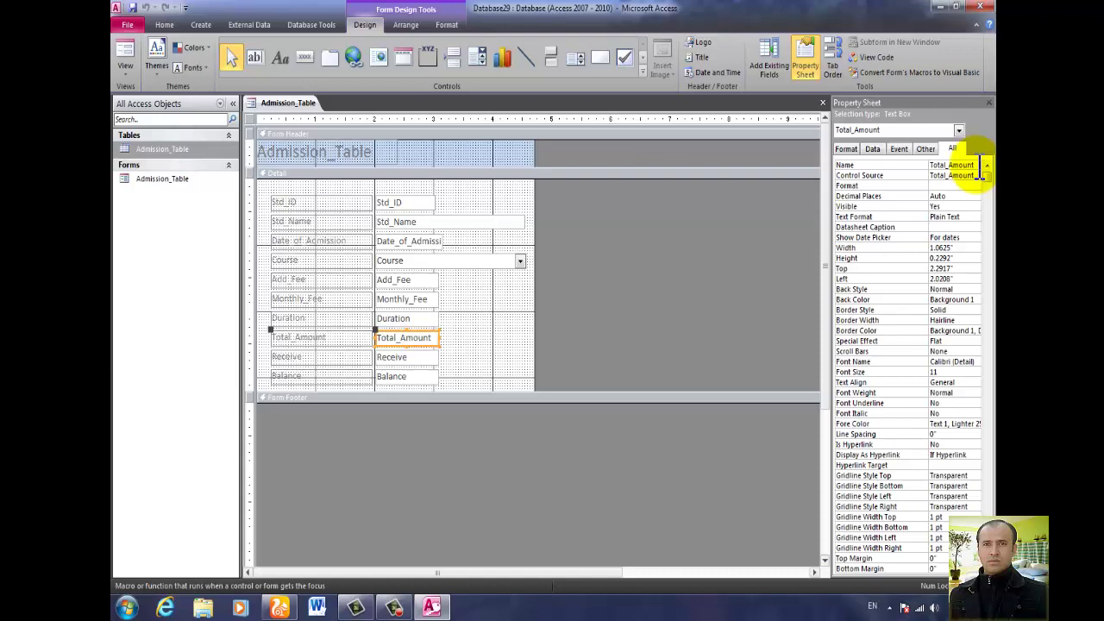
pyautogui.moveTo(980, 165); pyautogui.dragTo(947, 165)
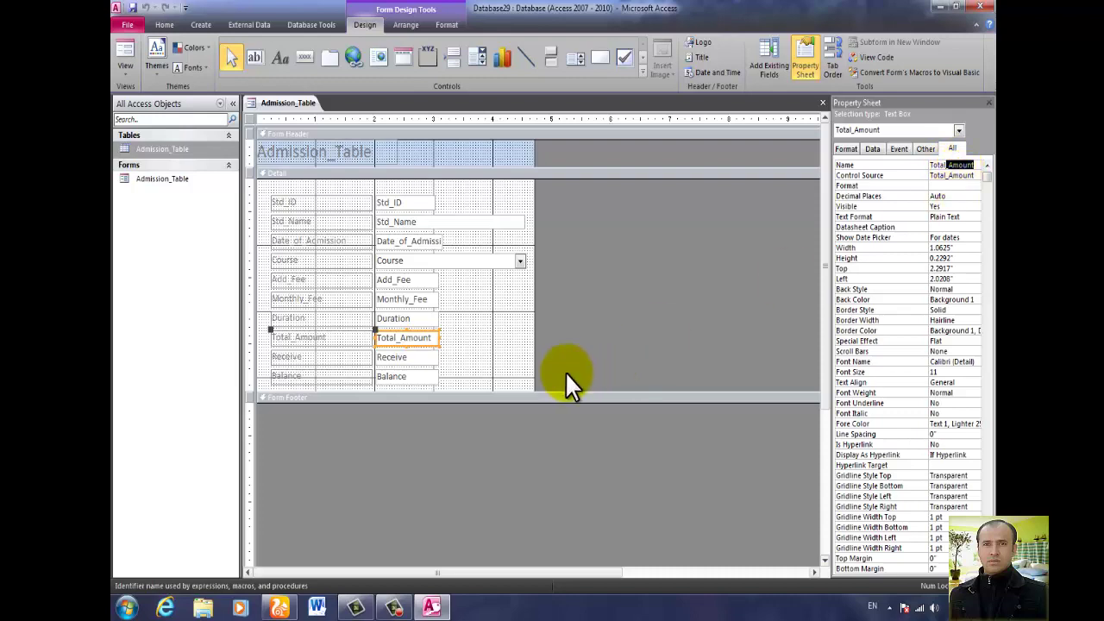
pyautogui.click(501, 361)
pyautogui.click(418, 340)
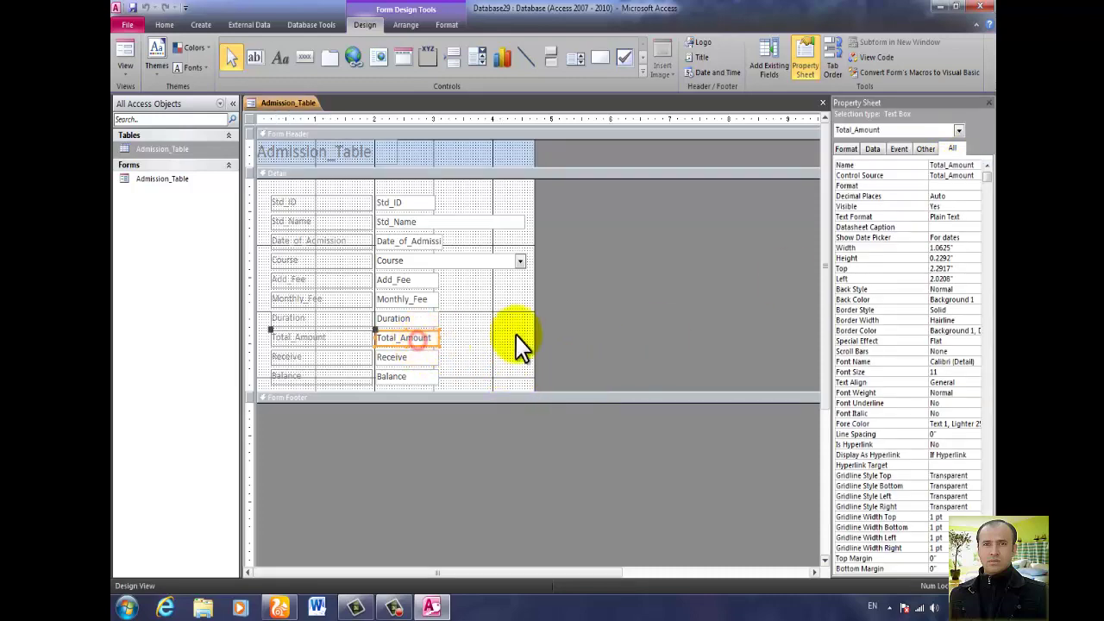
pyautogui.click(897, 151)
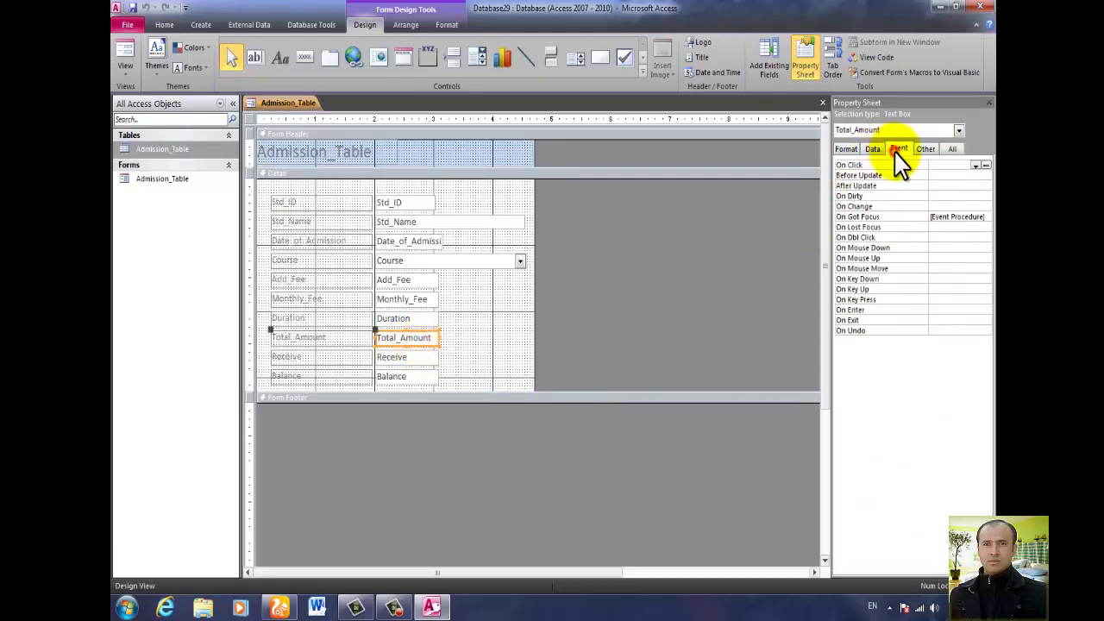
pyautogui.click(986, 217)
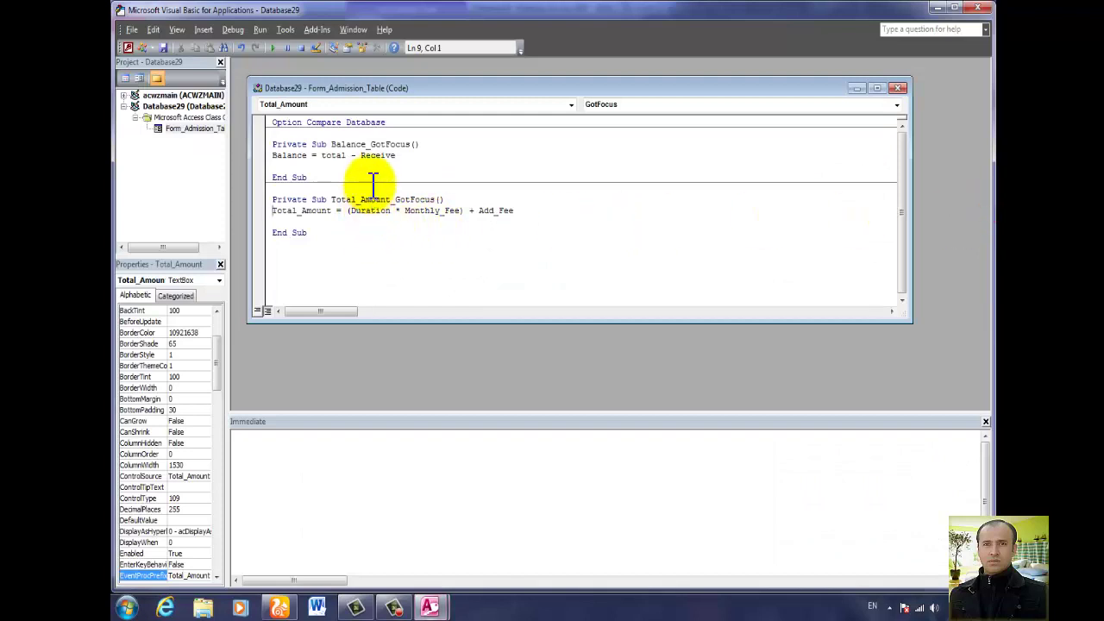
# Change the Balance line to Balance = Total_Amount - Receive, then view record 1 in Form view.
pyautogui.click(345, 156)
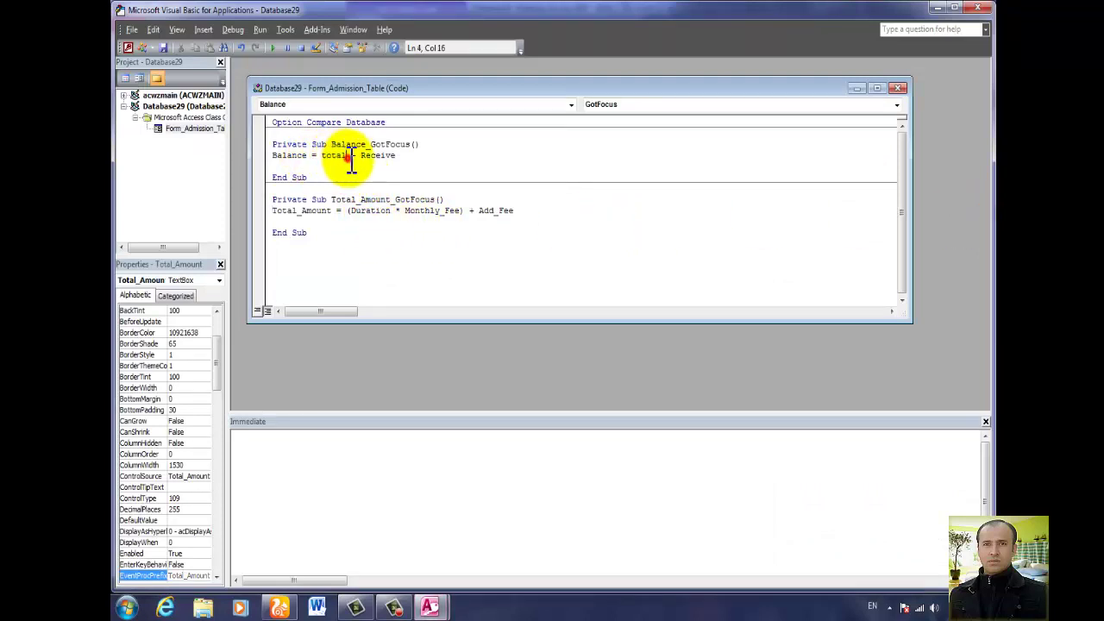
pyautogui.write('_amount')
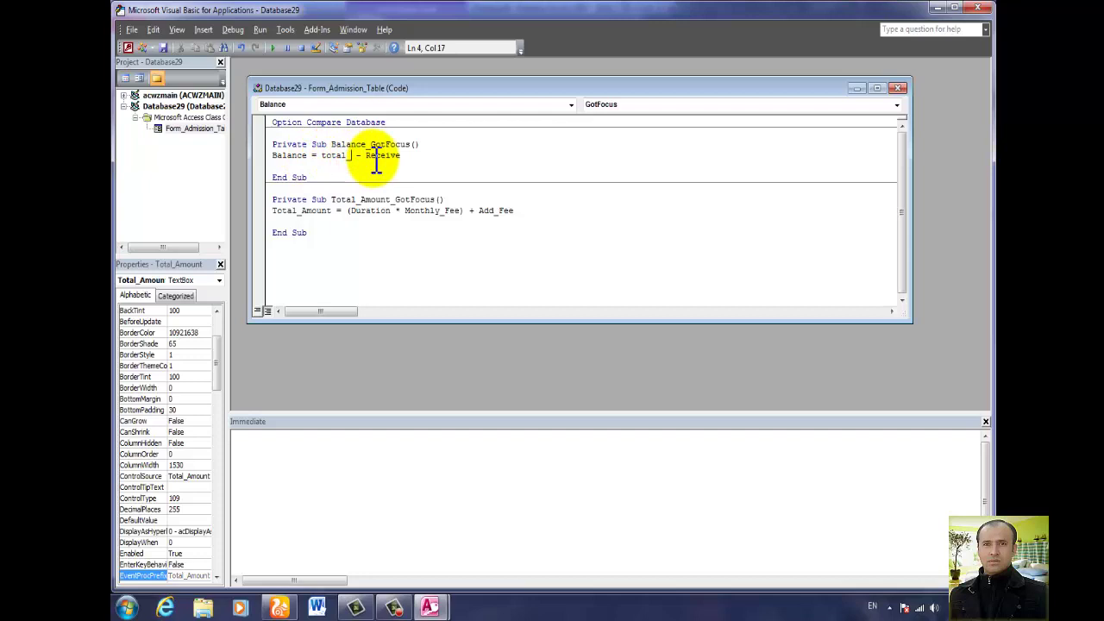
pyautogui.press('Down')
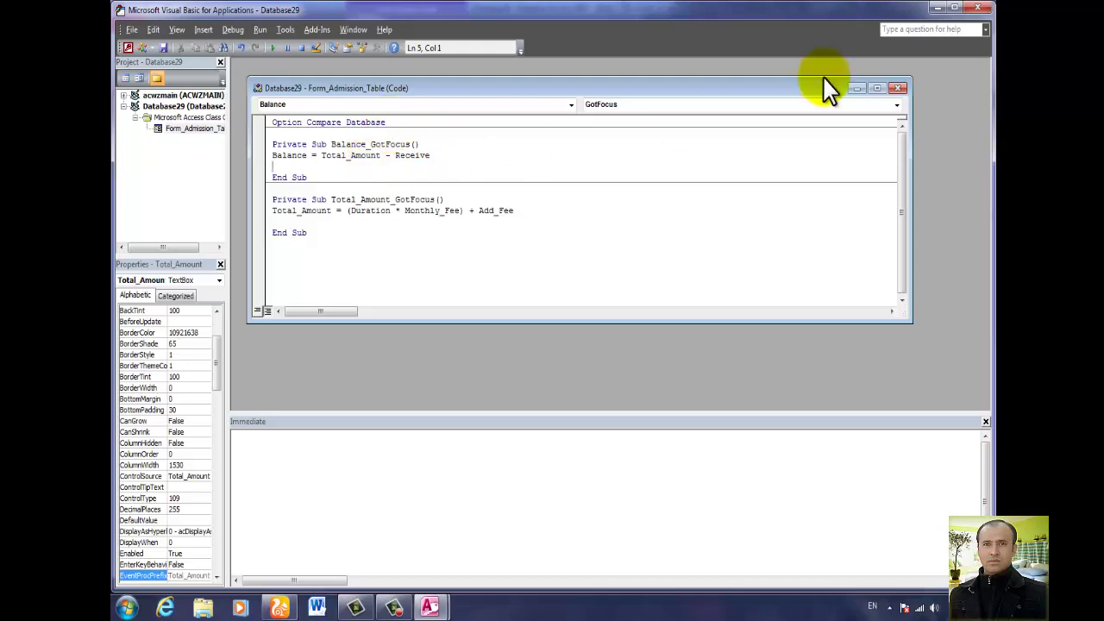
pyautogui.click(977, 9)
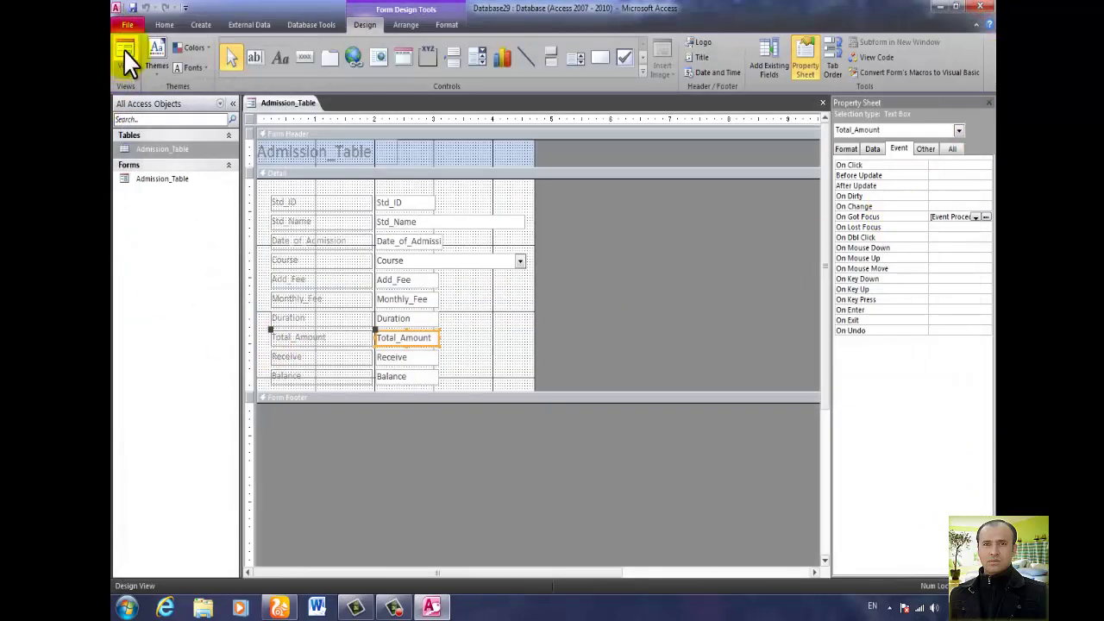
pyautogui.click(126, 54)
pyautogui.click(416, 338)
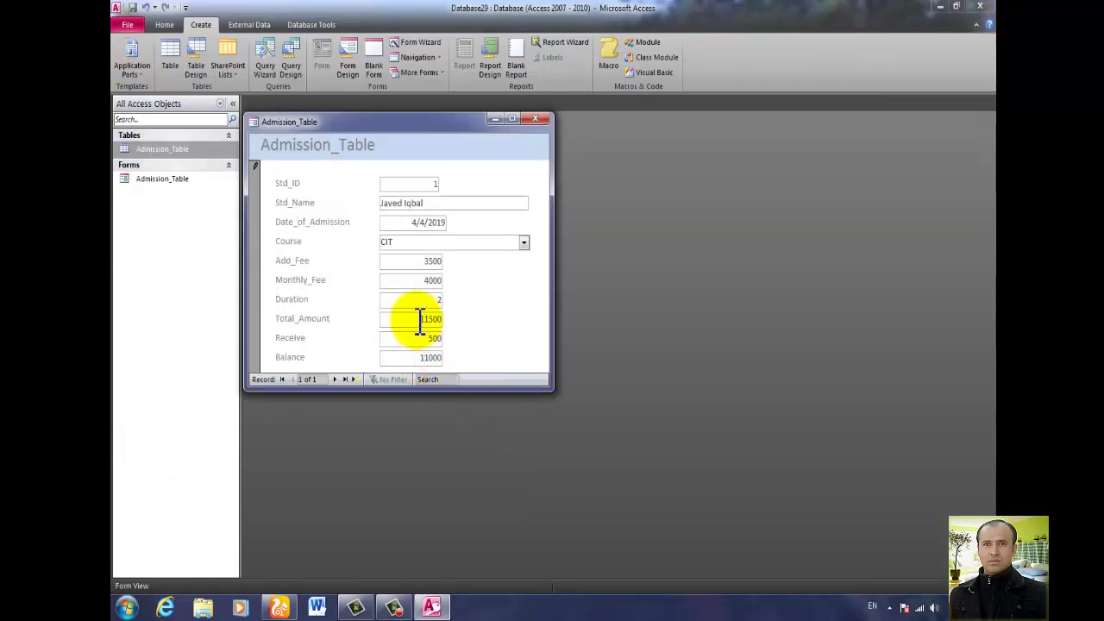
# Start a new record for a student admitted 11/2/2018 on course MIT, with 1800 received.
pyautogui.click(335, 380)
pyautogui.click(407, 207)
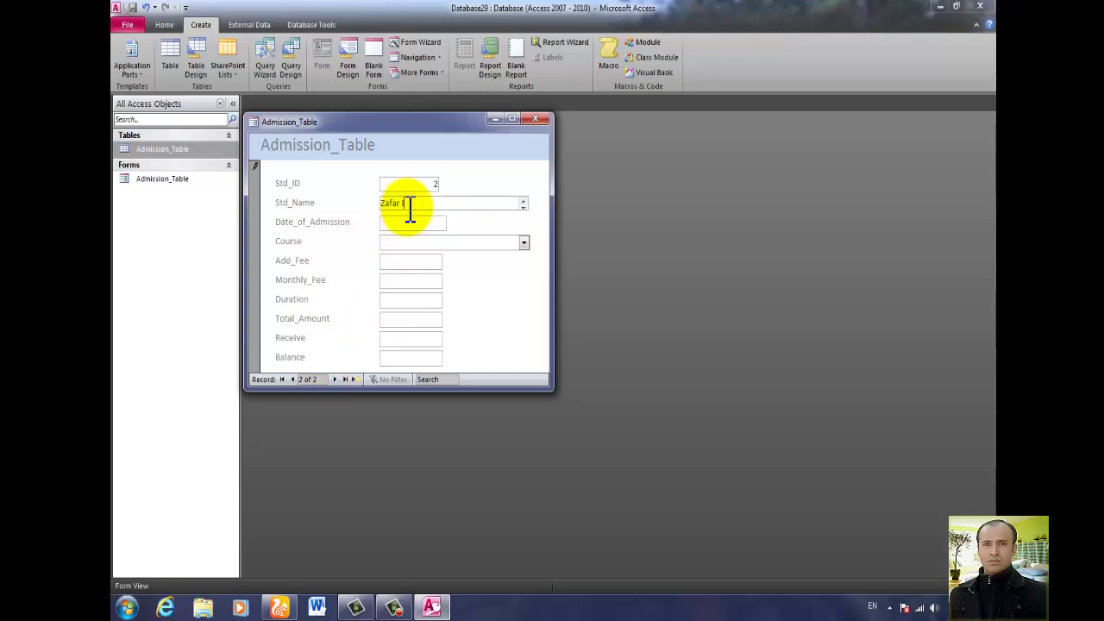
pyautogui.press('Tab')
pyautogui.write('11/2/2018')
pyautogui.click(524, 242)
pyautogui.click(457, 297)
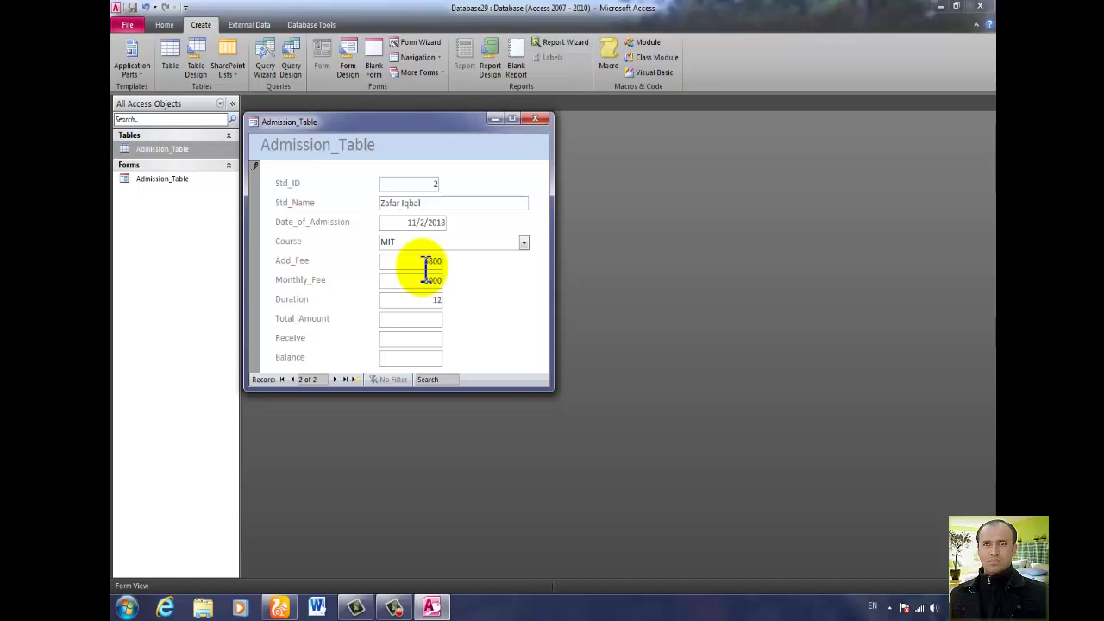
pyautogui.press('Tab')
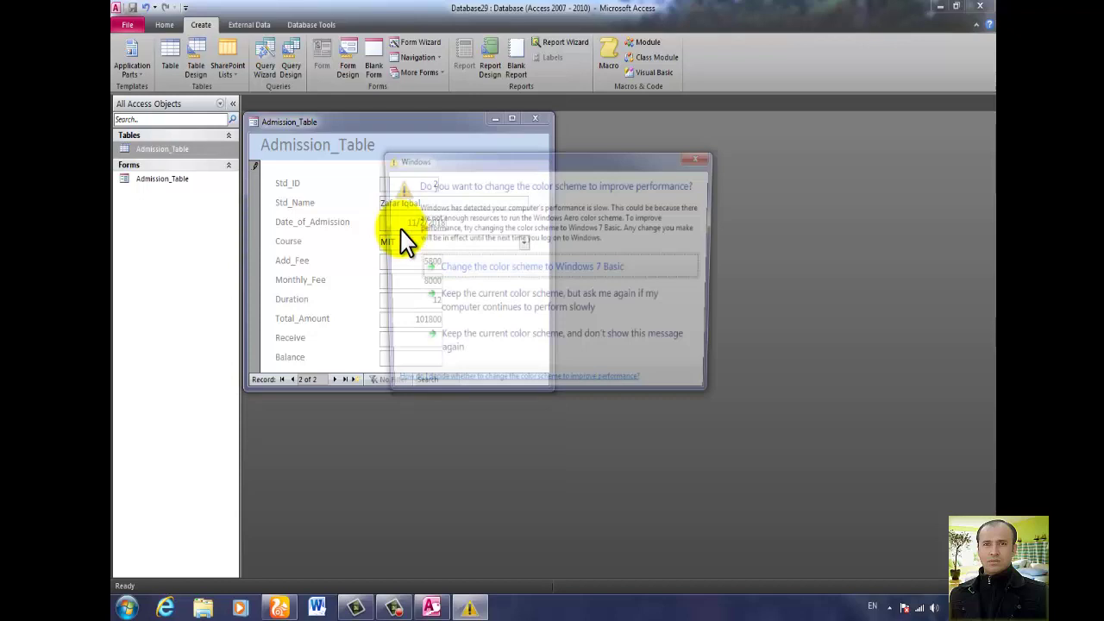
pyautogui.click(420, 340)
pyautogui.click(421, 341)
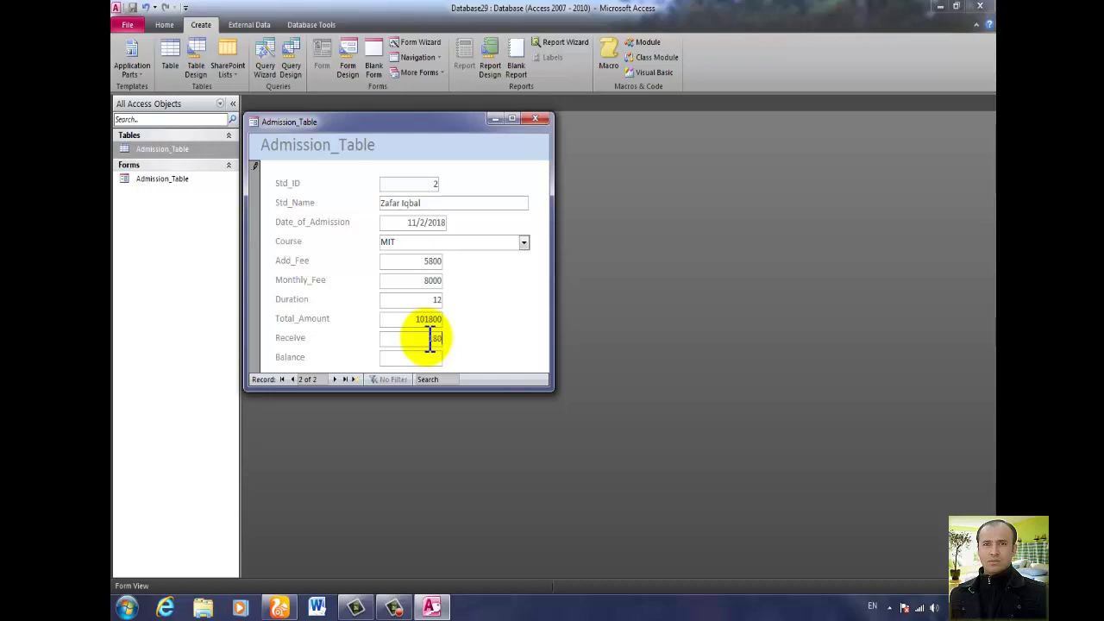
pyautogui.write('1800')
pyautogui.click(430, 357)
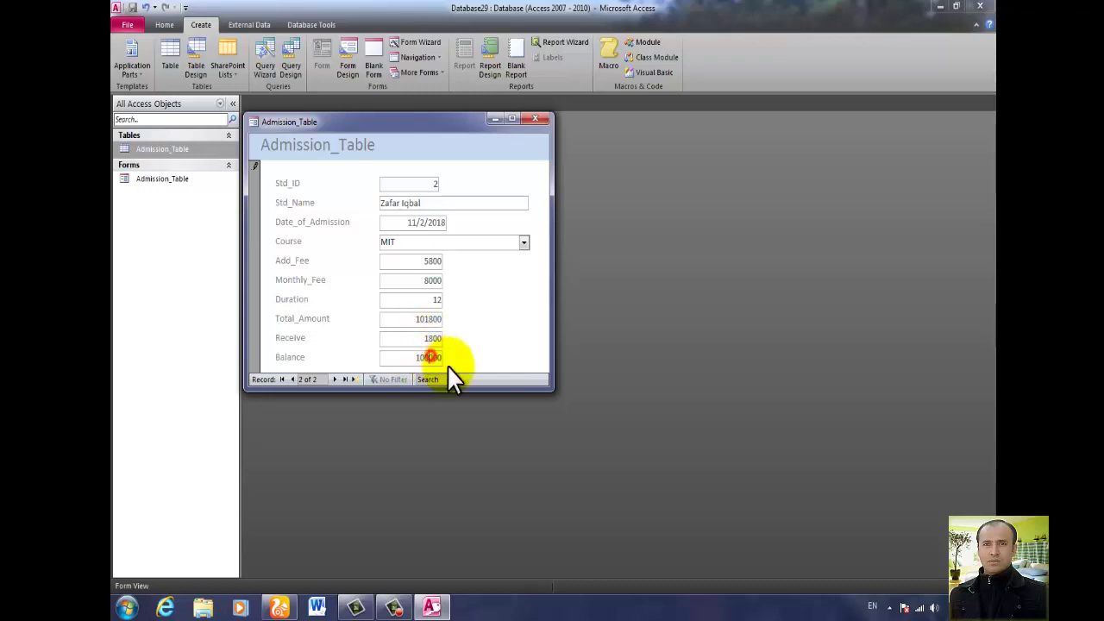
# Correct Monthly_Fee to 400 and Duration to 6, recalculating Total_Amount 8200 and Balance 6400.
pyautogui.doubleClick(426, 279)
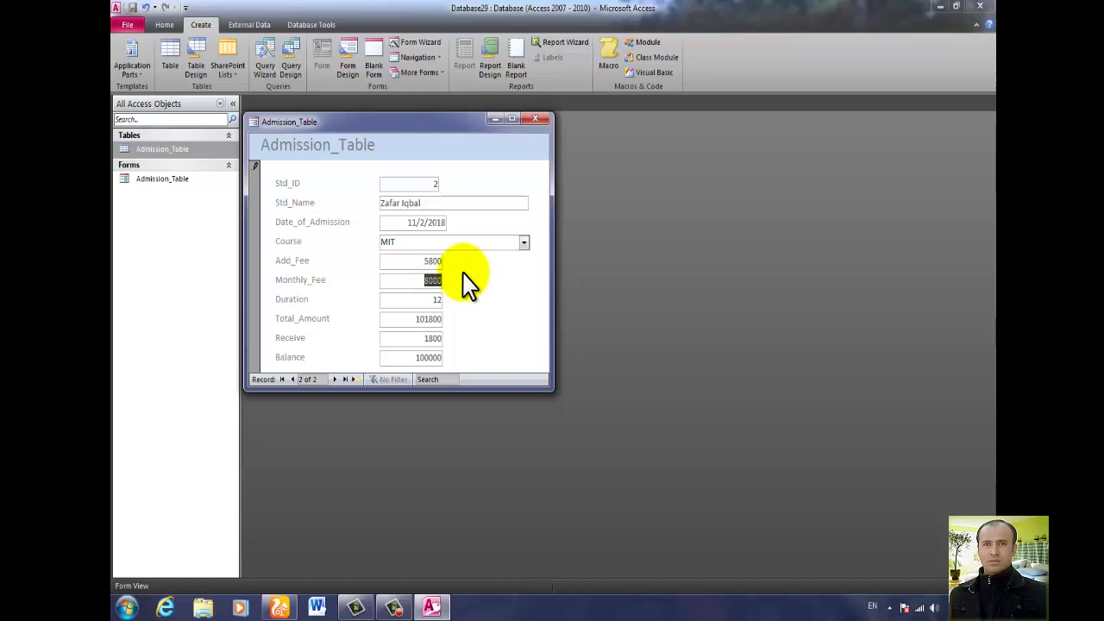
pyautogui.write('400')
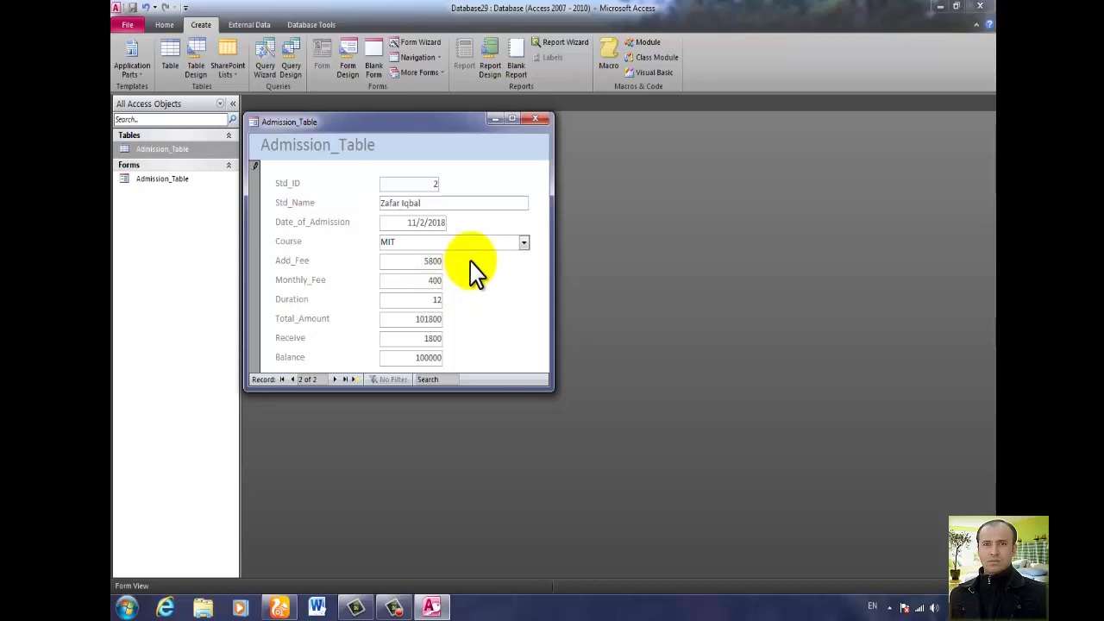
pyautogui.doubleClick(436, 299)
pyautogui.write('6')
pyautogui.press('Tab')
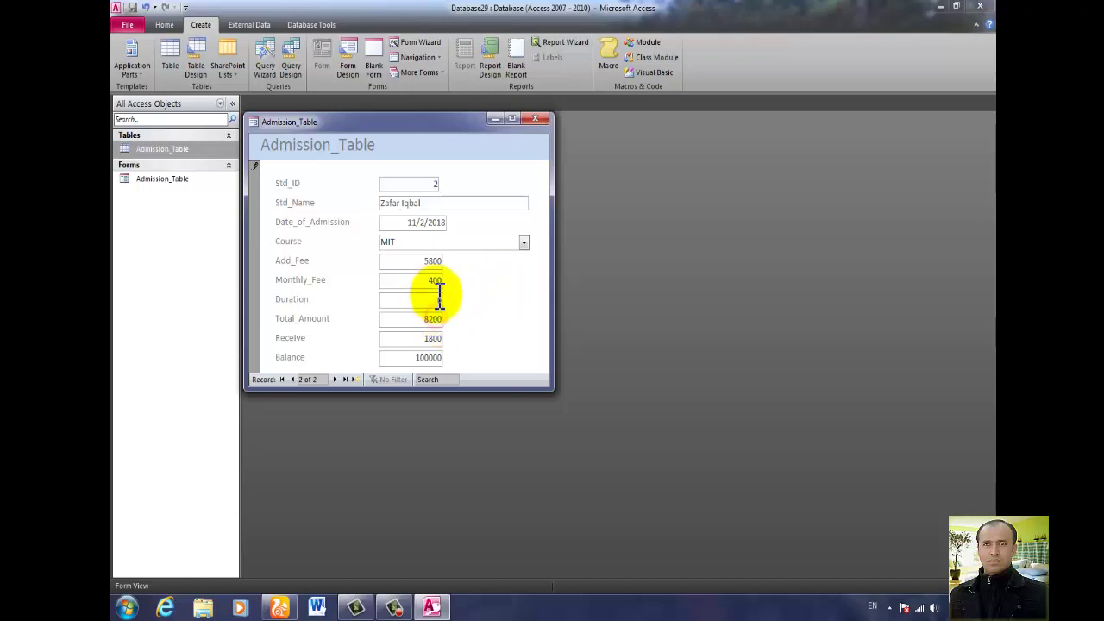
pyautogui.click(429, 357)
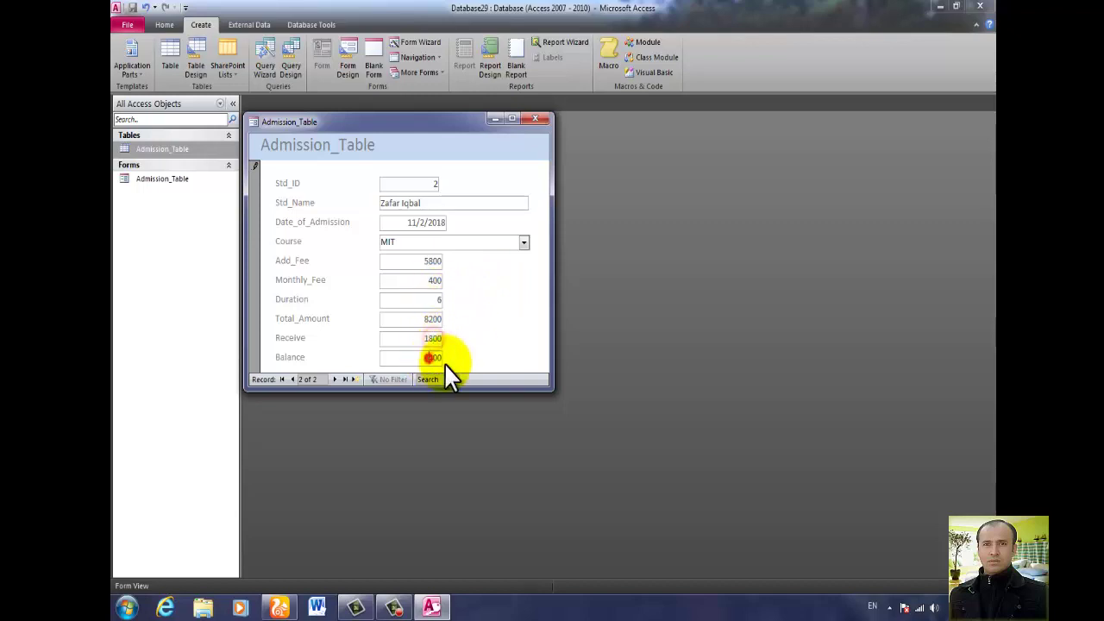
pyautogui.click(335, 381)
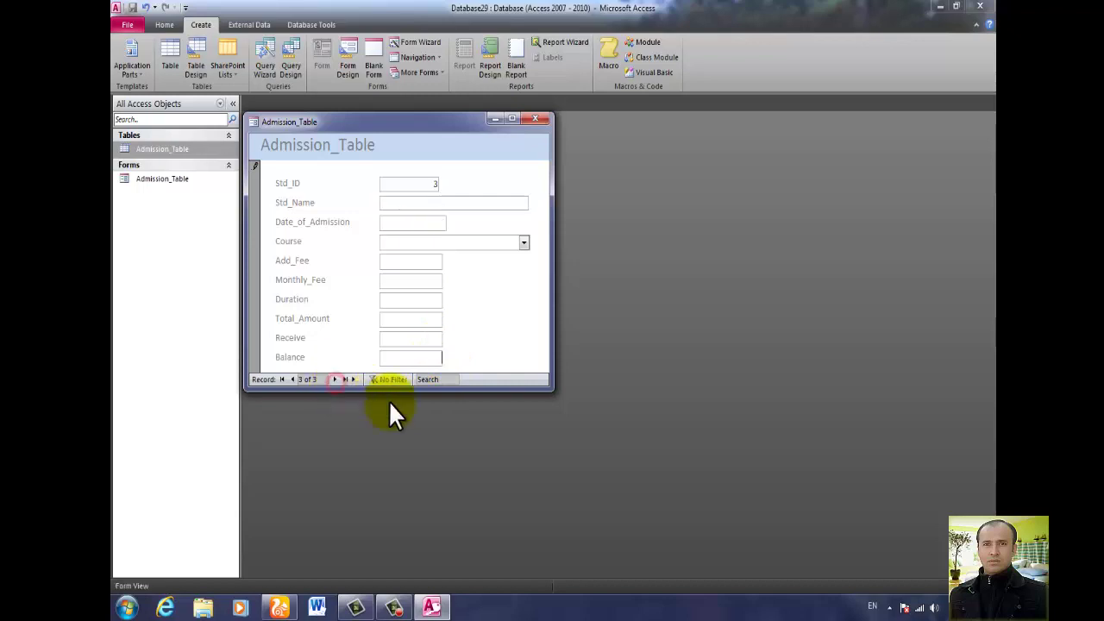
# Enter the third student's name, admission date 1/7/2020 (today), and course FIT.
pyautogui.click(458, 201)
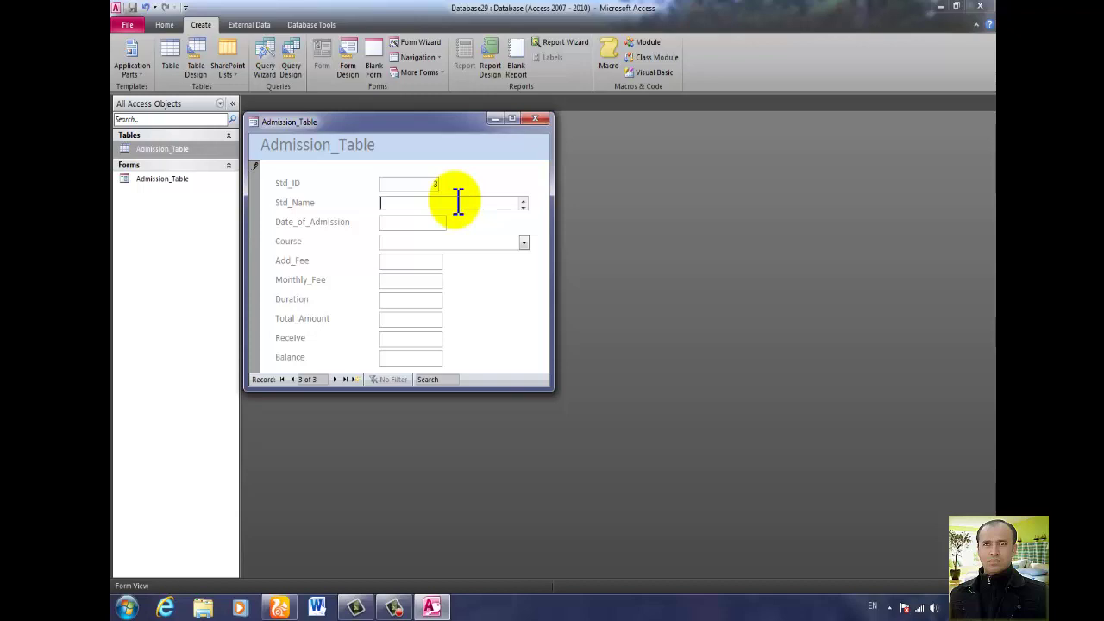
pyautogui.press('Tab')
pyautogui.click(453, 222)
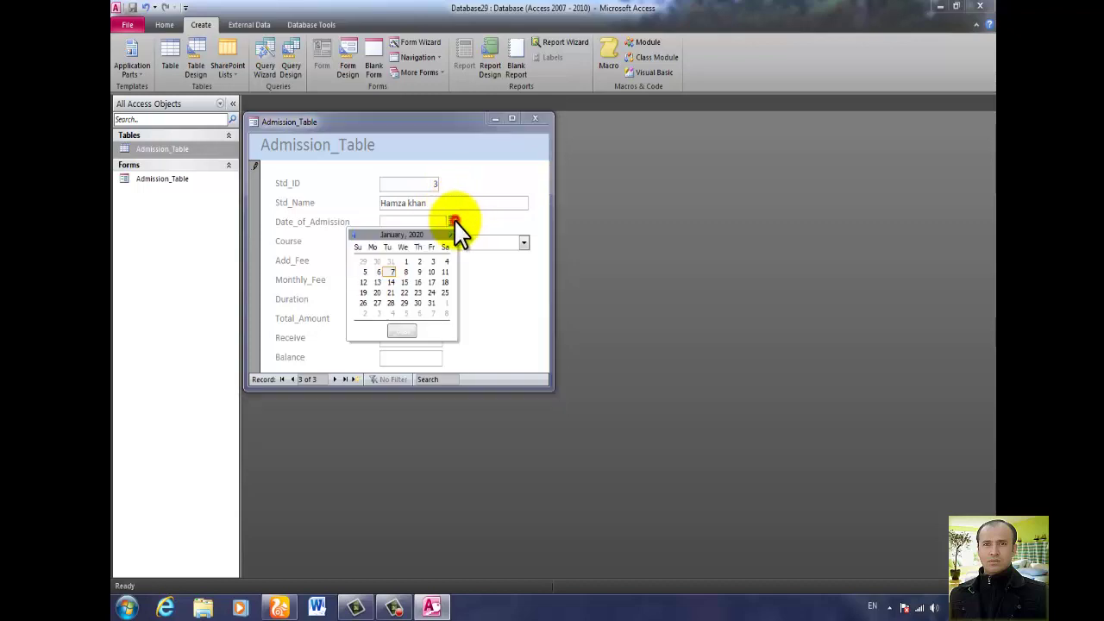
pyautogui.click(406, 330)
pyautogui.click(523, 244)
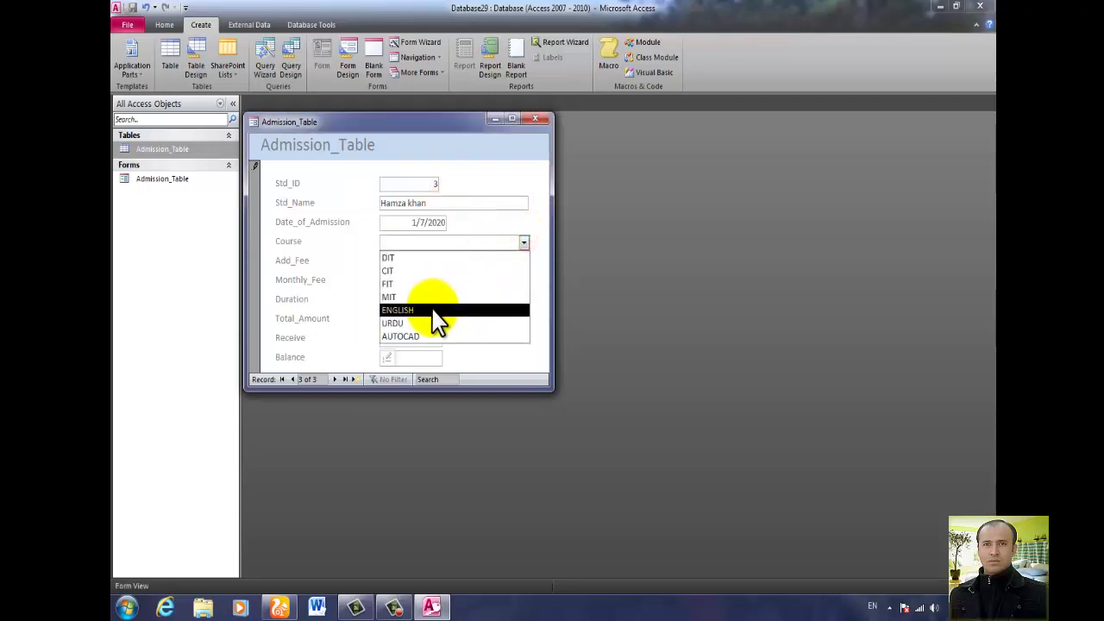
pyautogui.click(412, 285)
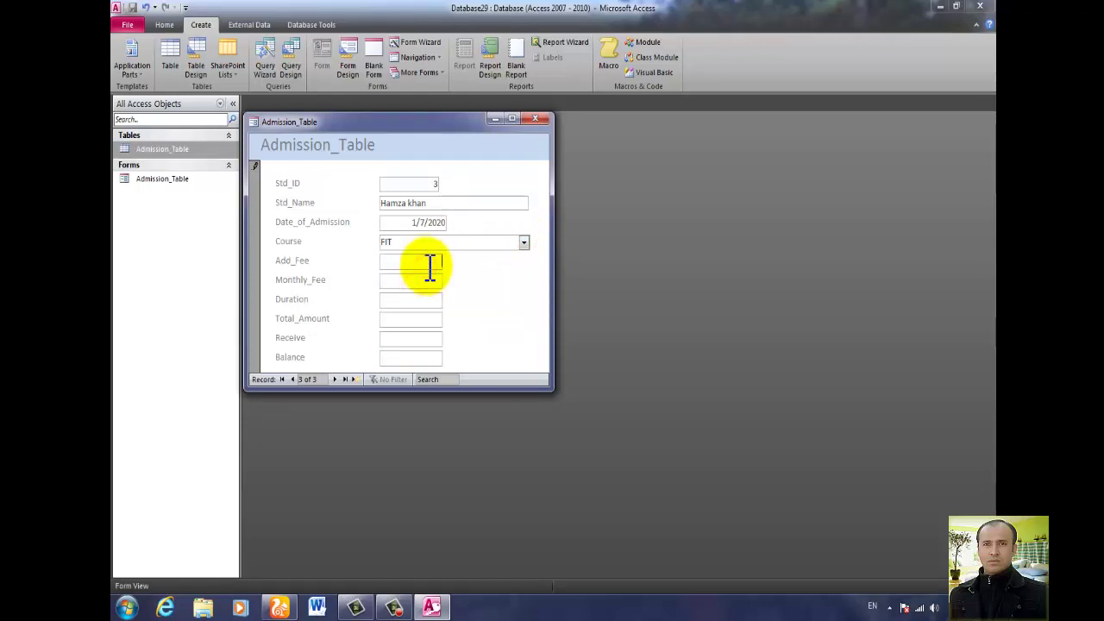
# Enter fees 600 and 600, Duration 2 and Receive 800, giving Total_Amount 1800 and Balance 1000.
pyautogui.click(430, 261)
pyautogui.write('4')
pyautogui.press('BackSpace')
pyautogui.write('600')
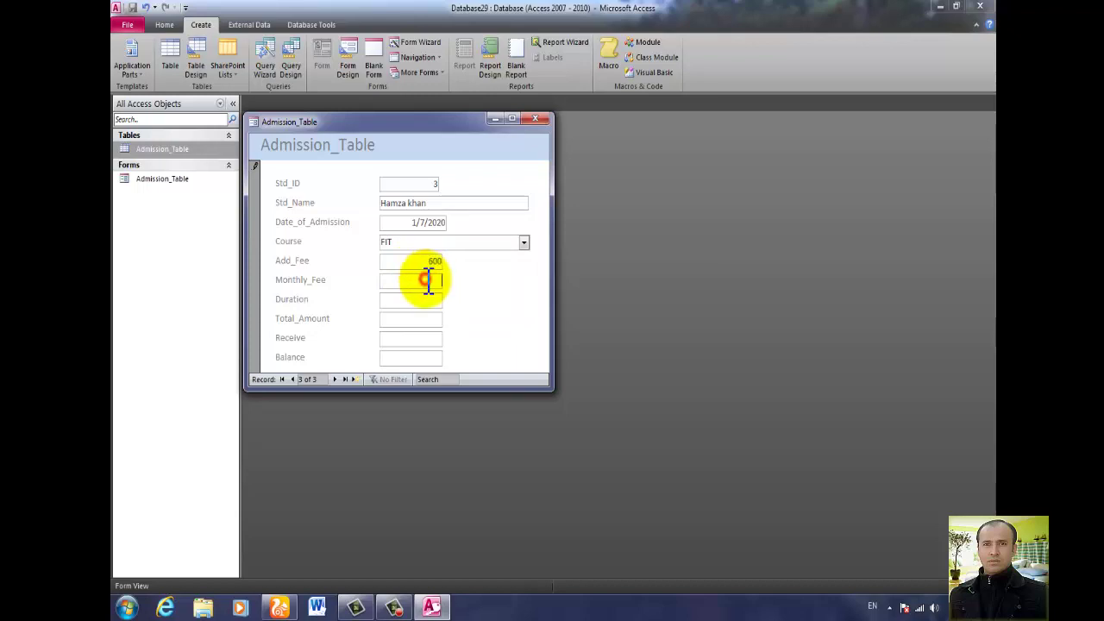
pyautogui.write('500')
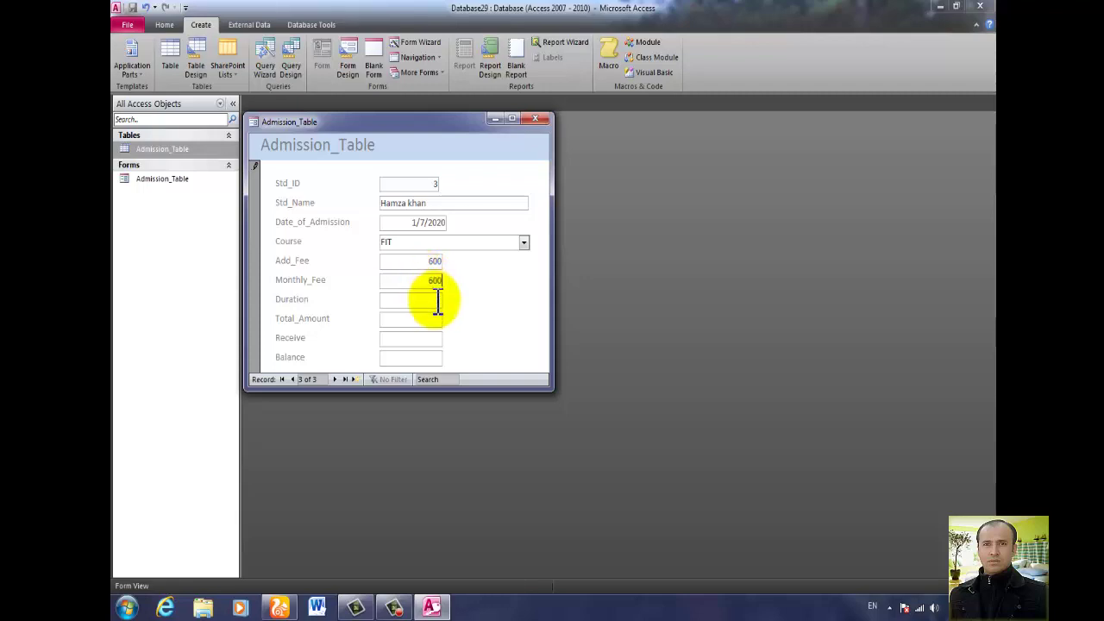
pyautogui.click(438, 299)
pyautogui.write('2')
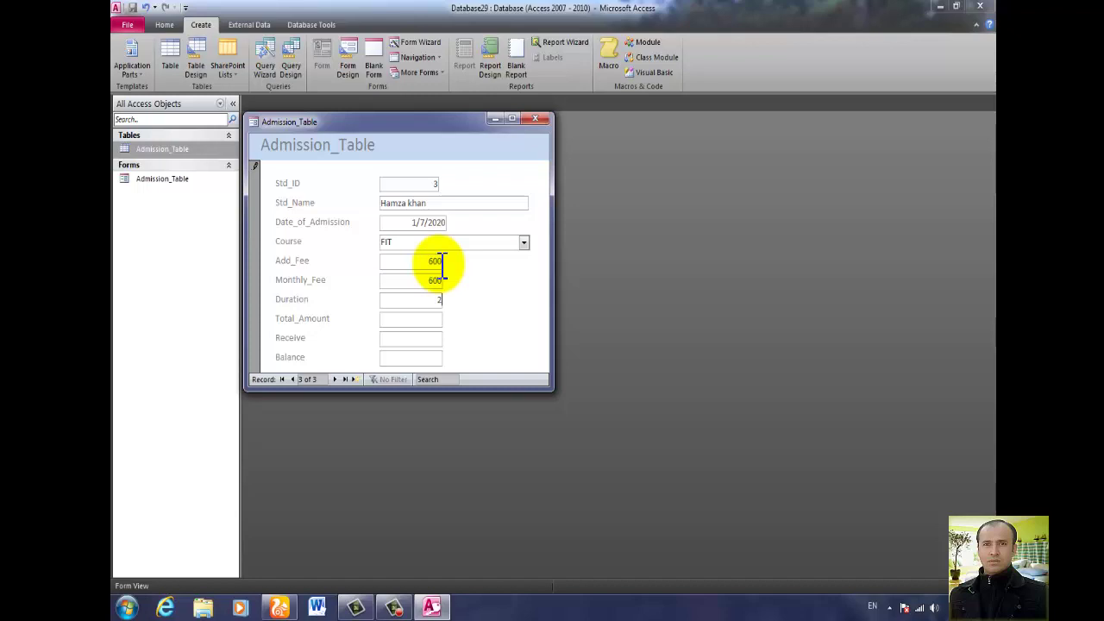
pyautogui.click(434, 320)
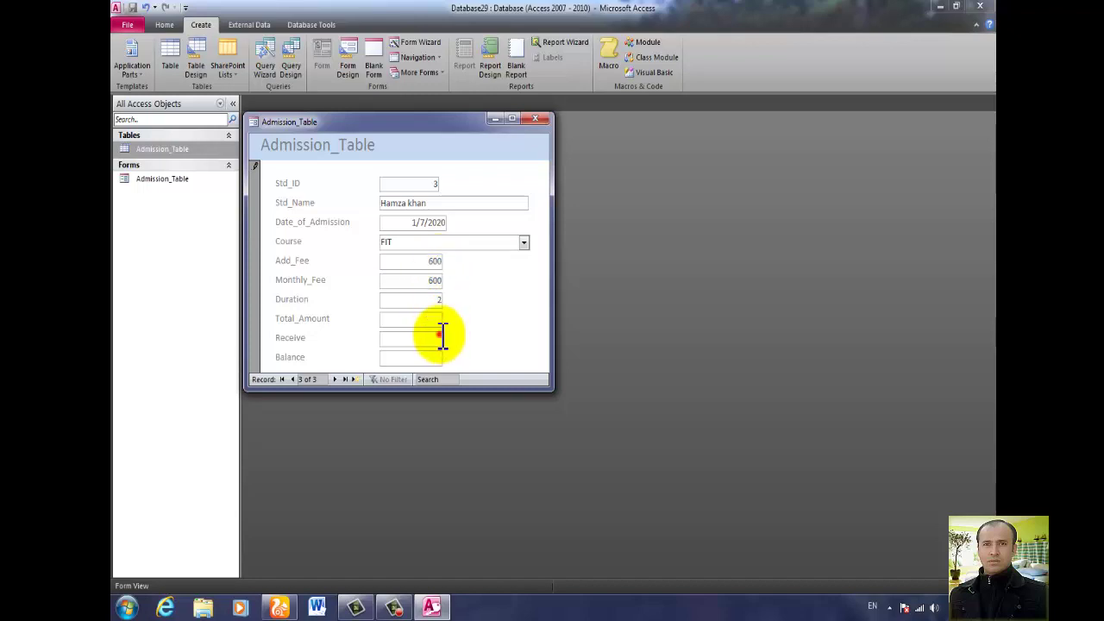
pyautogui.click(437, 337)
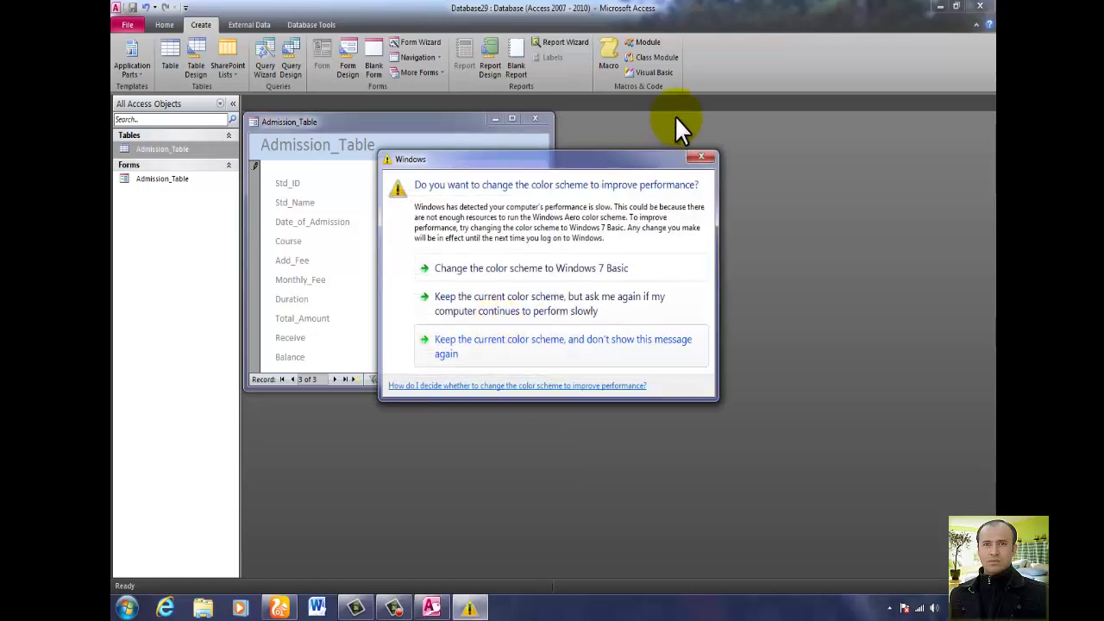
pyautogui.click(702, 157)
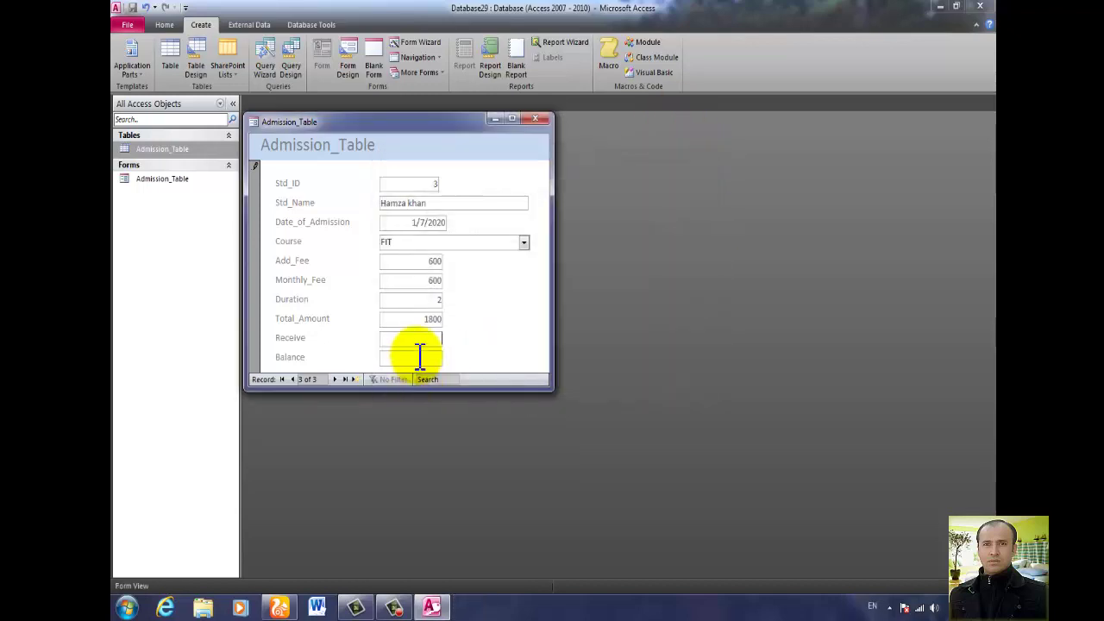
pyautogui.write('800')
pyautogui.click(417, 356)
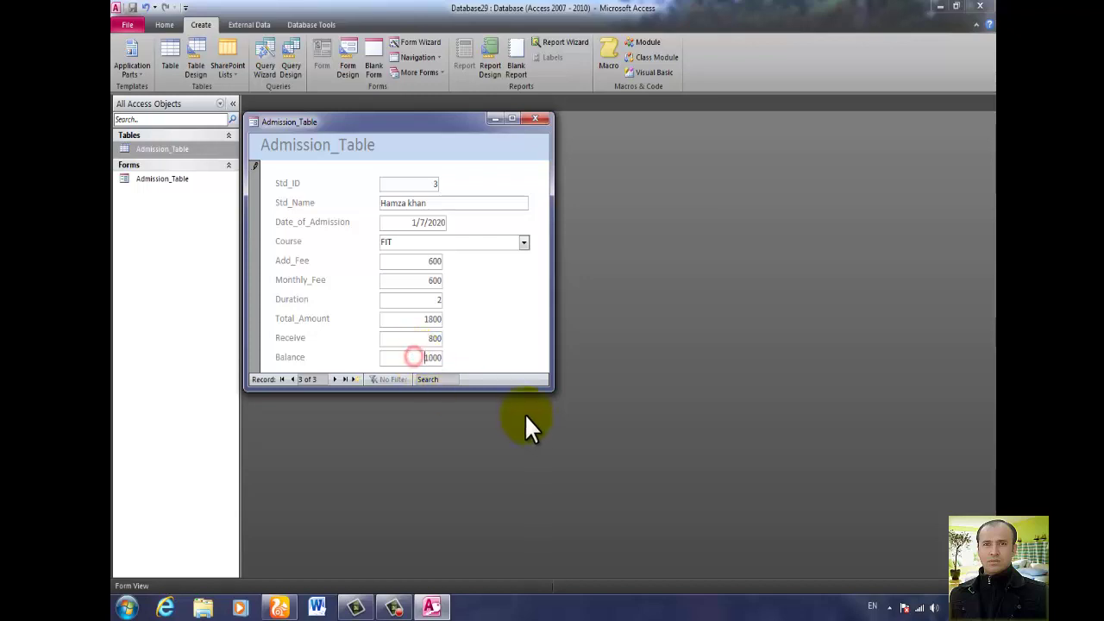